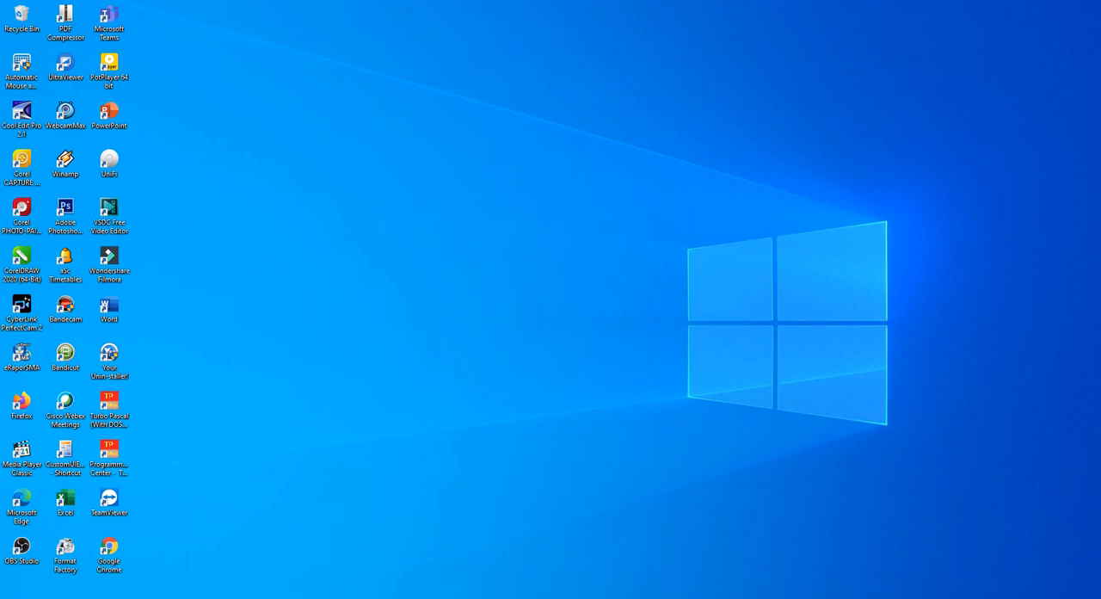
Switch to Google Chrome and open Google Classroom from the Google apps.
click(268, 597)
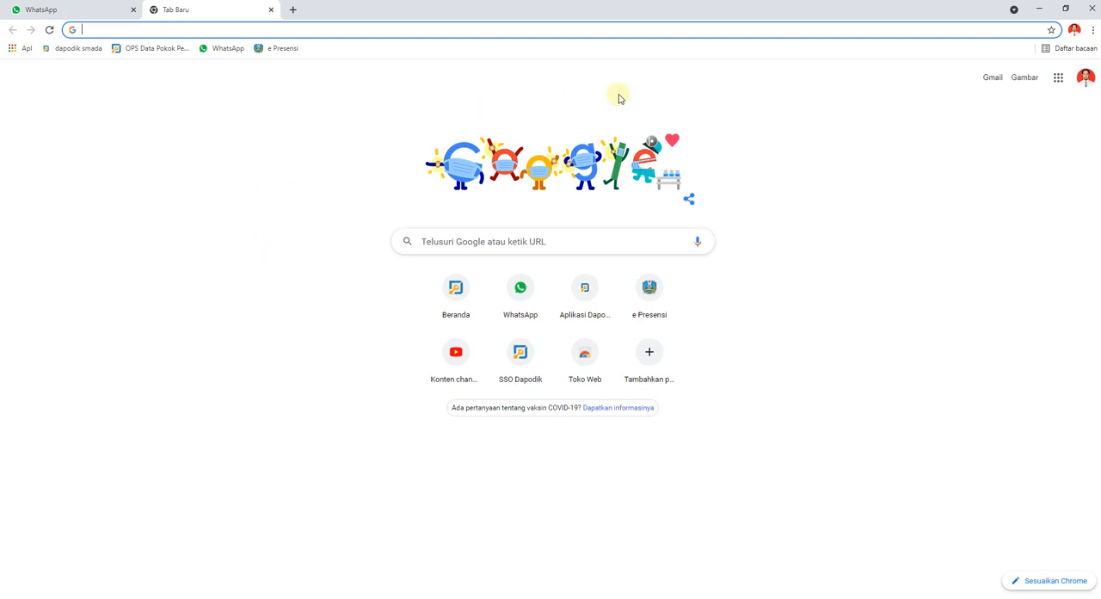
click(1084, 86)
click(1058, 79)
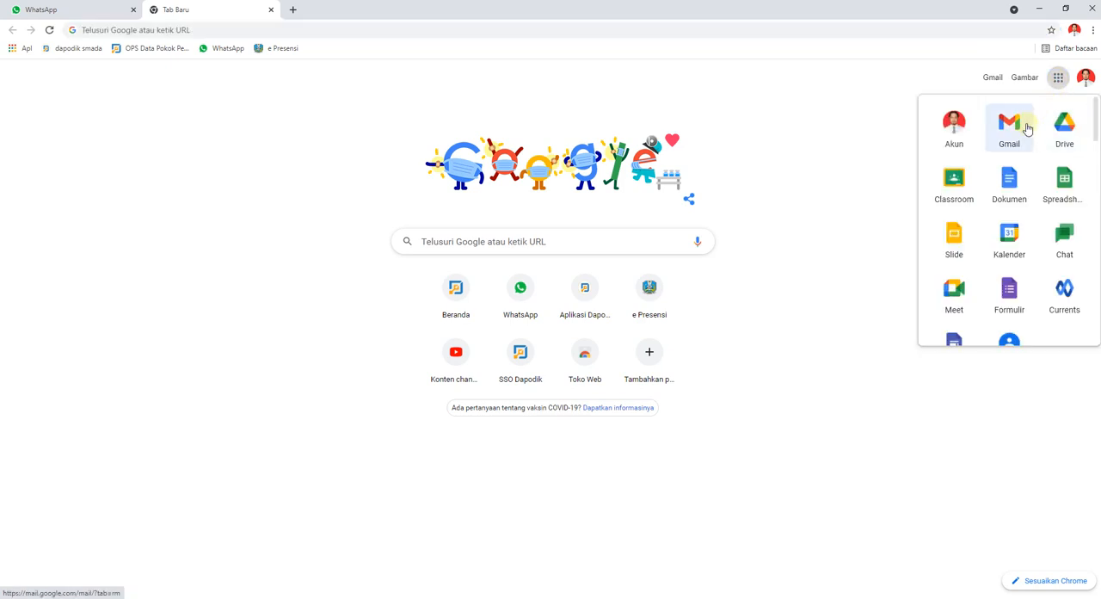
click(952, 187)
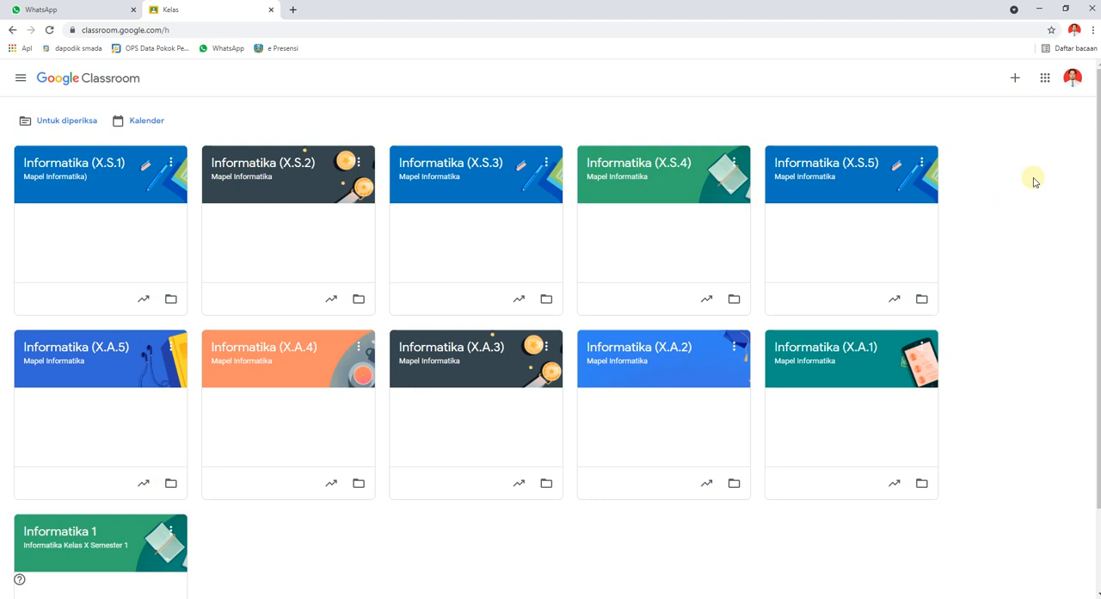
Start creating a new class and name it "Kelas Latihan Classroom".
click(1016, 81)
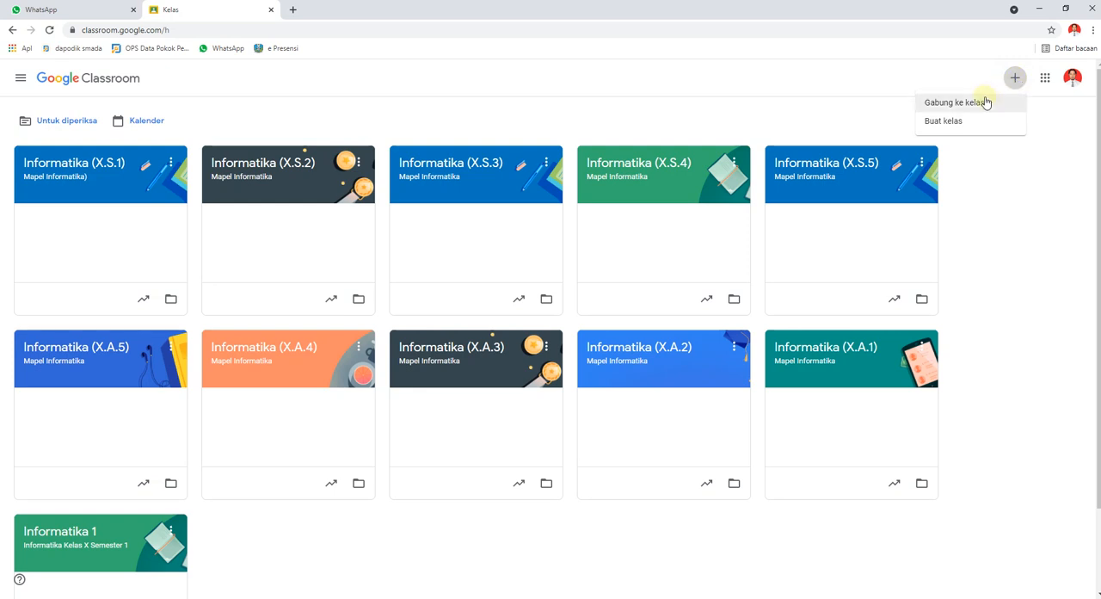
click(943, 122)
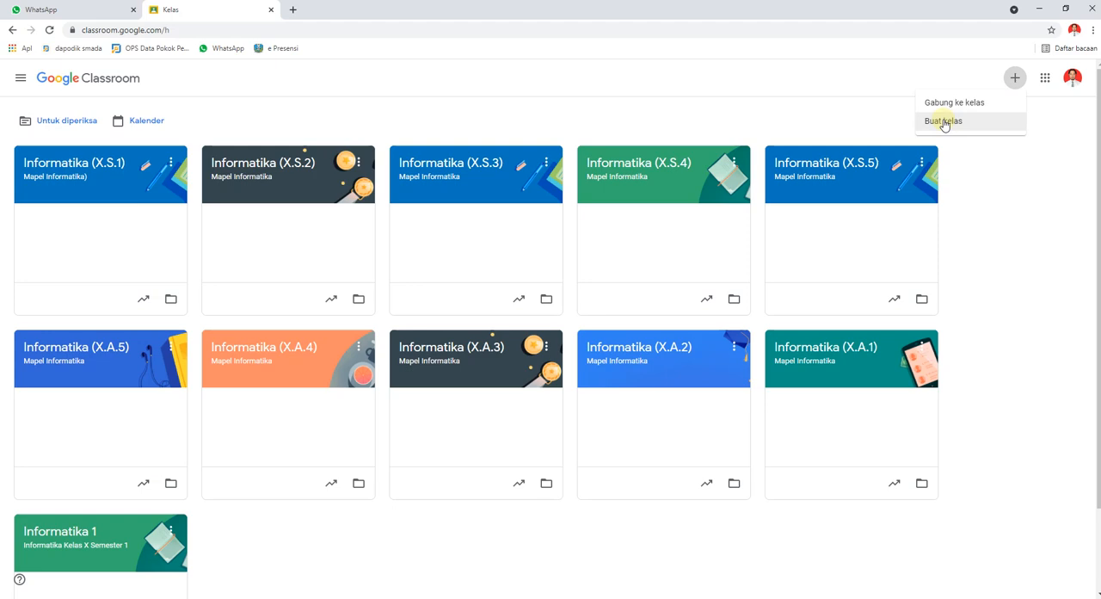
click(943, 123)
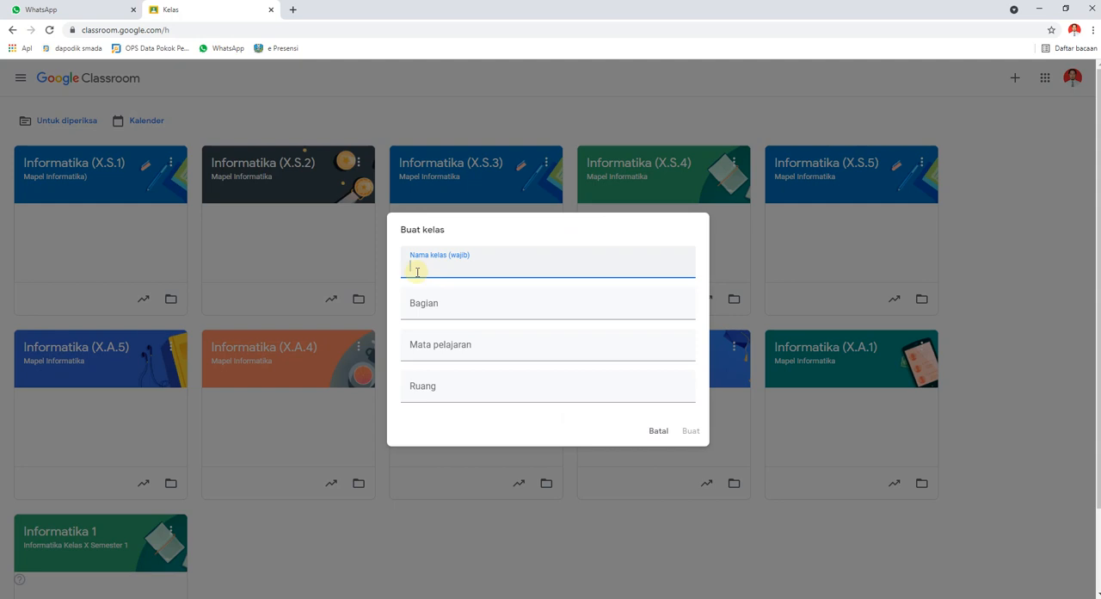
text(Kelas Latihan Classroom)
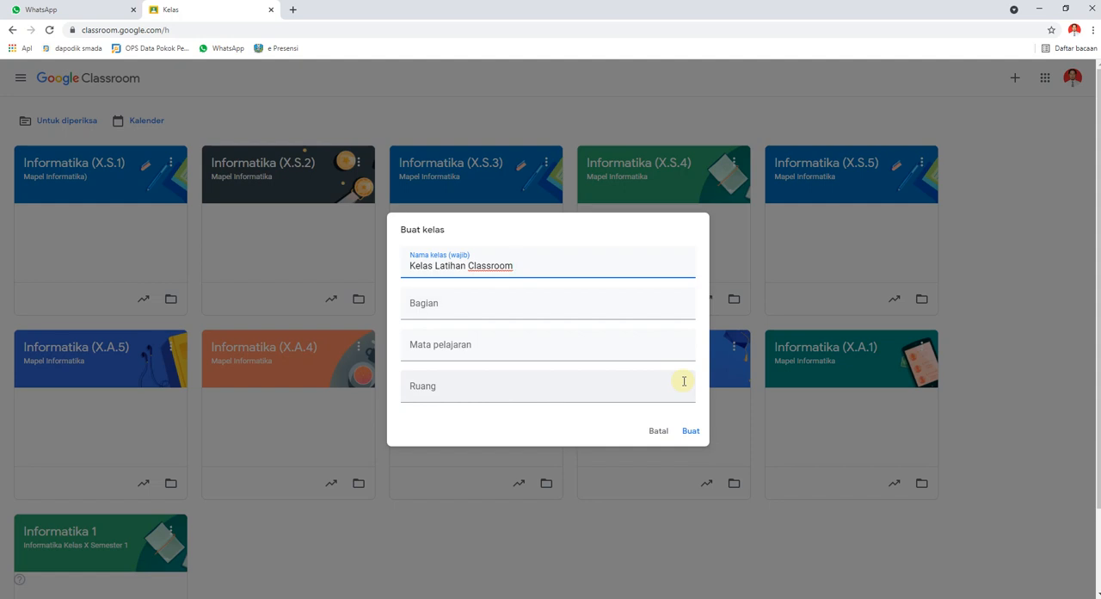
Set the class section to "Tempat belajar classroom" and create the class.
click(460, 303)
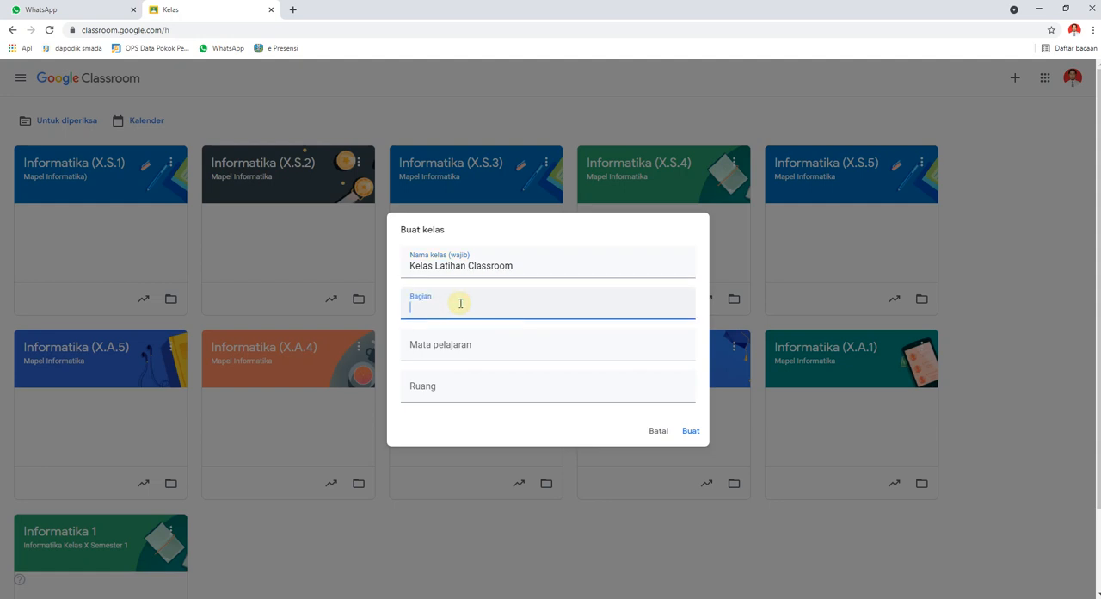
text(Tempat belajar classrooo)
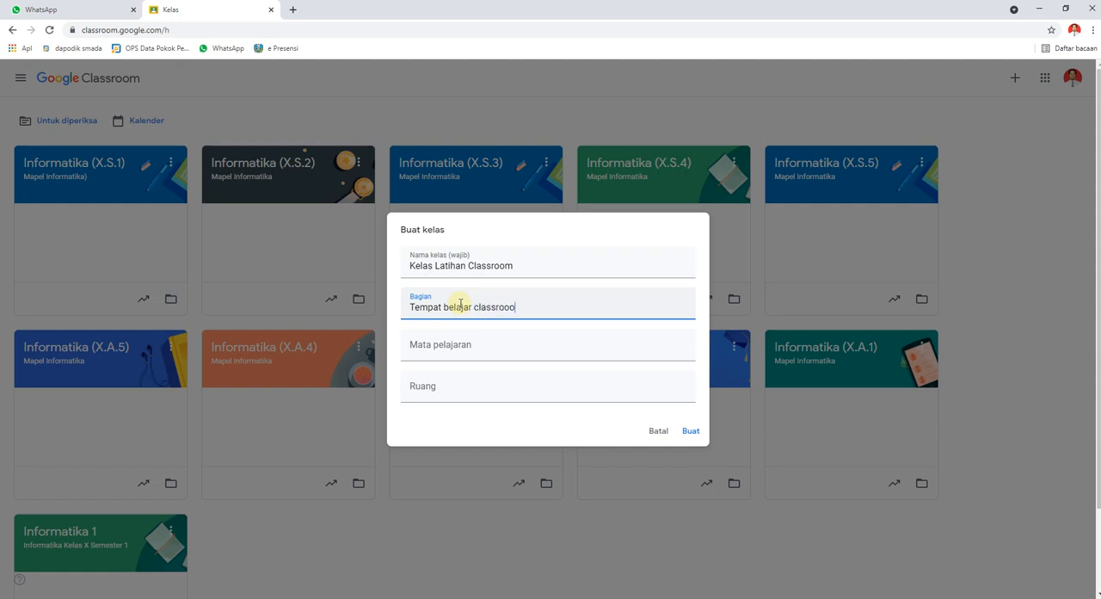
text(m)
click(690, 433)
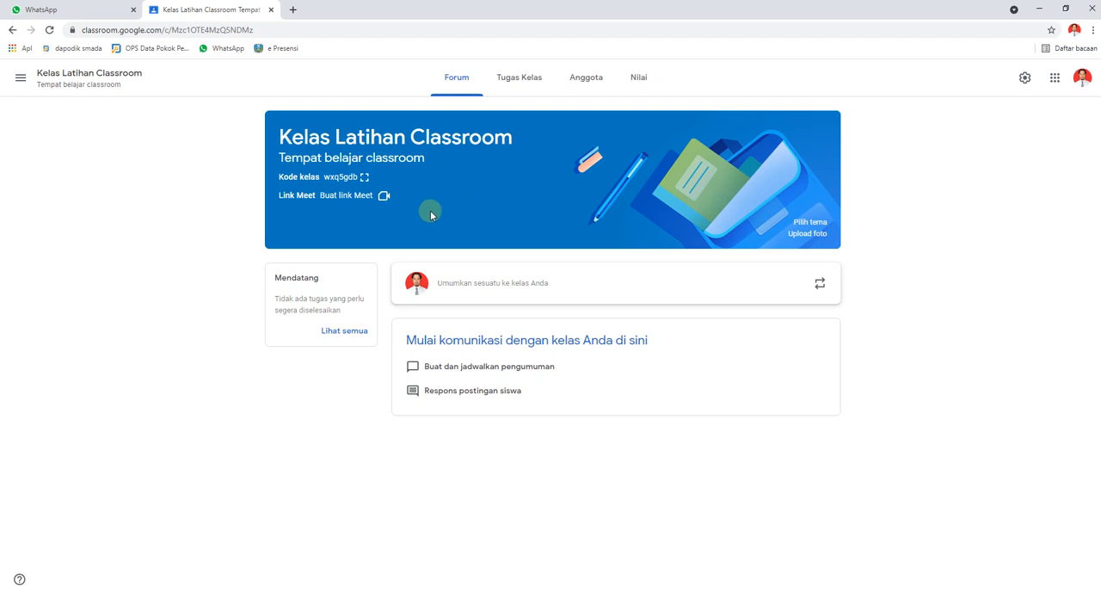
Generate a Meet link for the class and save it.
click(347, 196)
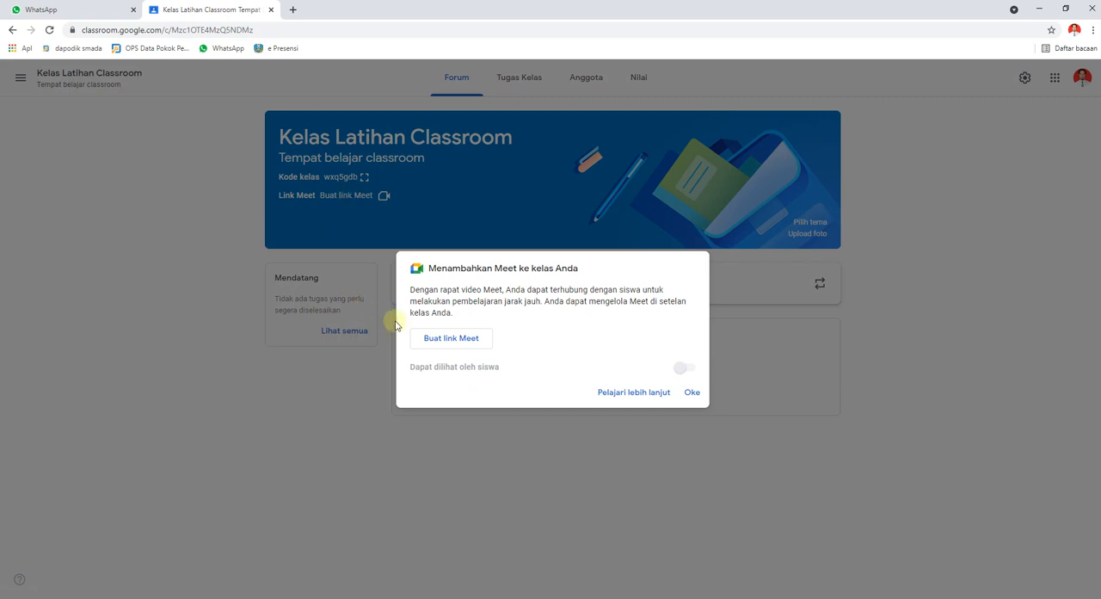
click(470, 342)
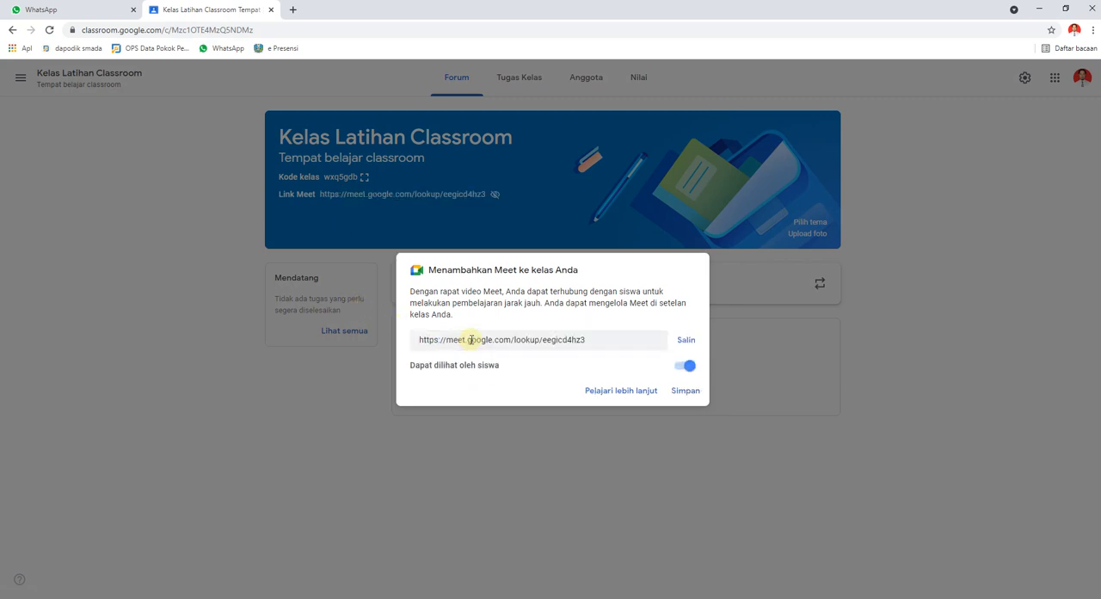
click(683, 393)
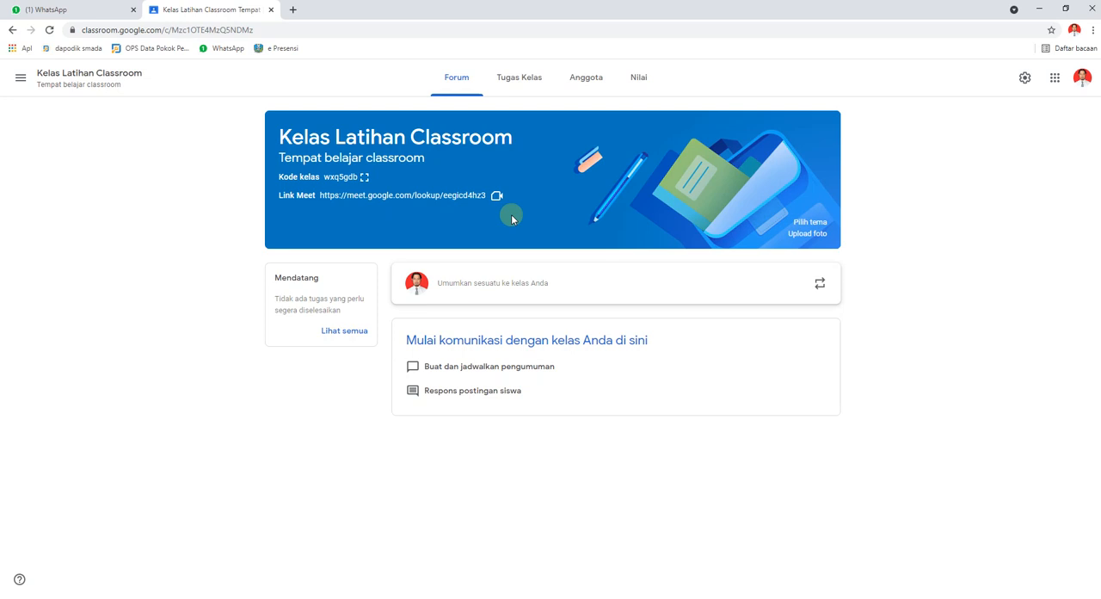
Open the class Meet link to check the meeting page, return to the class and close the meeting page.
click(398, 198)
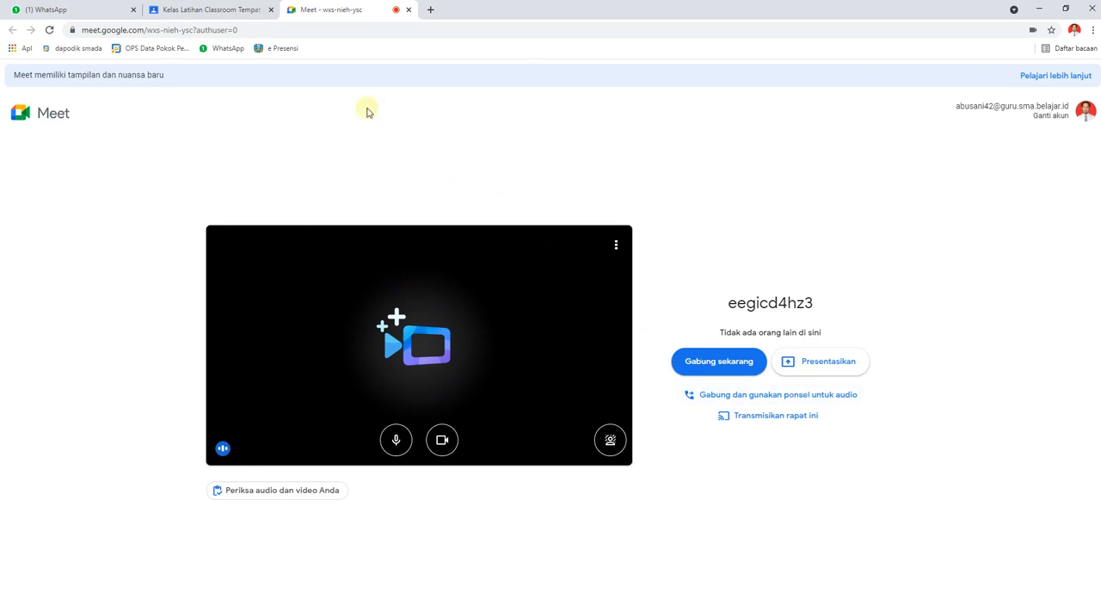
click(234, 13)
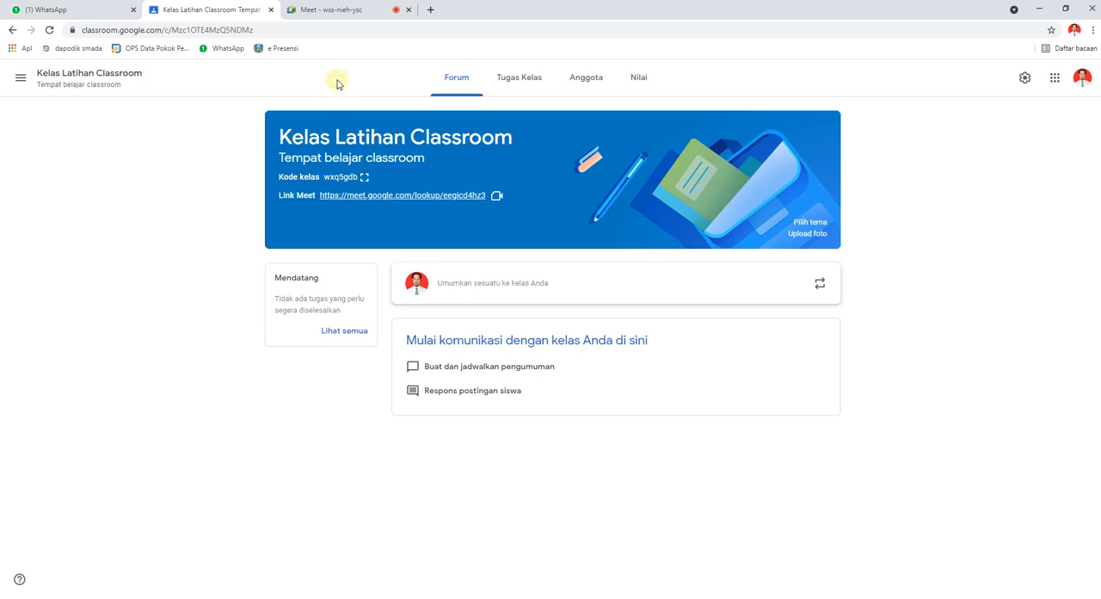
click(410, 12)
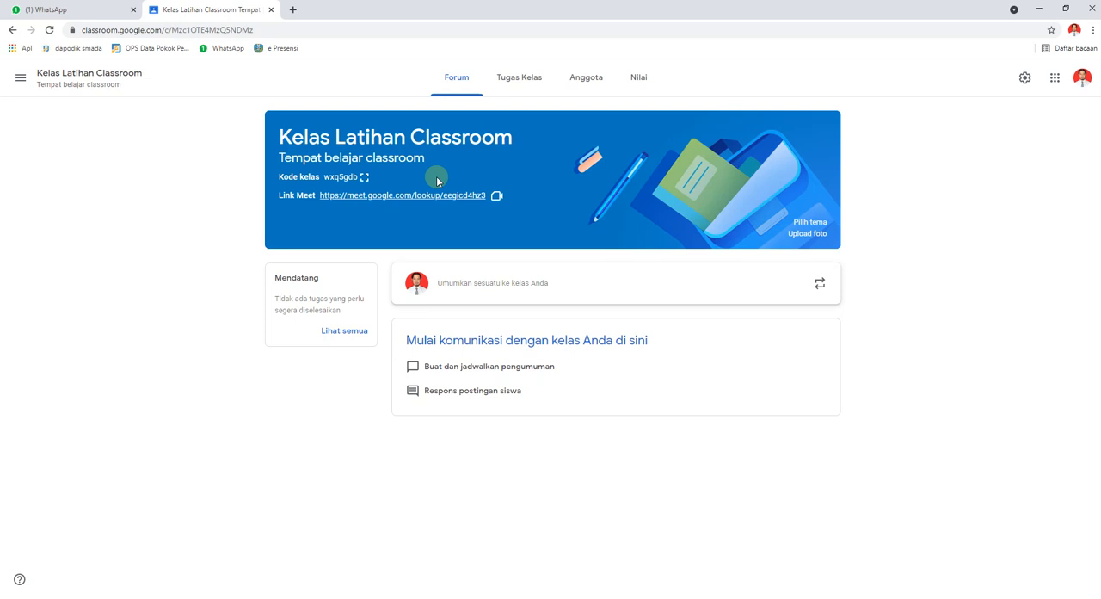
Display the class code enlarged, copy the class invitation link, and close the code display.
click(364, 178)
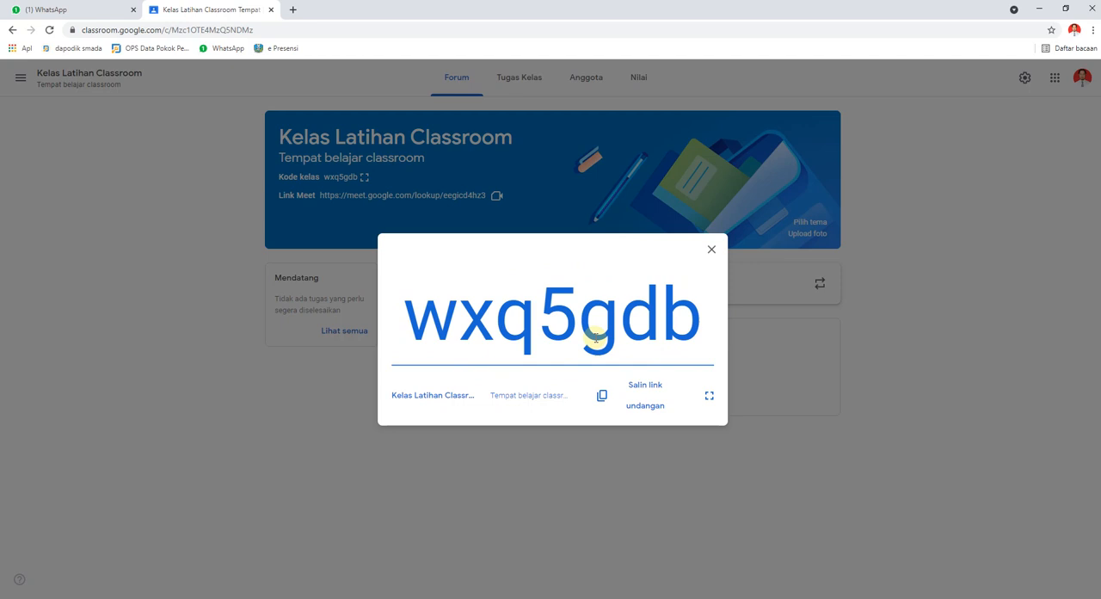
click(651, 392)
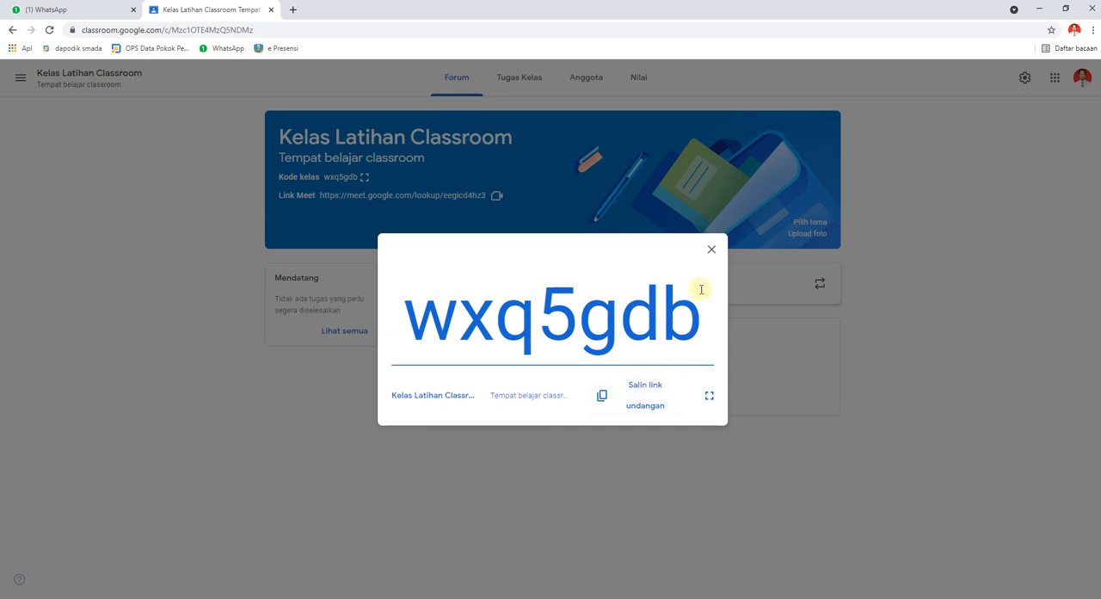
click(713, 251)
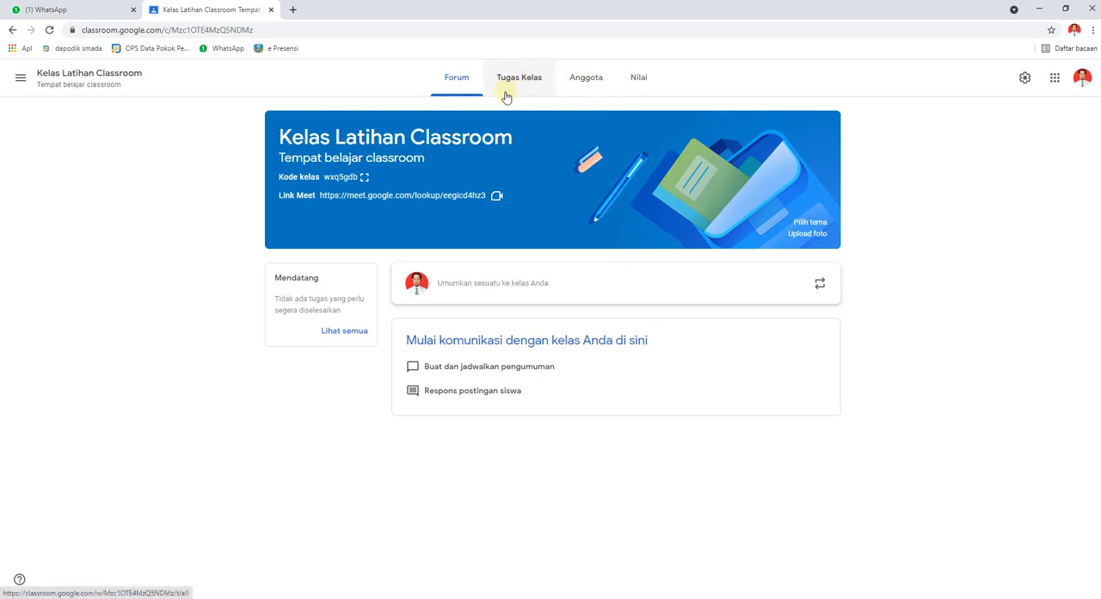
Invite a student to the class using the e-mail address suggested for "mr".
click(583, 83)
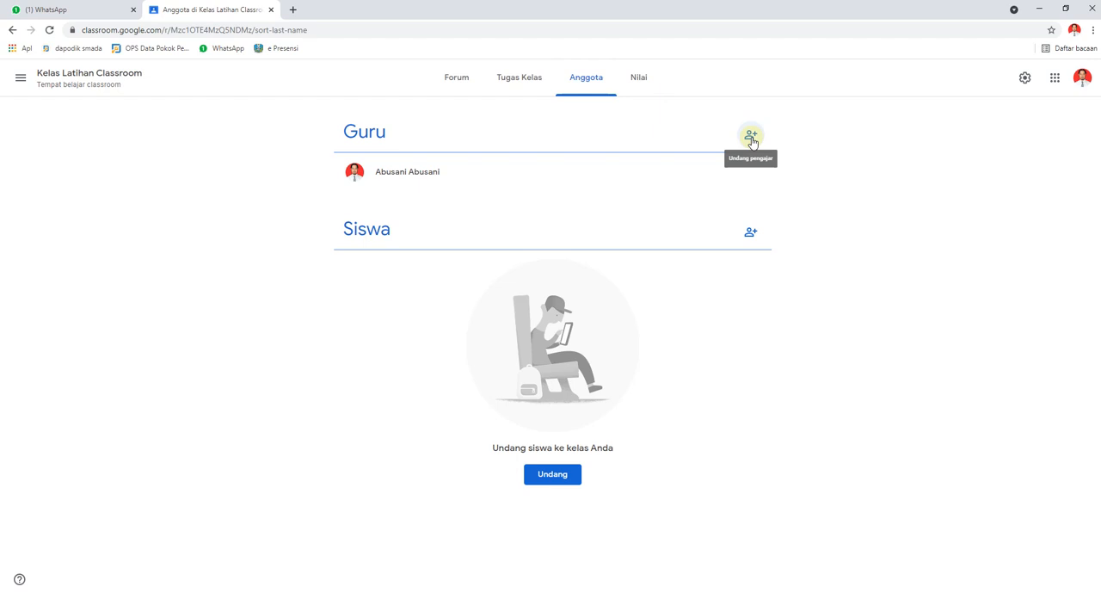
click(745, 235)
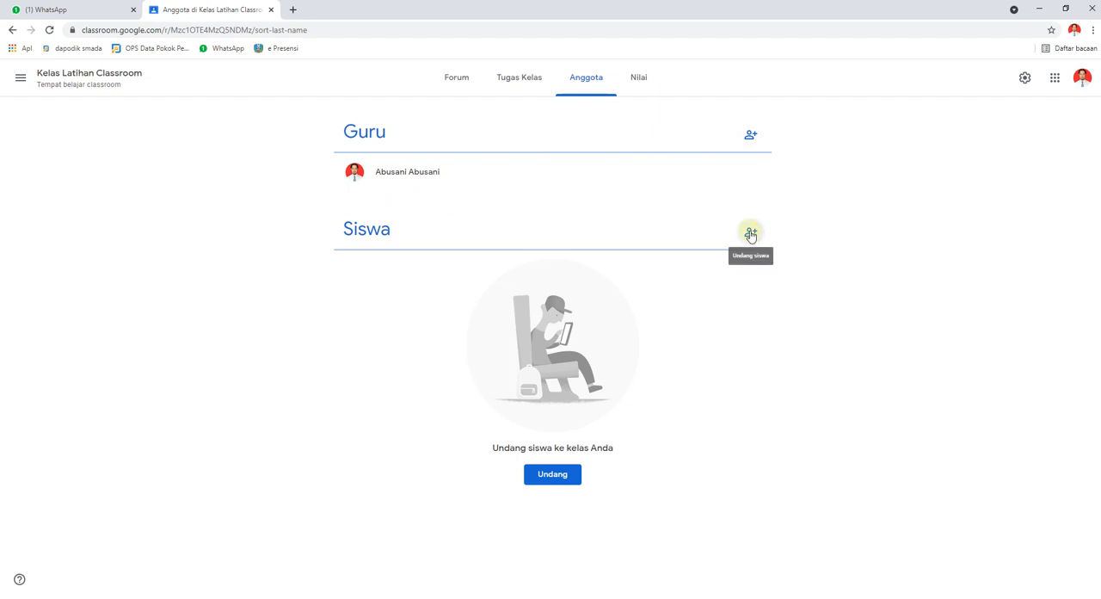
click(750, 234)
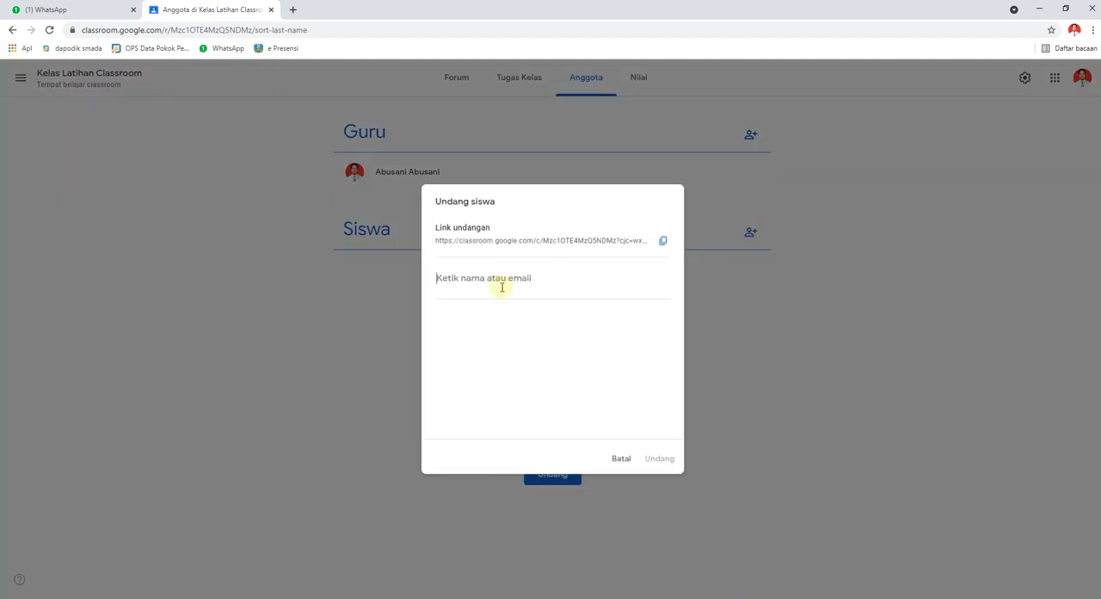
text(mr)
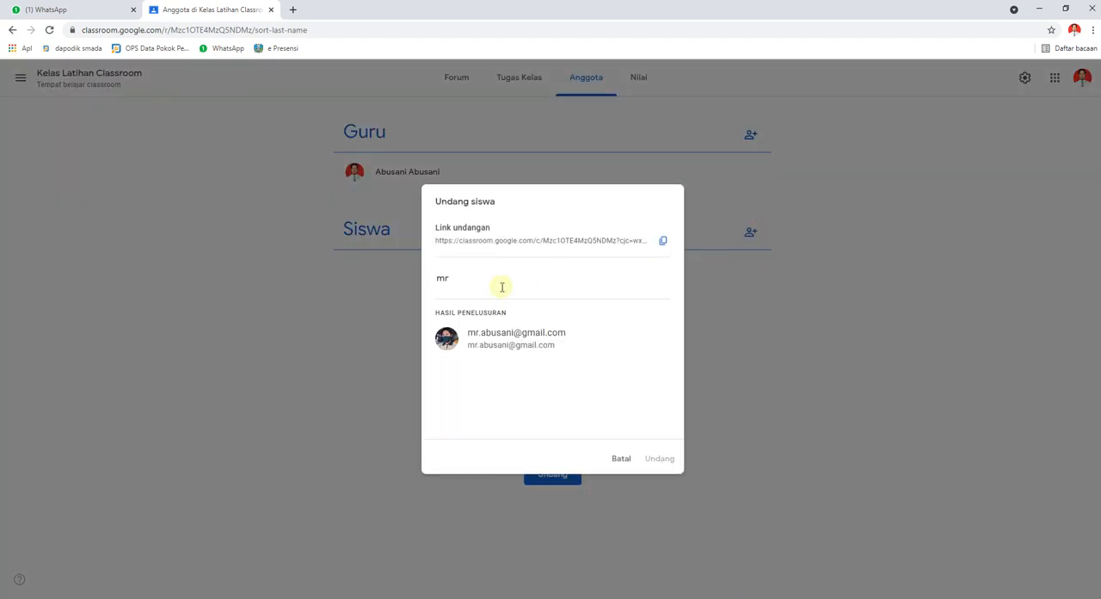
click(538, 347)
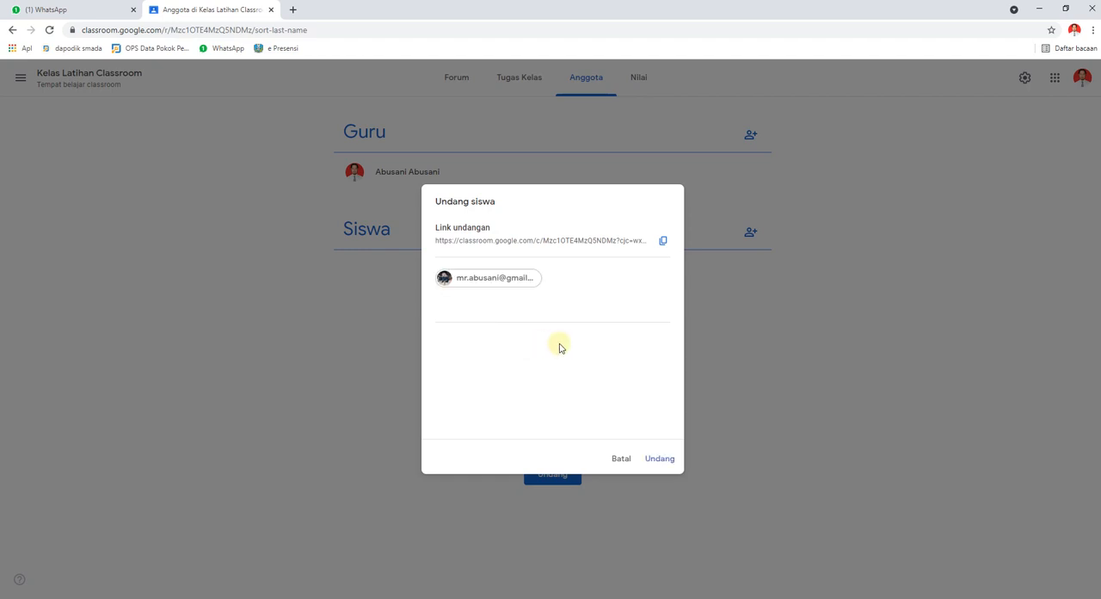
click(658, 457)
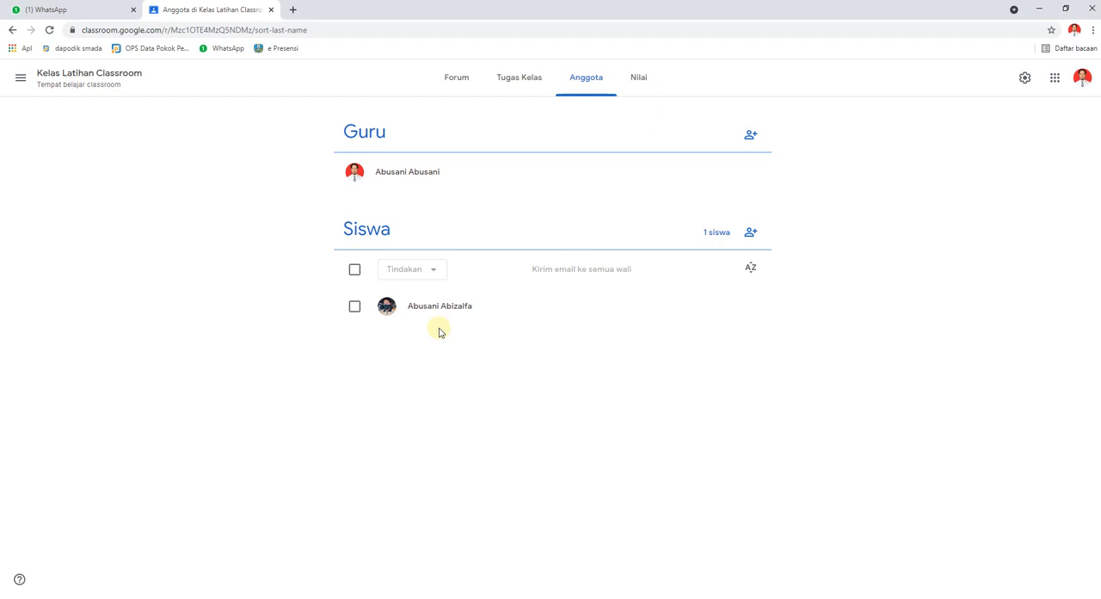
Add a topic named "Absensi" to the classwork (Tugas Kelas).
click(519, 78)
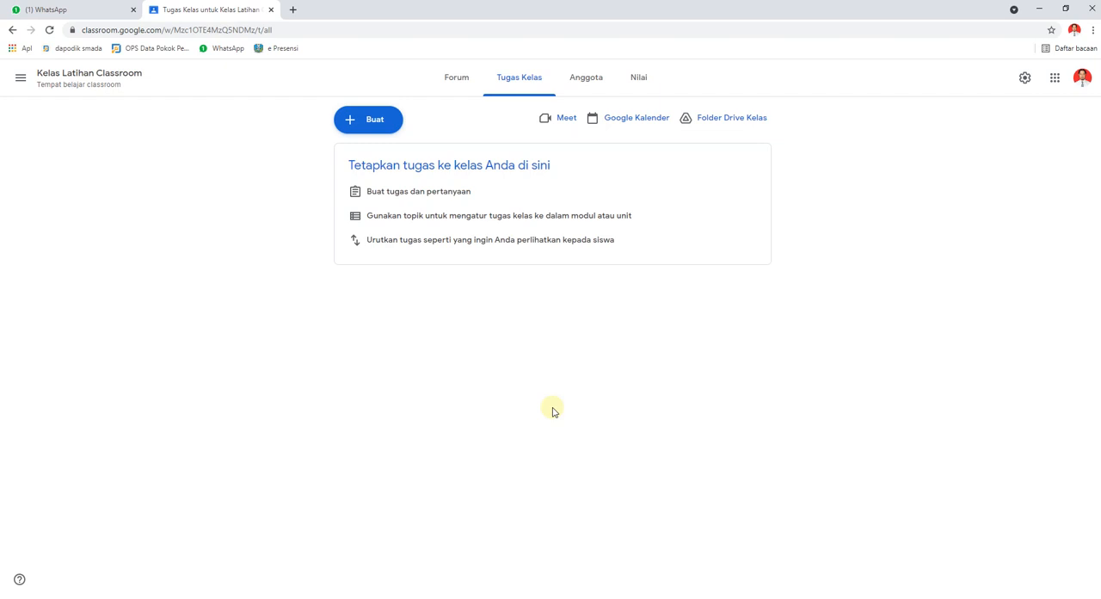
click(376, 129)
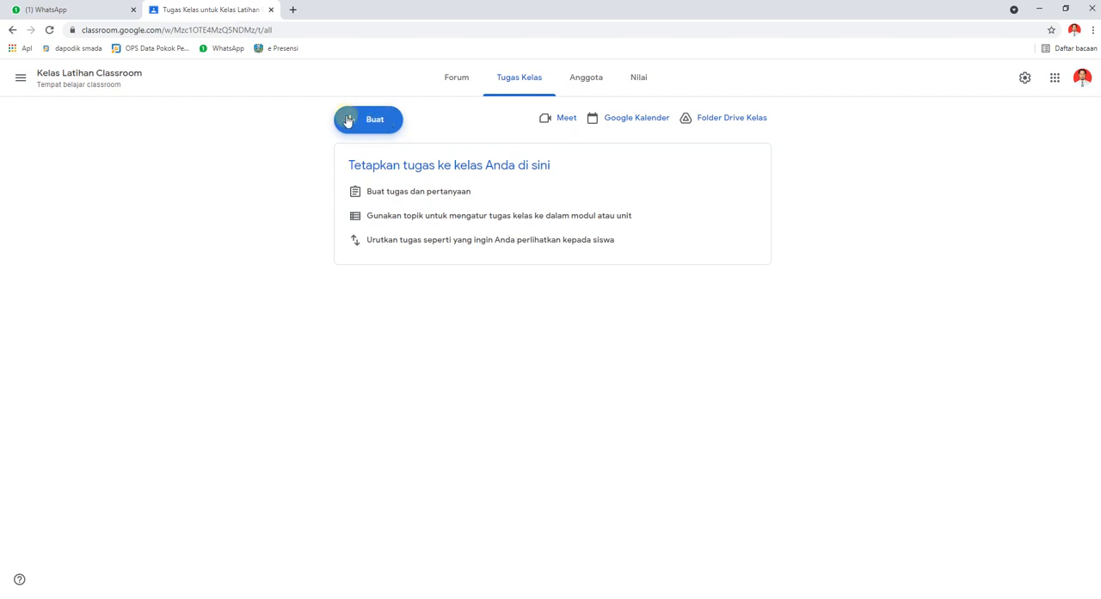
click(374, 123)
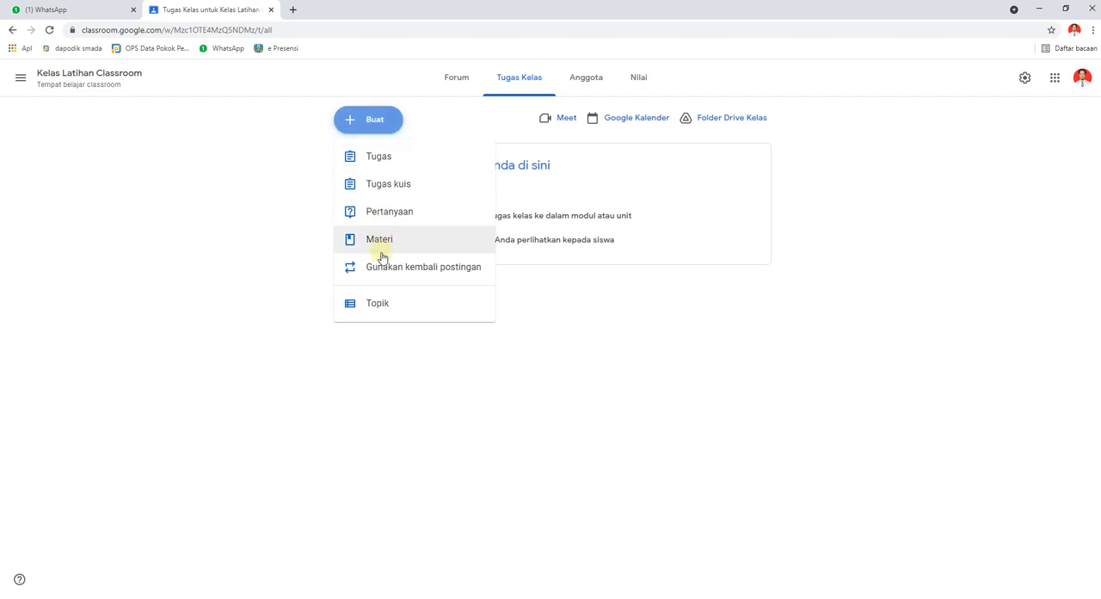
click(381, 306)
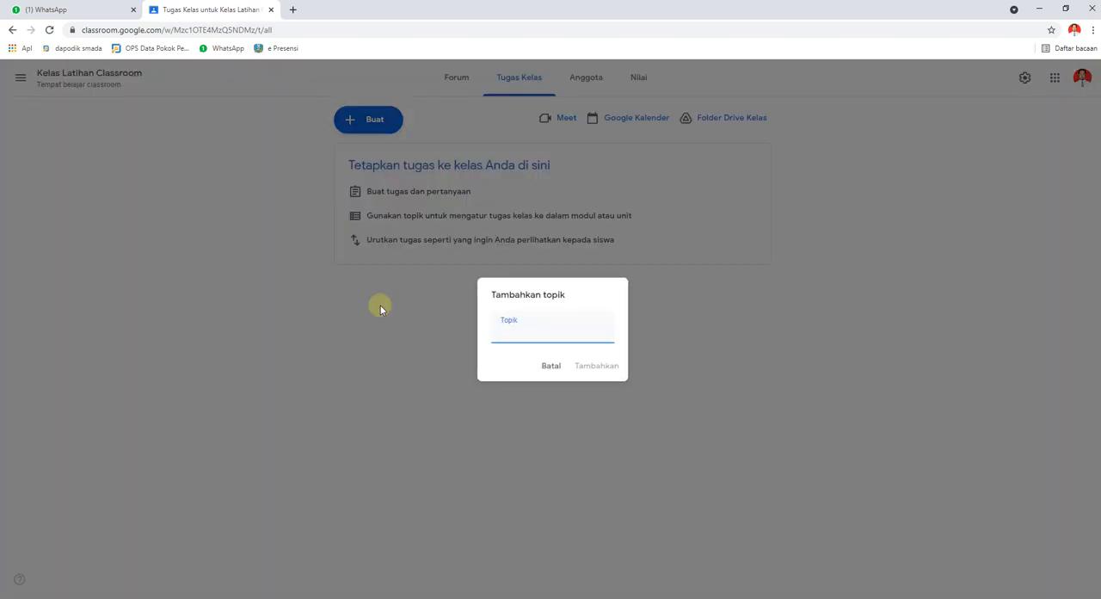
text(Absensi)
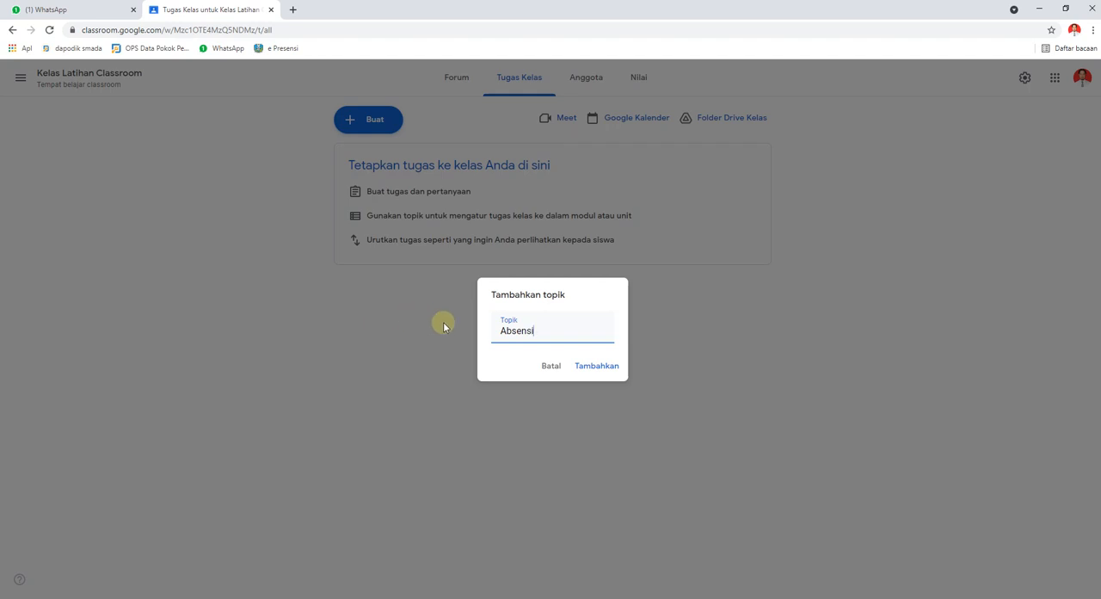
click(600, 368)
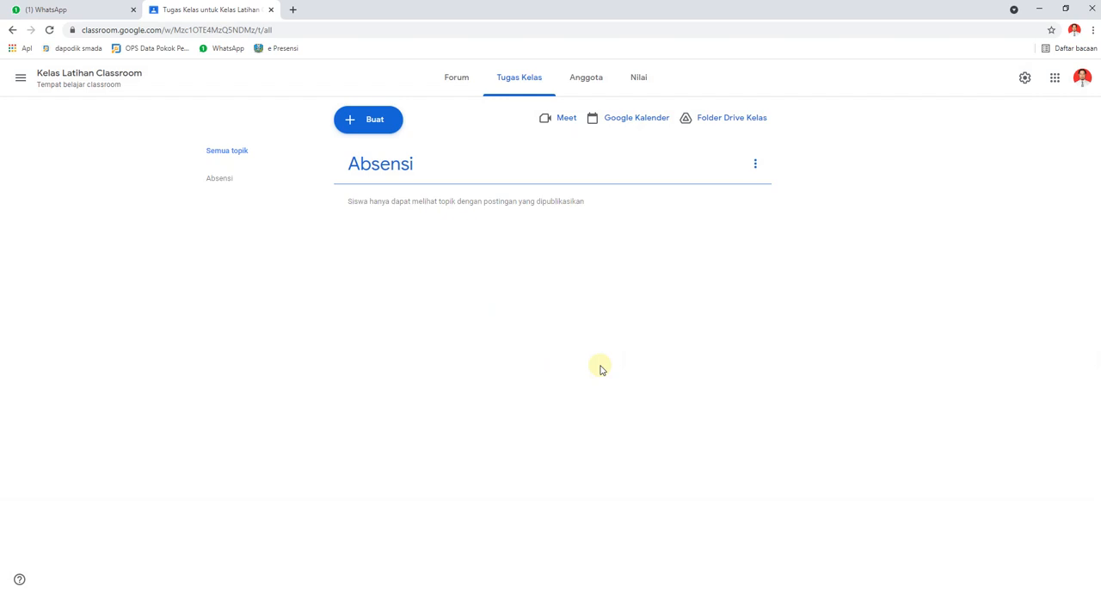
Add a second classwork topic named "Penugasan" and show the Absensi topic on its own.
click(375, 126)
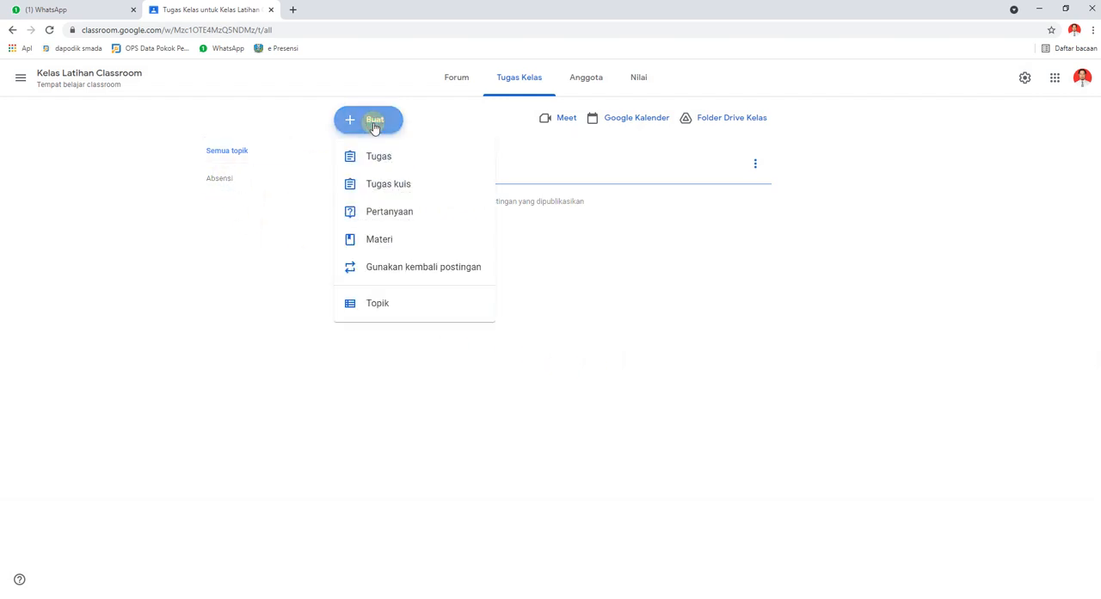
click(379, 304)
text(Pen)
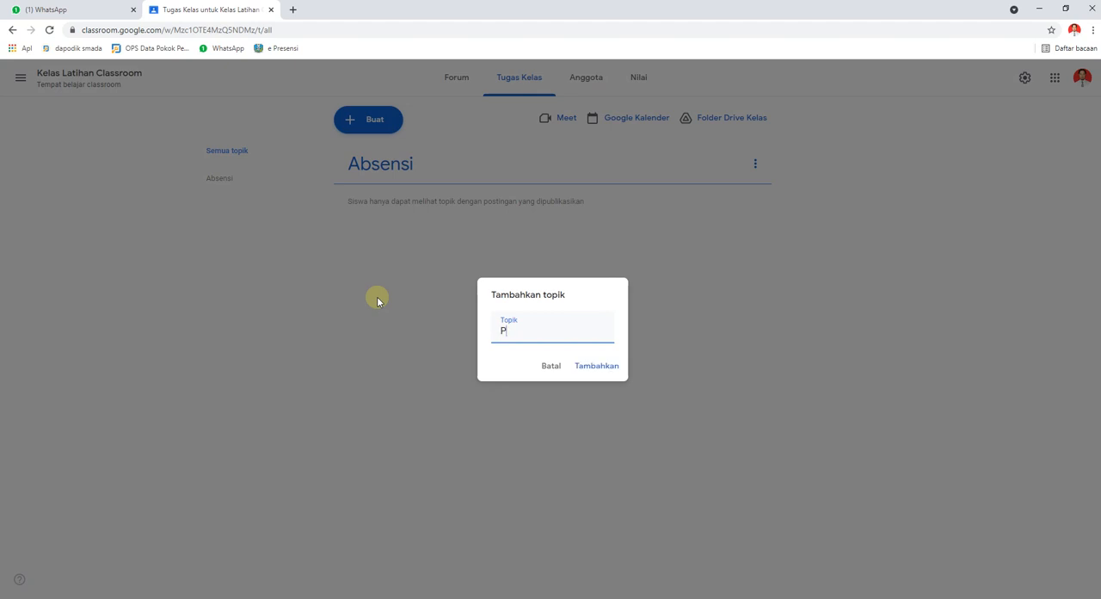
text(ugasan)
click(591, 366)
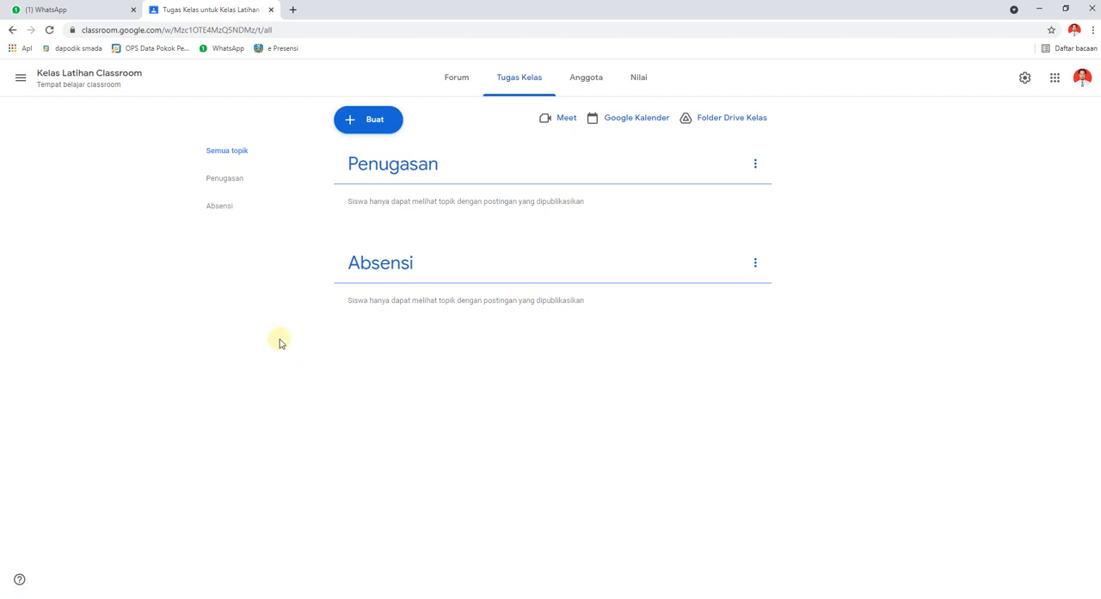
click(226, 214)
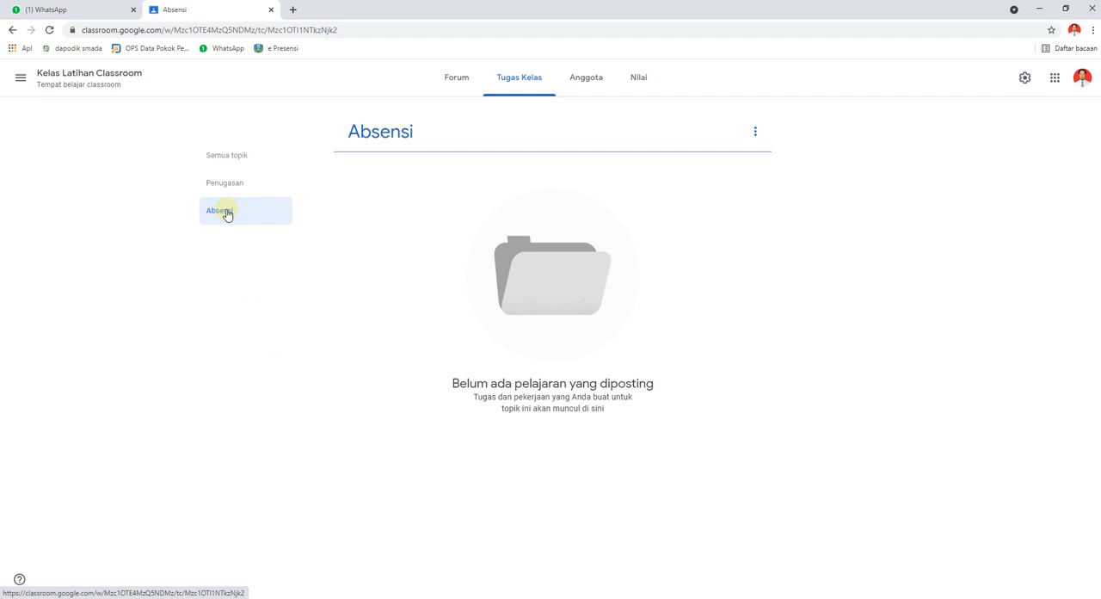
Show the Penugasan topic on its own and return to the full classwork list.
click(229, 185)
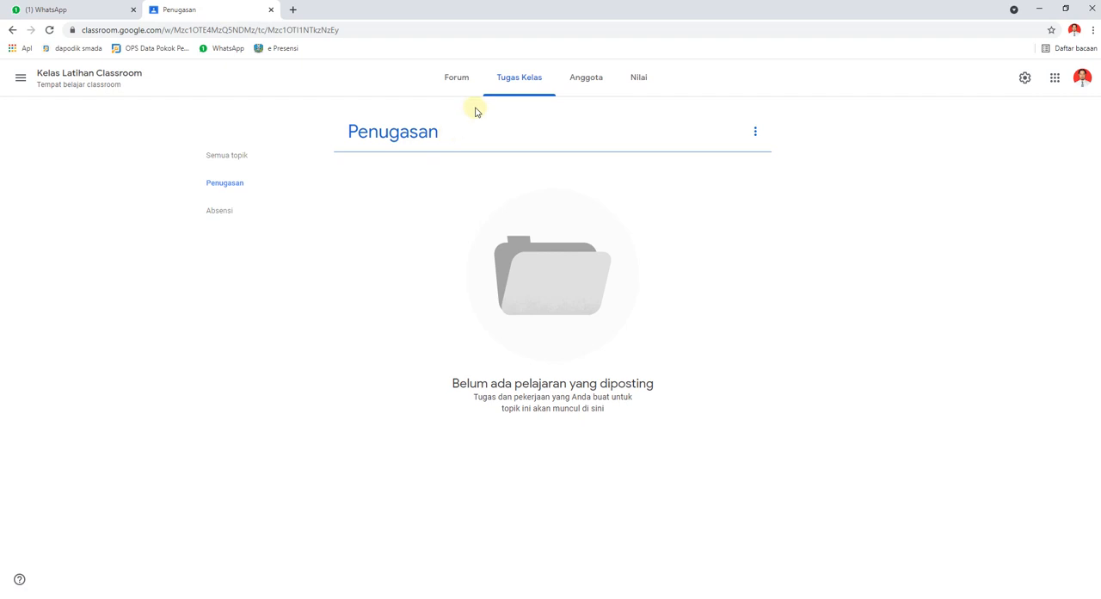
click(515, 85)
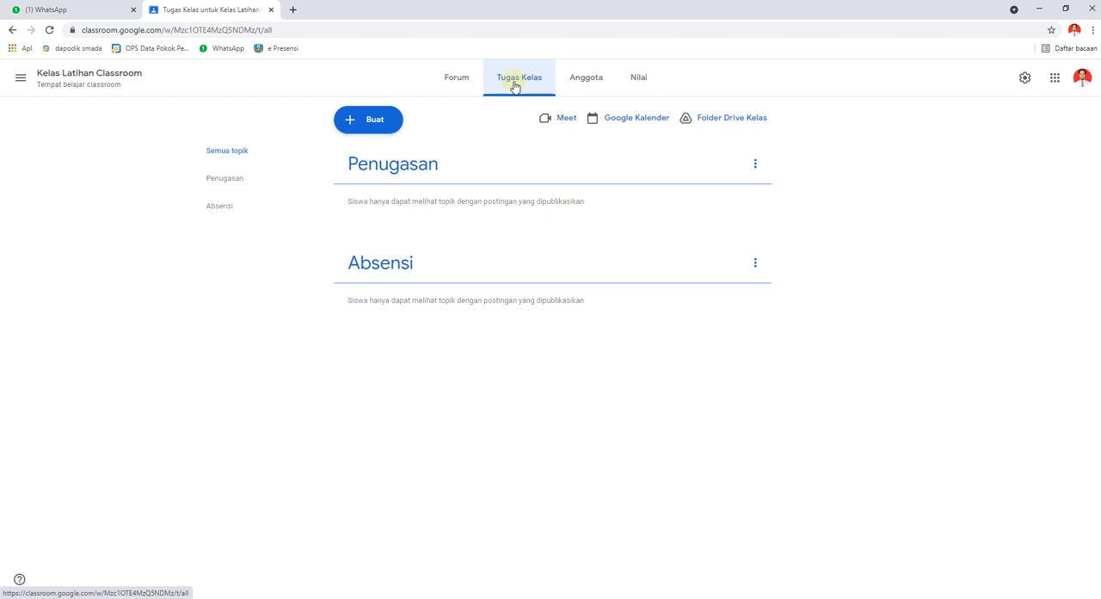
Create a classwork question (Pertanyaan) titled "Daftar Hadir Mapel A Tanggal 3 Agustus 2021".
click(374, 125)
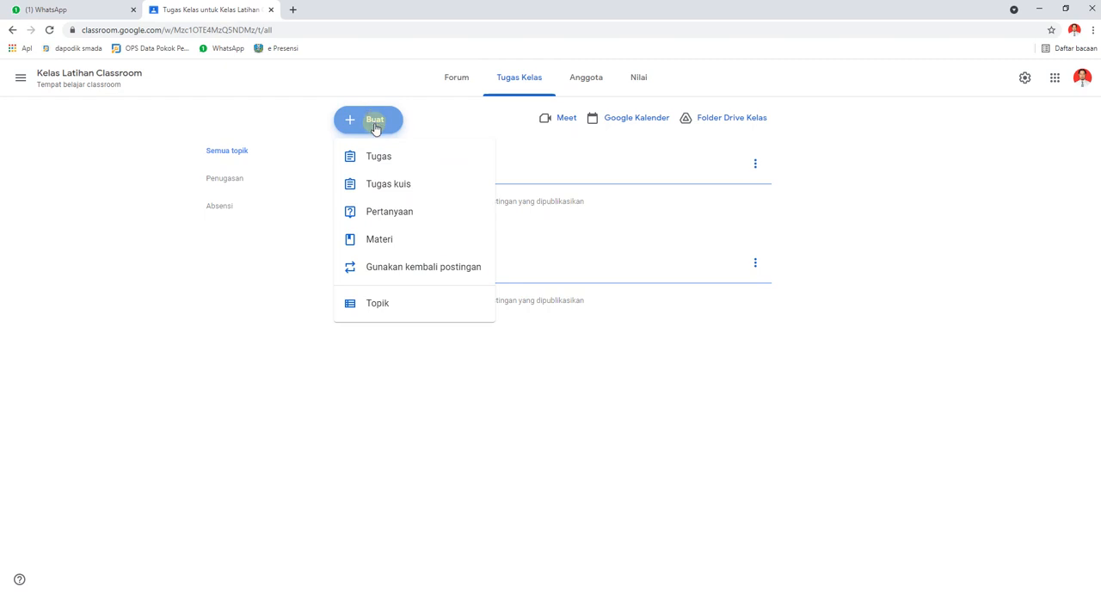
click(377, 217)
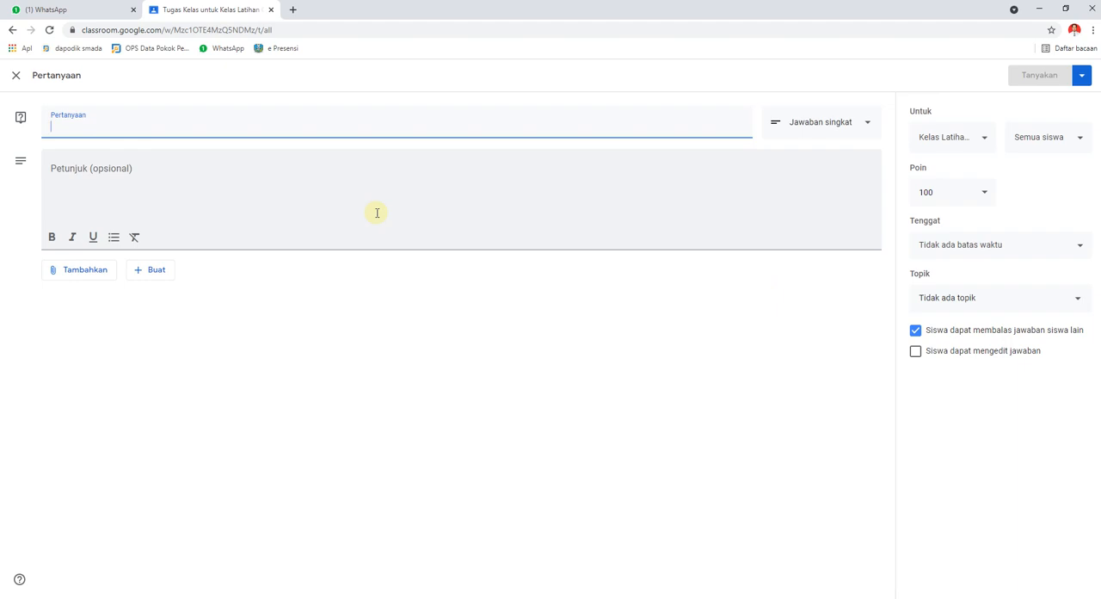
text(D)
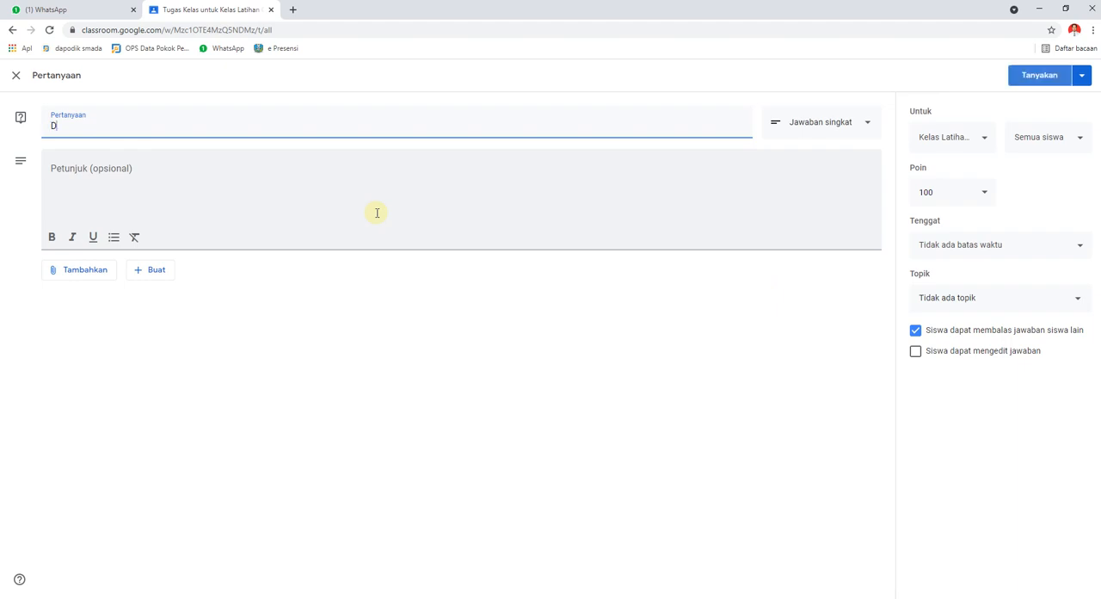
text(ftar)
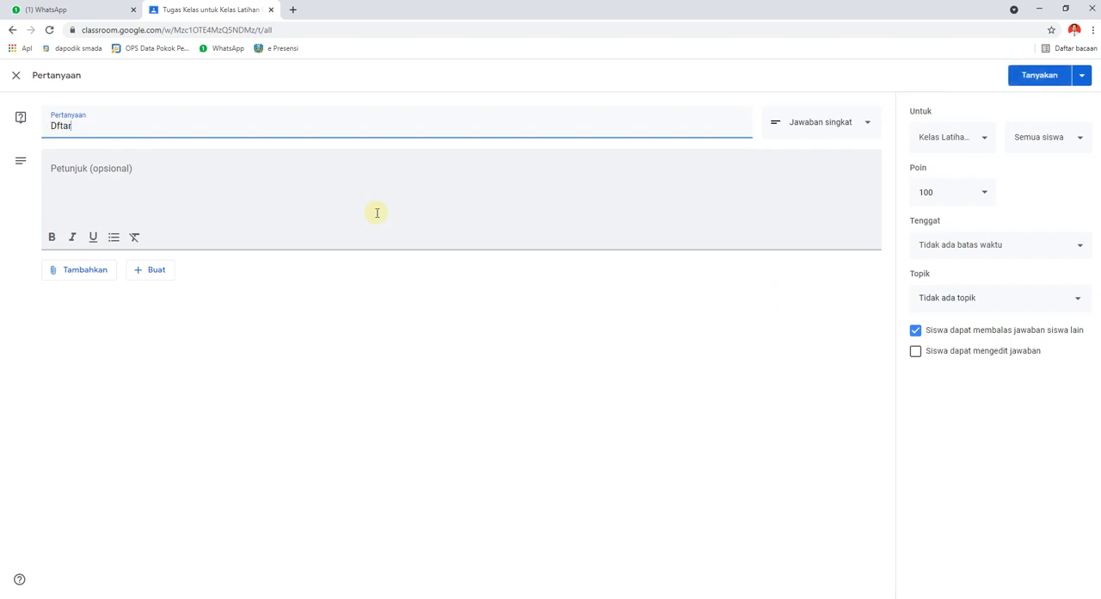
key(BackSpace)
key(BackSpace)
key(BackSpace)
text(af)
text(Hadir Mapel )
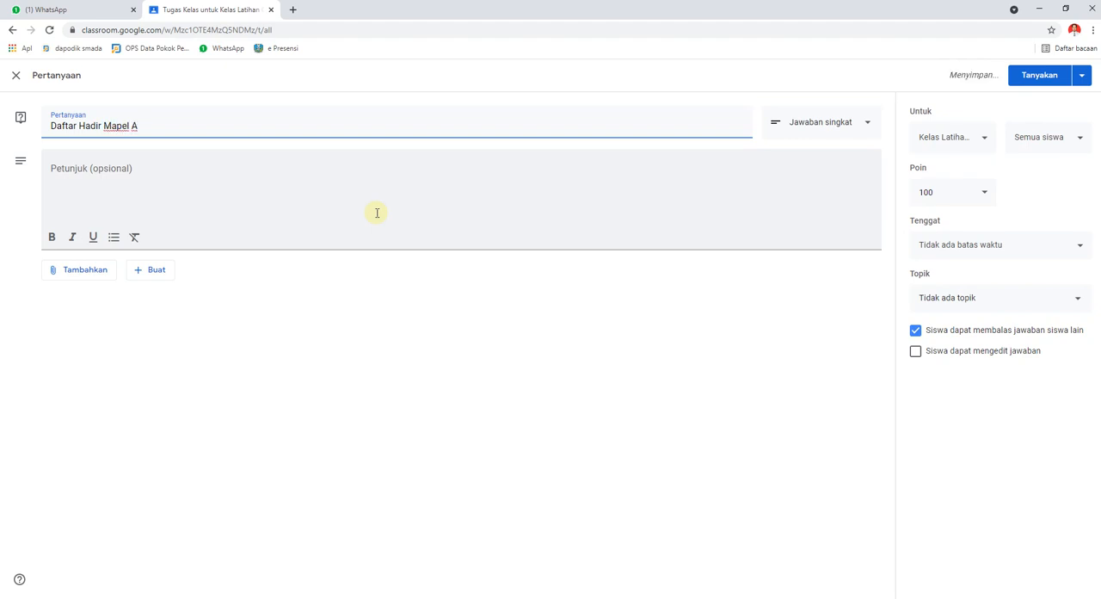
text(A Tanggal 3 Agustus 2021)
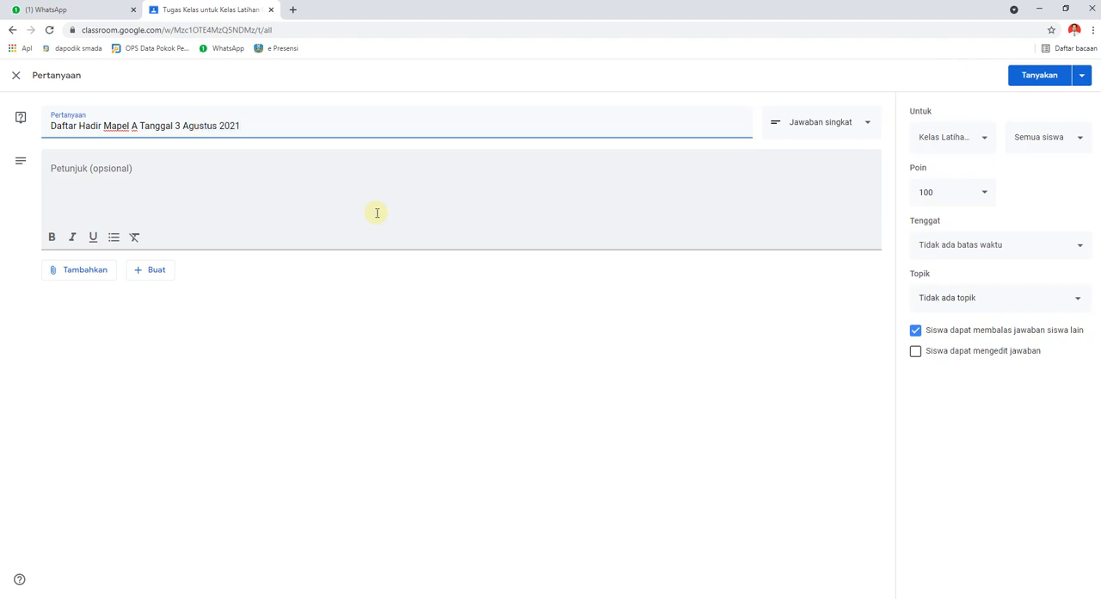
Add the instructions "Silahkan isi kehadiran berikut" to the attendance question.
click(173, 167)
text(Sil)
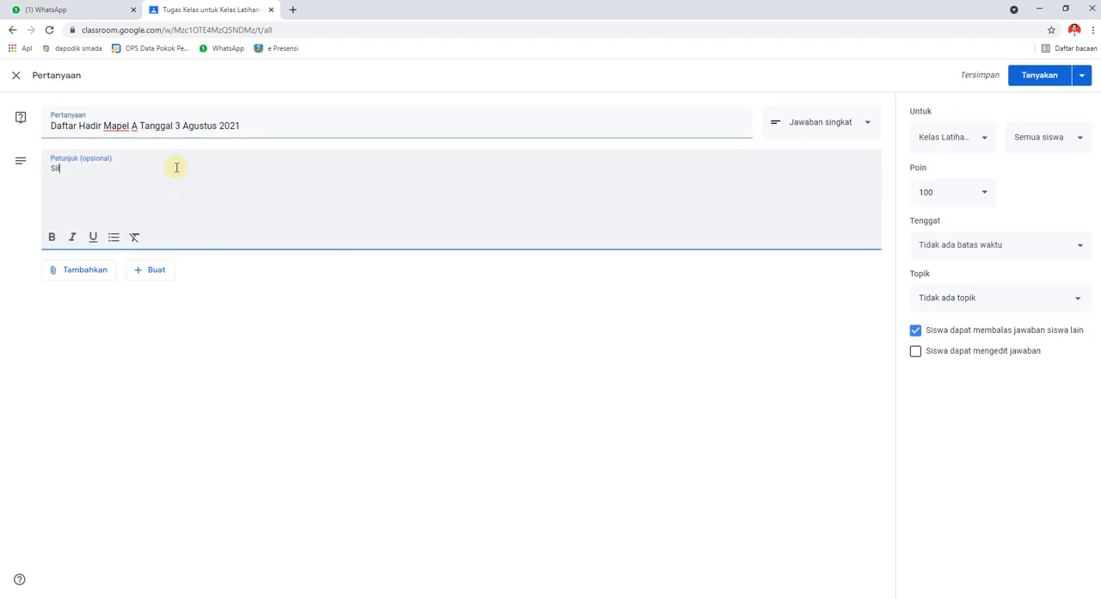
text(ahkan isi kehadiran )
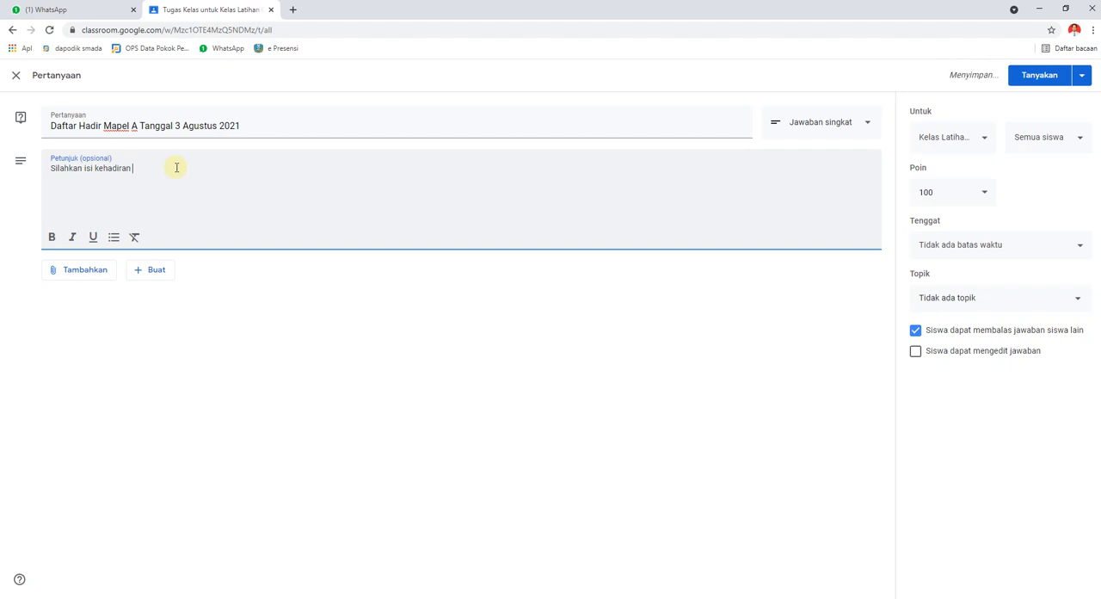
text(berikut)
Make the question multiple choice (Pilihan ganda) with the options "Hadir", "Ijin", "Dispensasi" and "Sakit".
click(865, 126)
click(816, 152)
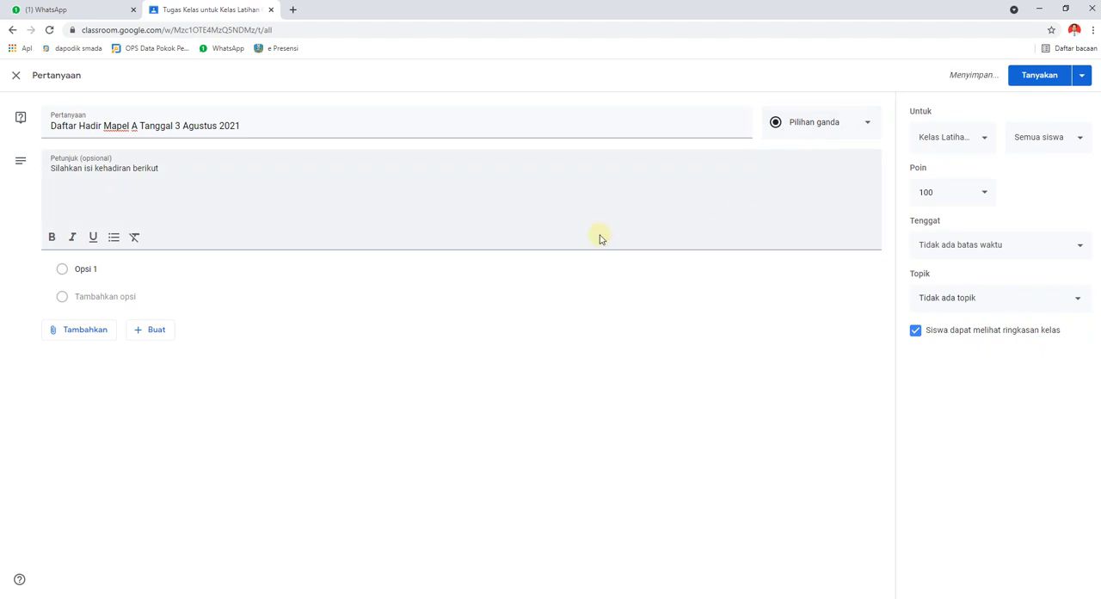
click(100, 267)
text(Hadir)
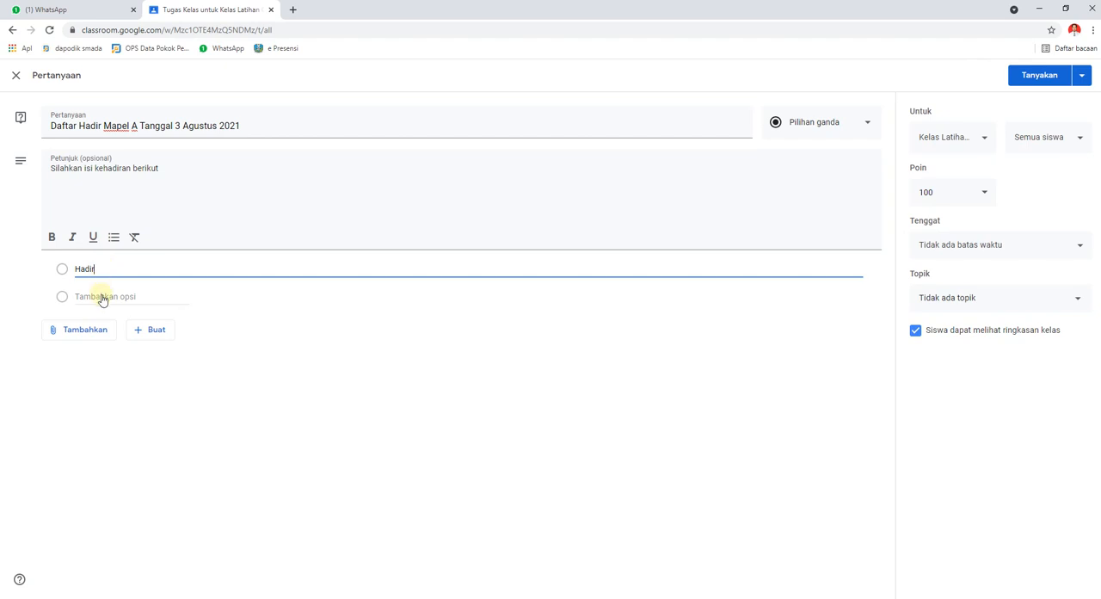
click(101, 297)
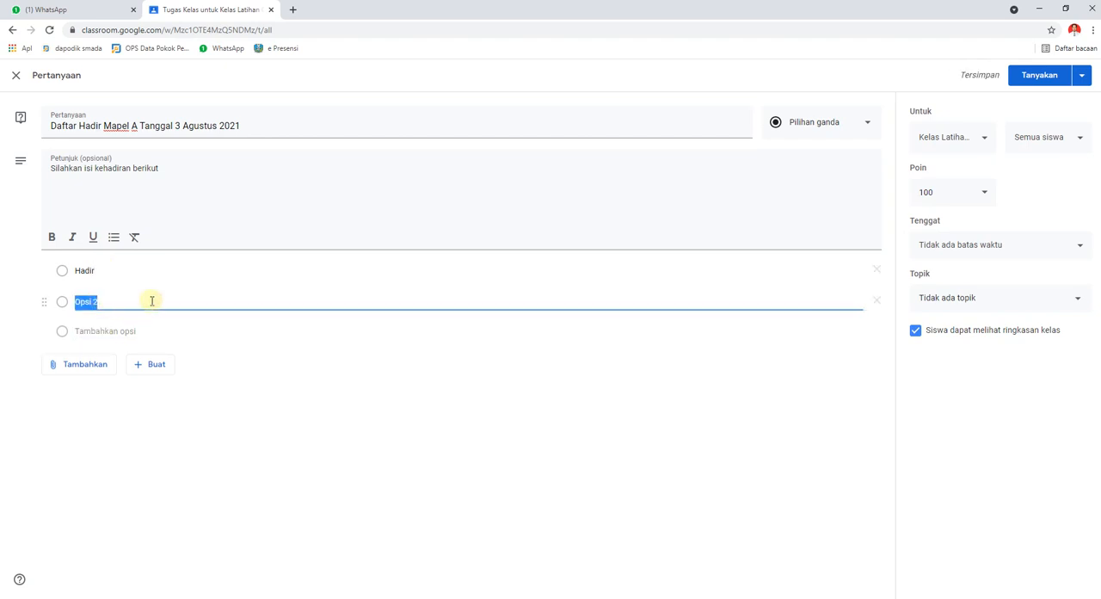
text(I)
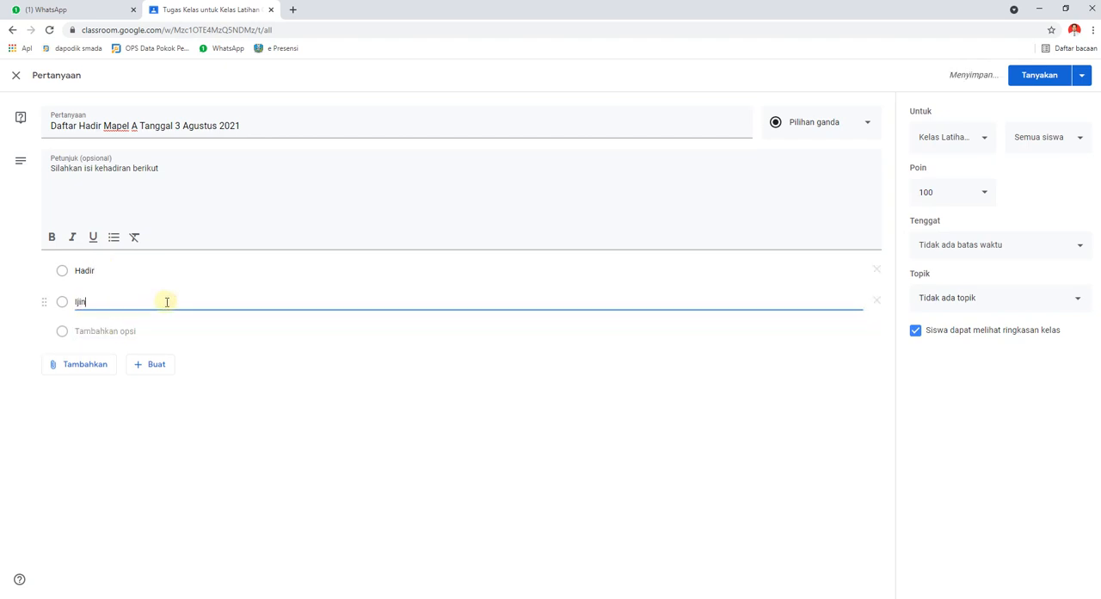
text(jin)
click(107, 330)
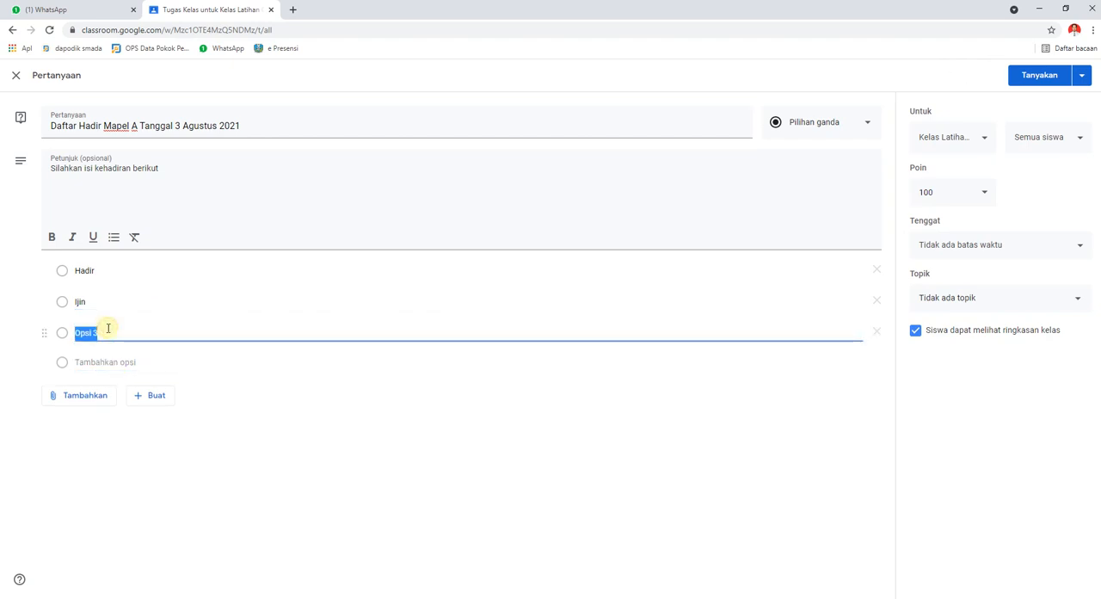
text(Dispensa)
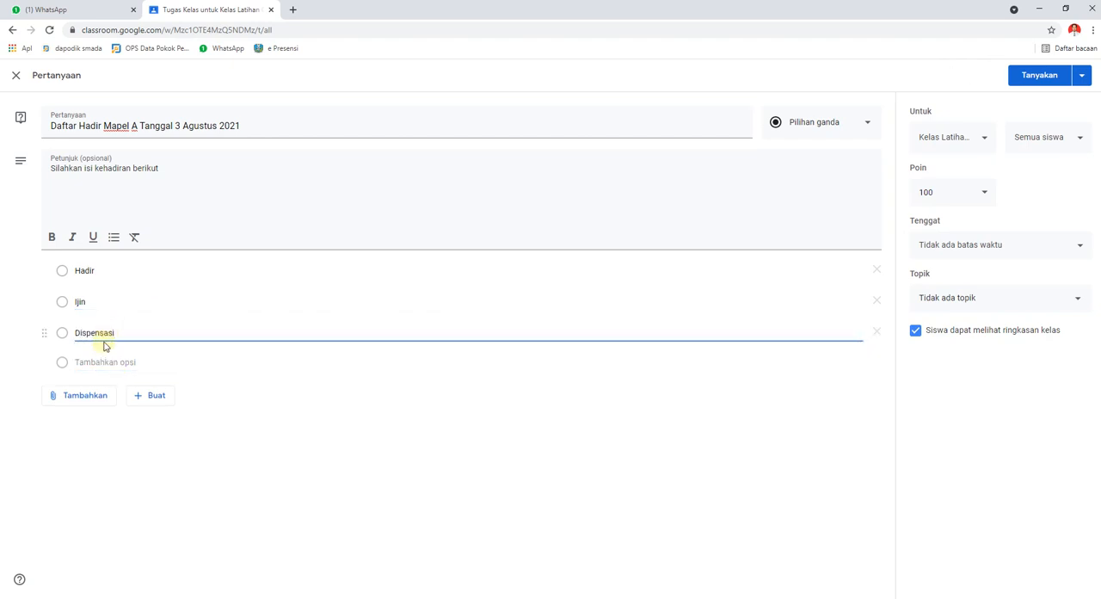
click(105, 361)
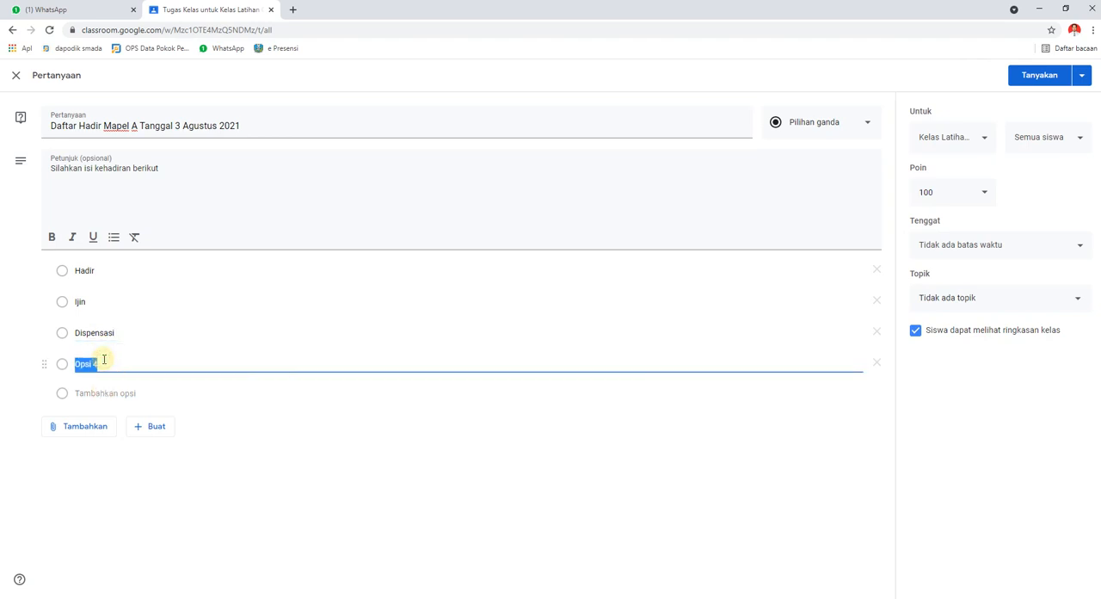
text(Sakit)
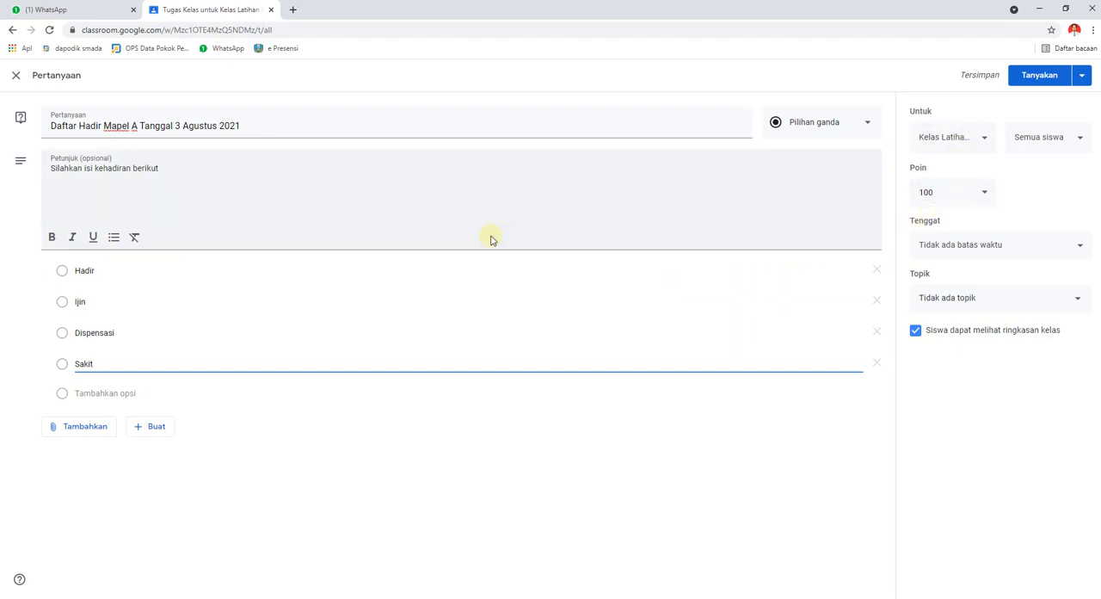
Set the attendance question's points (Poin) to 2.
click(985, 197)
drag(951, 192, 907, 194)
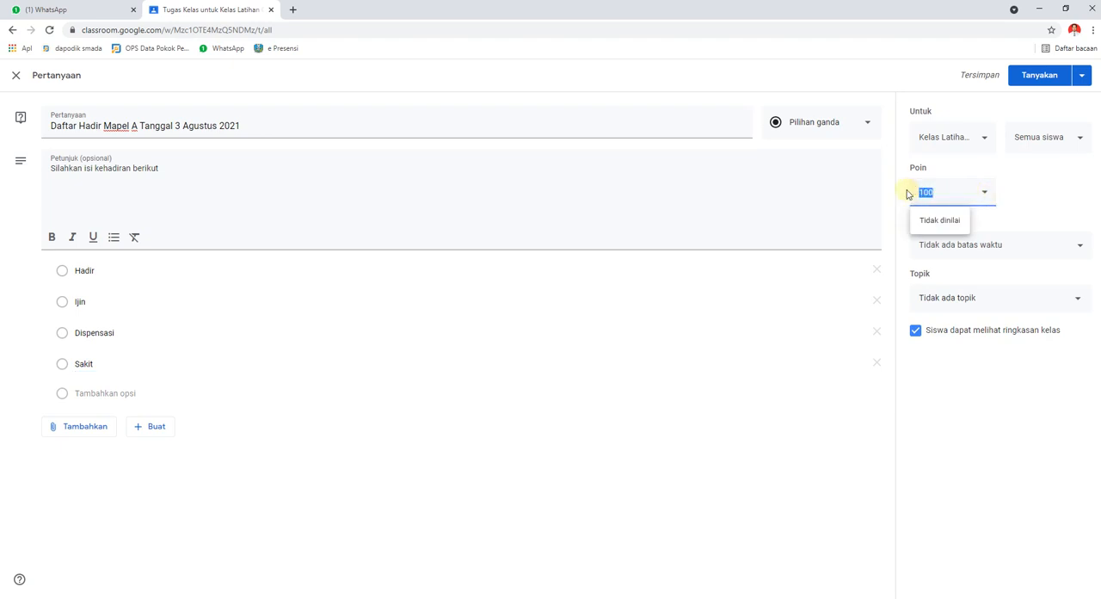
text(2)
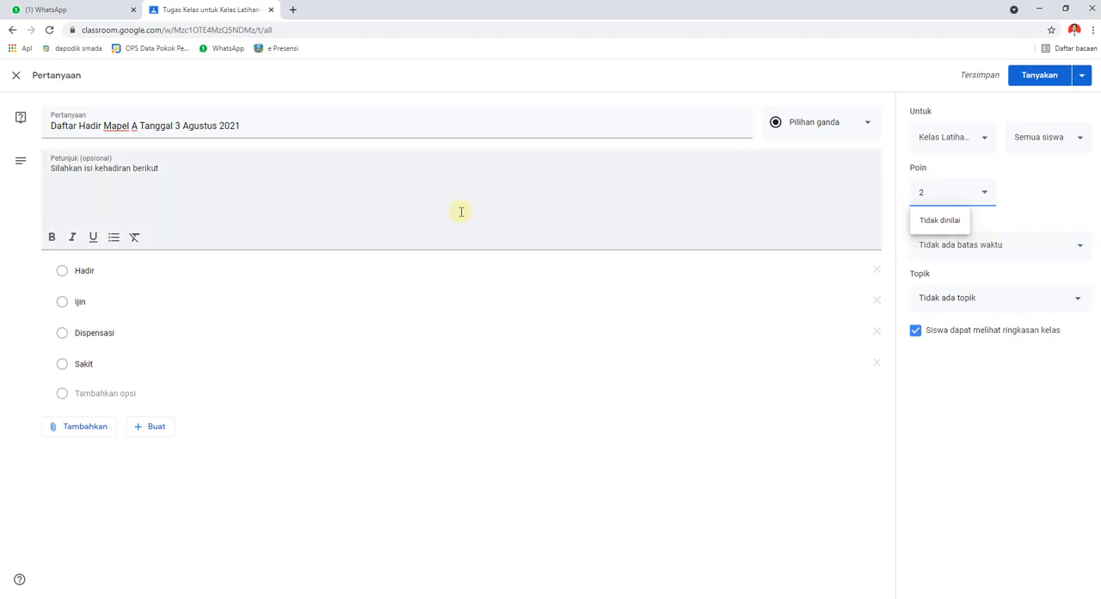
Set the question's due date (Tenggat) to 3 Agu 2021 at 23.59.
click(1066, 254)
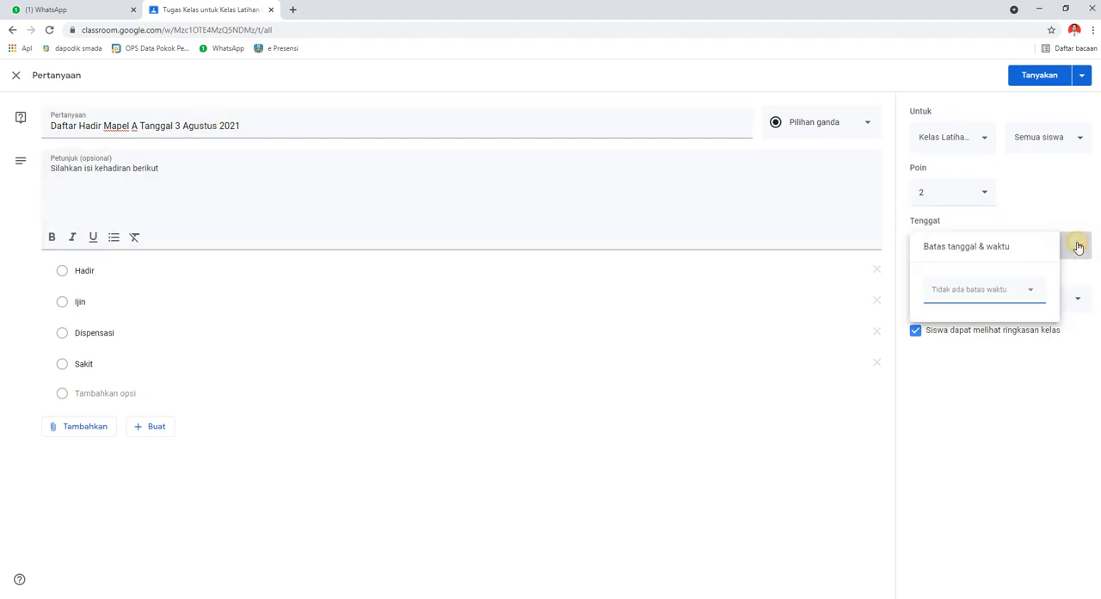
click(1025, 290)
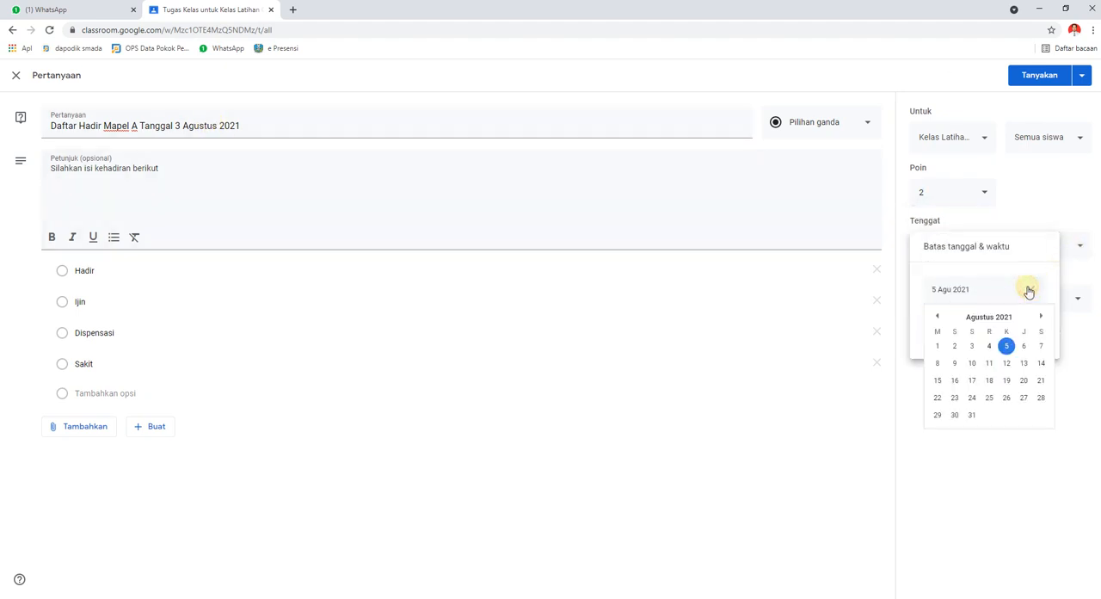
click(972, 345)
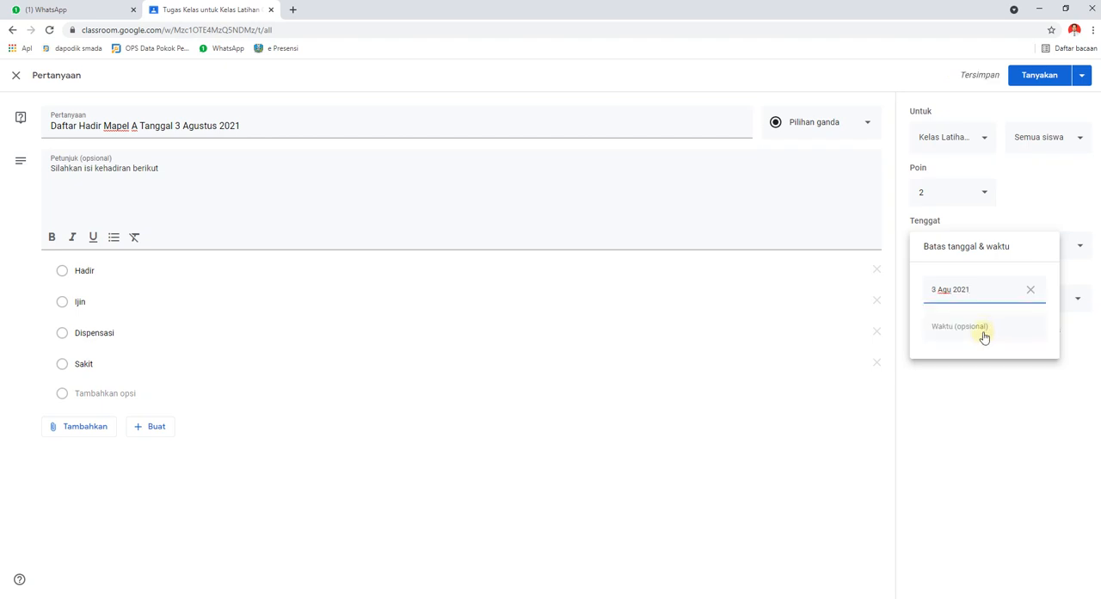
click(984, 335)
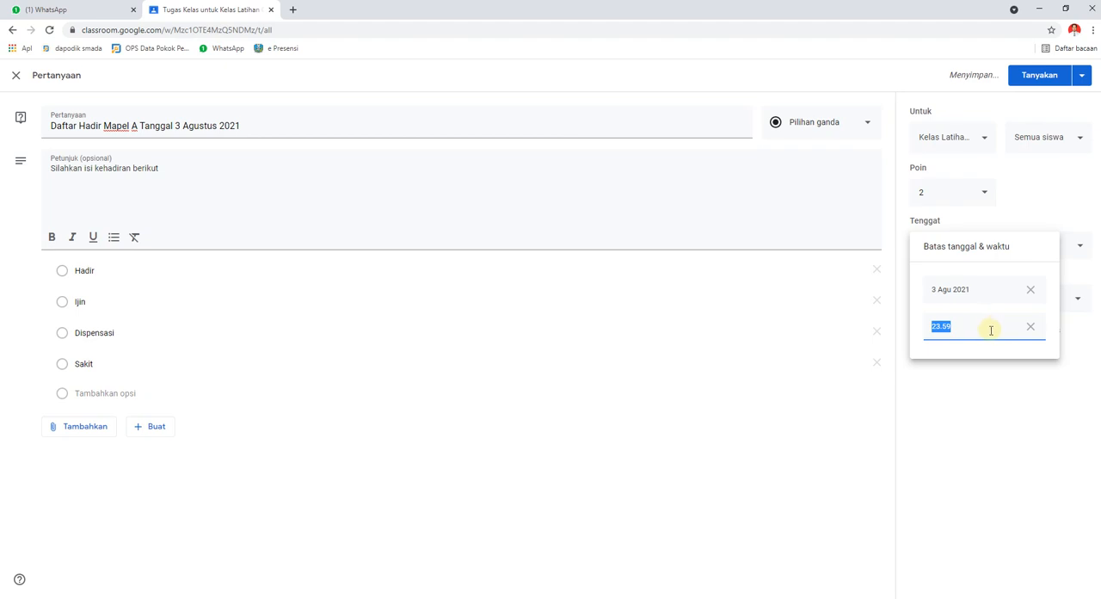
click(1015, 375)
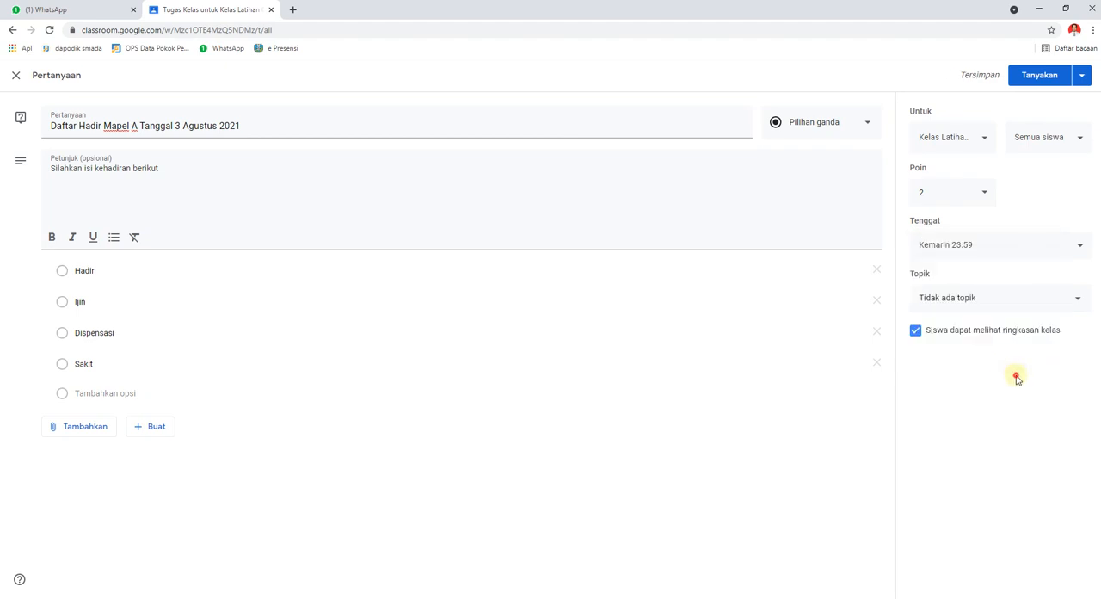
click(224, 267)
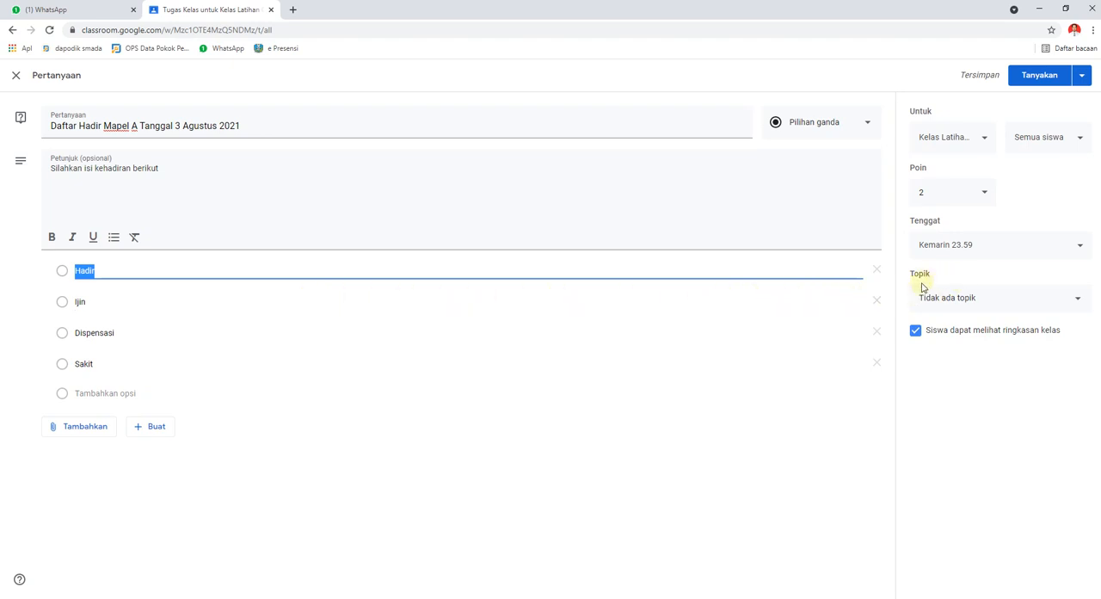
Assign the question to the Absensi topic and post it to the class.
click(1075, 299)
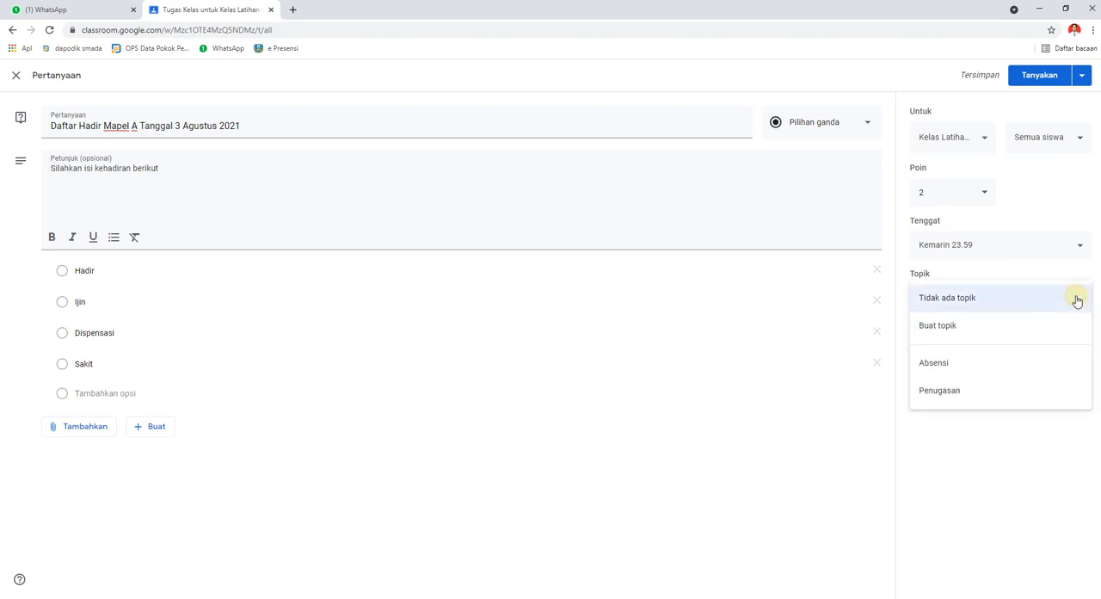
click(944, 365)
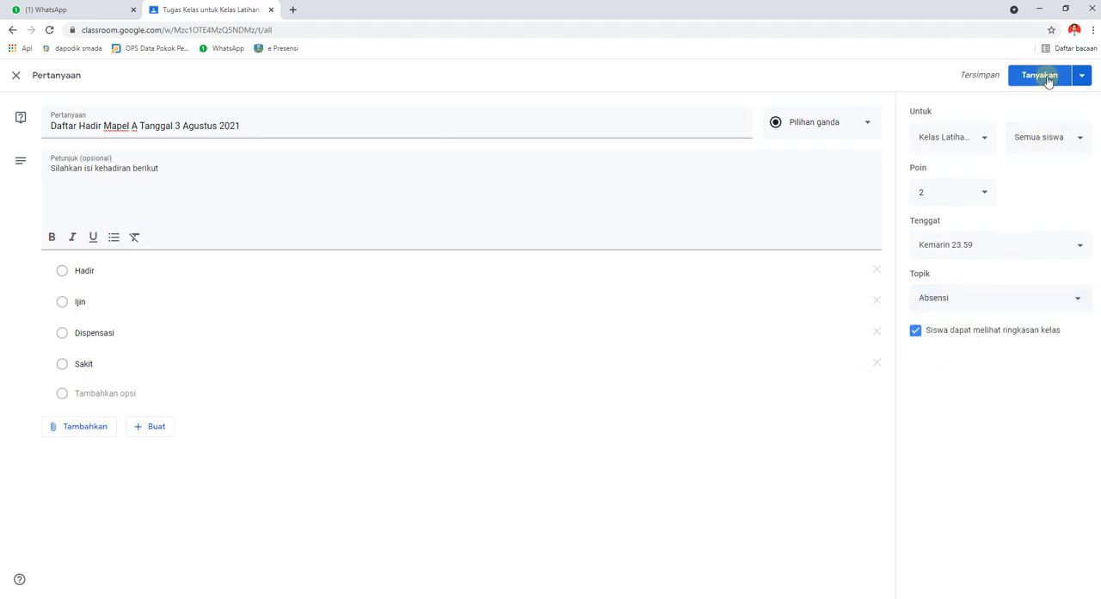
click(1055, 79)
click(1039, 79)
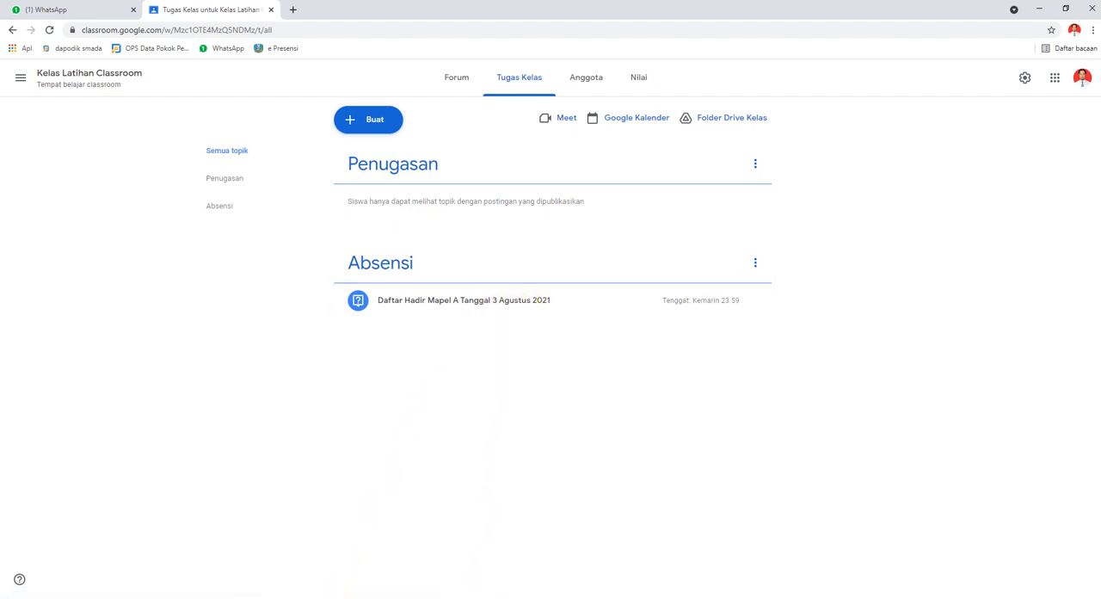
Switch to Your Phone, skip the calling feature introduction, launch the phone's Classroom app, and minimize the app list.
click(365, 598)
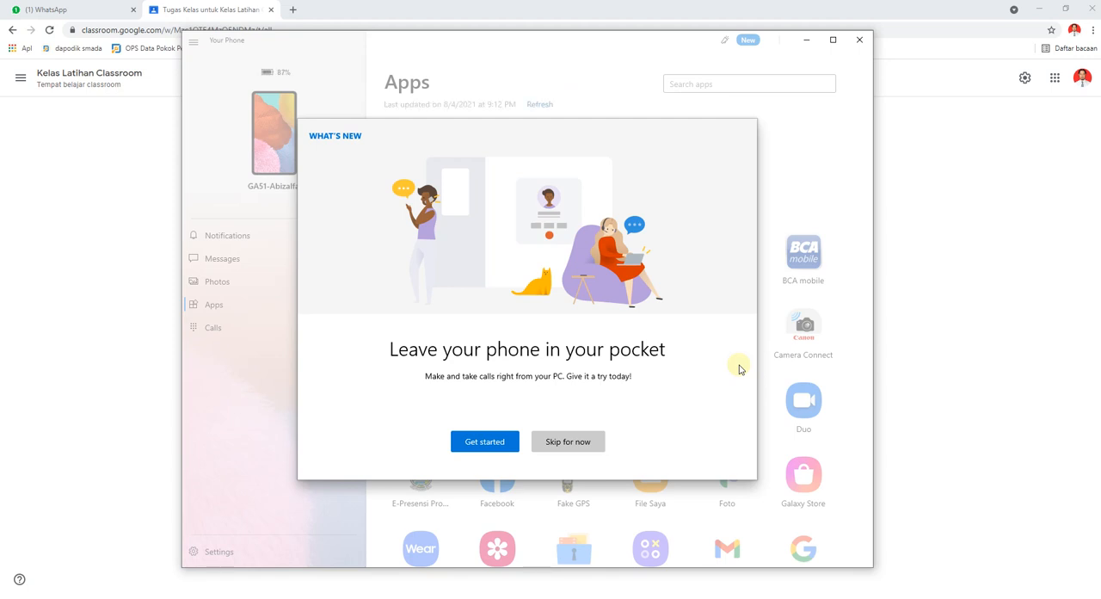
click(585, 444)
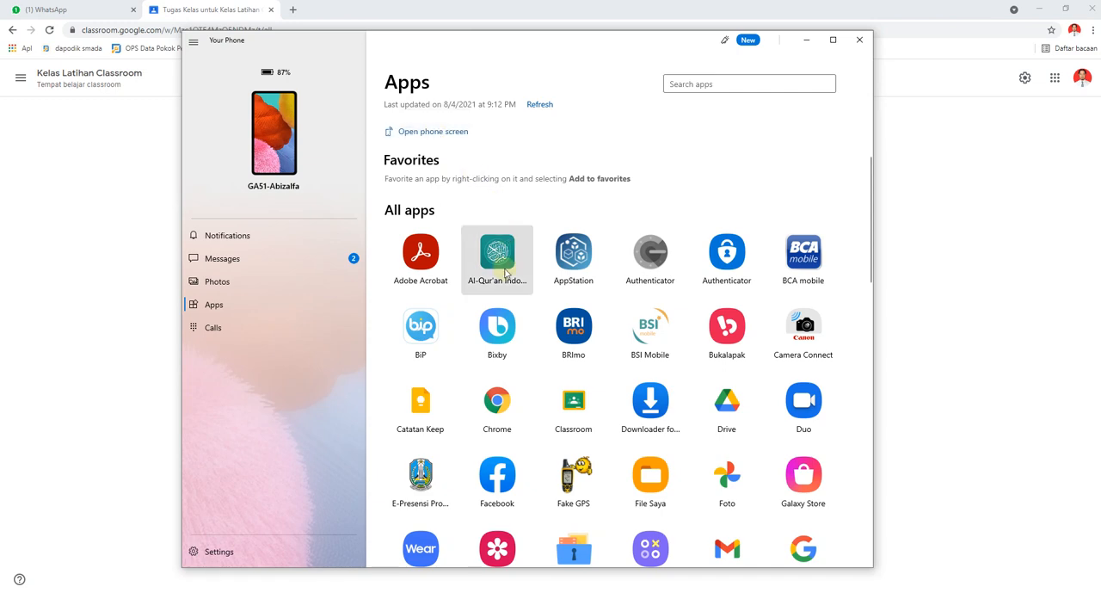
click(585, 411)
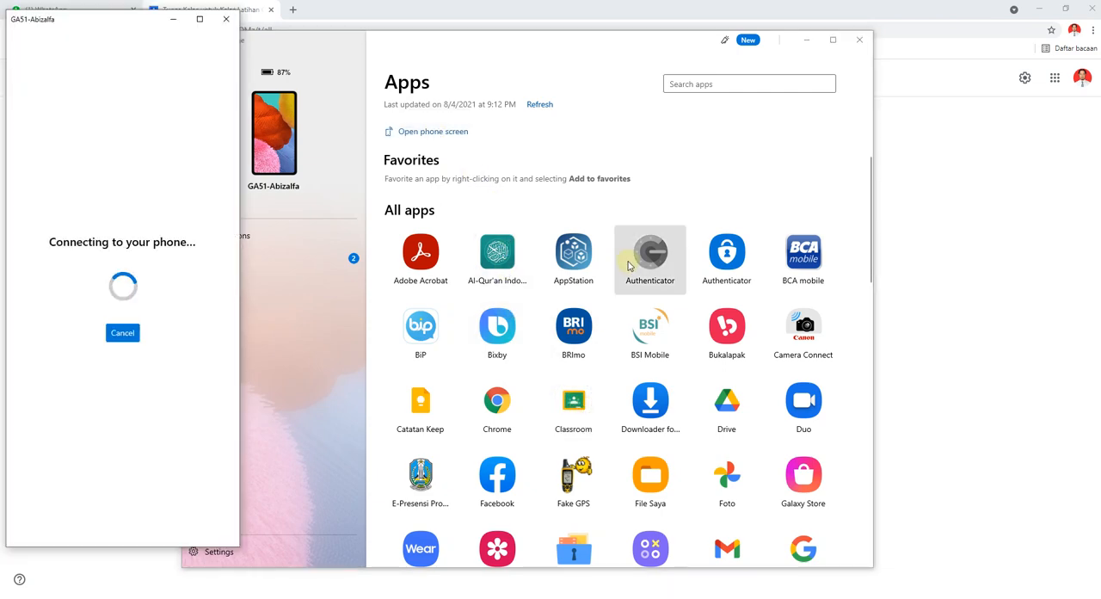
click(806, 40)
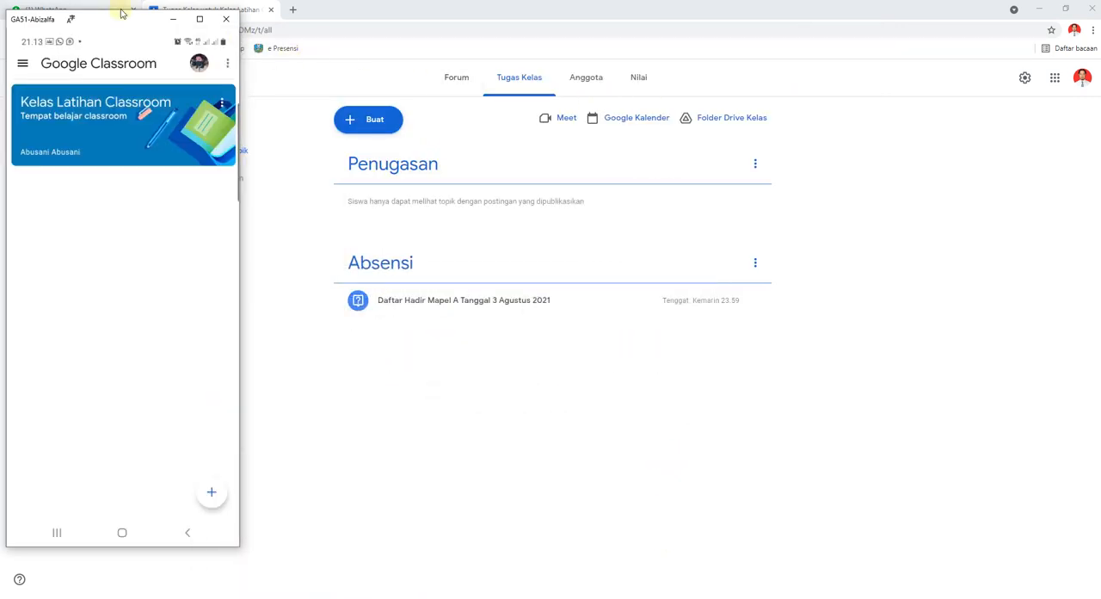
Move the mirrored phone window beside the classwork list and open Kelas Latihan Classroom on the phone.
drag(111, 21, 920, 59)
click(874, 163)
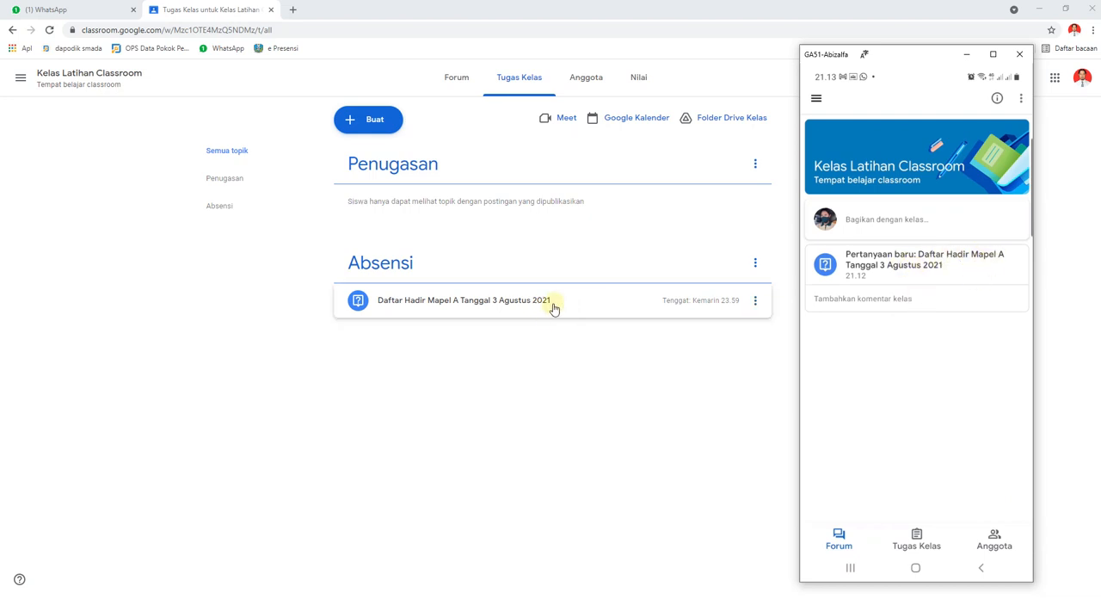
On the mirrored phone, open the question Daftar Hadir Mapel A Tanggal 3 Agustus 2021, answer Hadir and submit it.
click(897, 270)
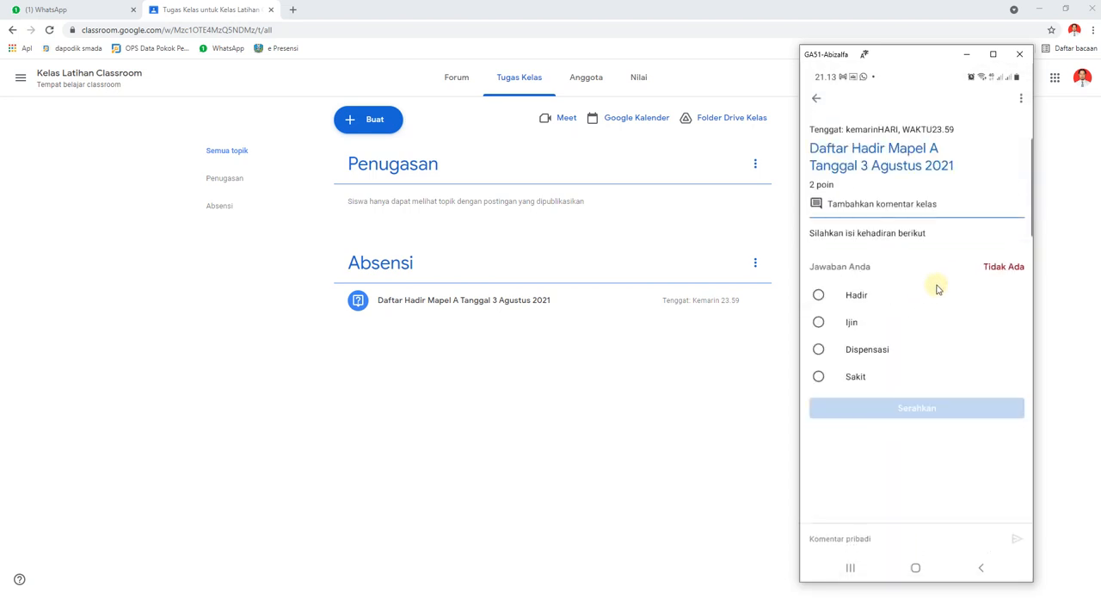
click(820, 297)
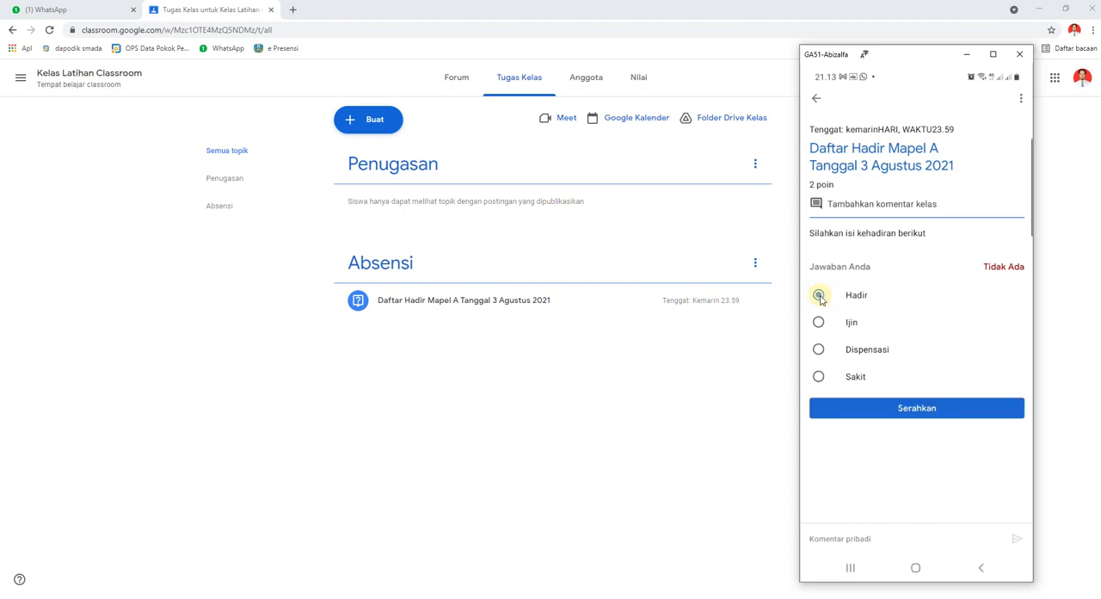
click(913, 410)
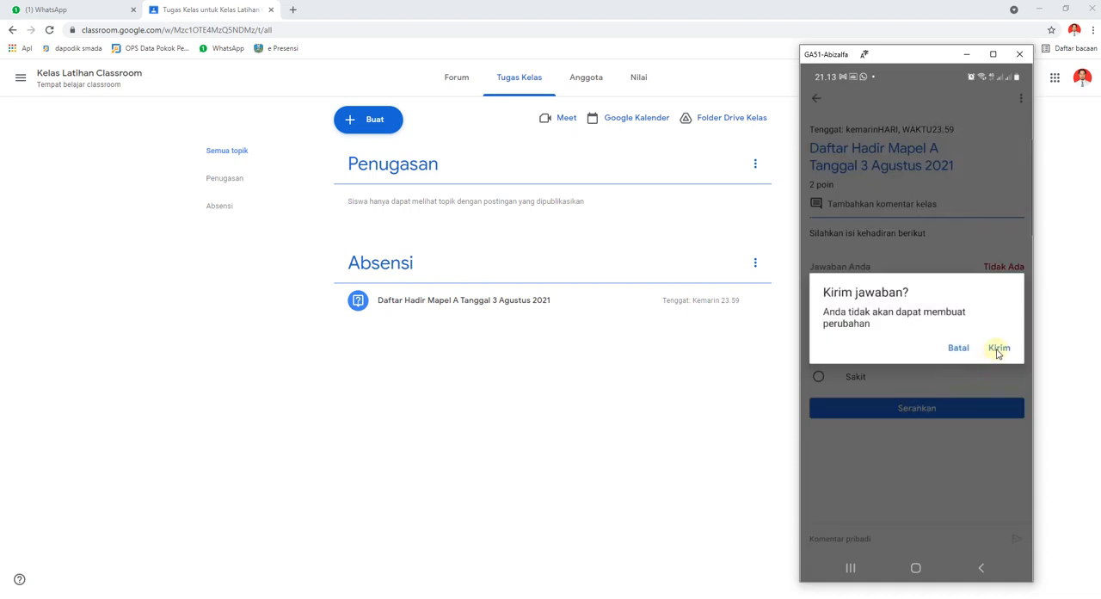
click(998, 348)
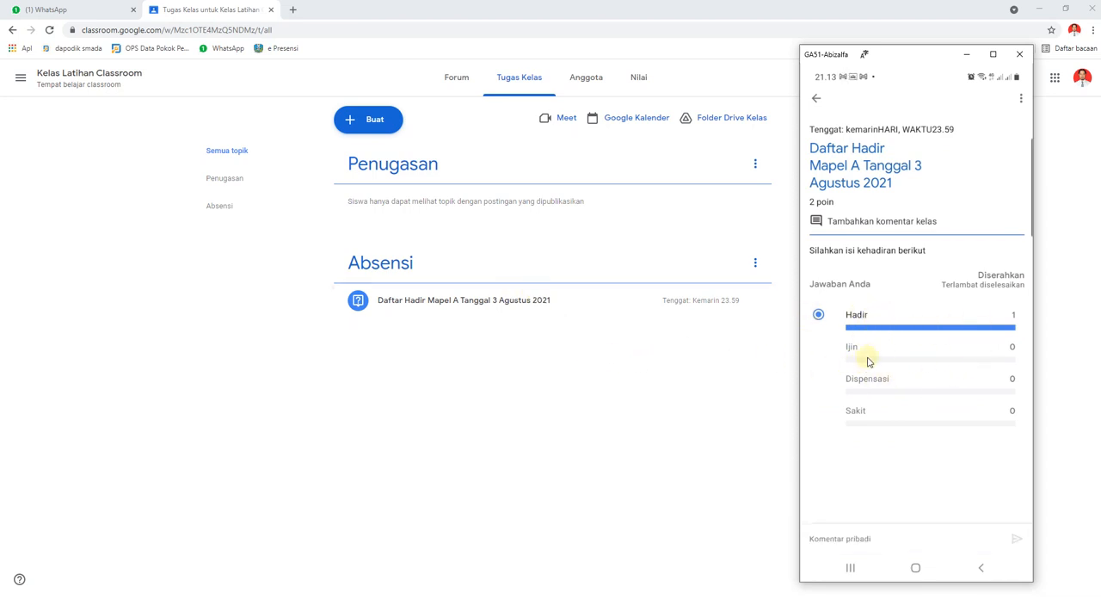
Back in the teacher's browser, open the attendance question from the class Forum and view the students who answered Hadir.
click(586, 368)
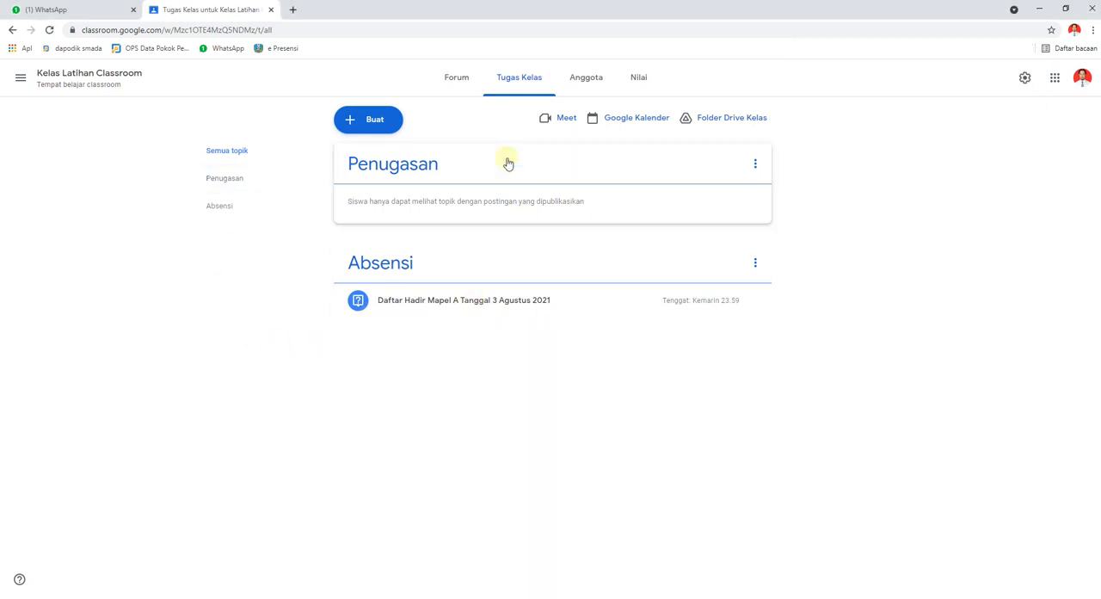
click(466, 82)
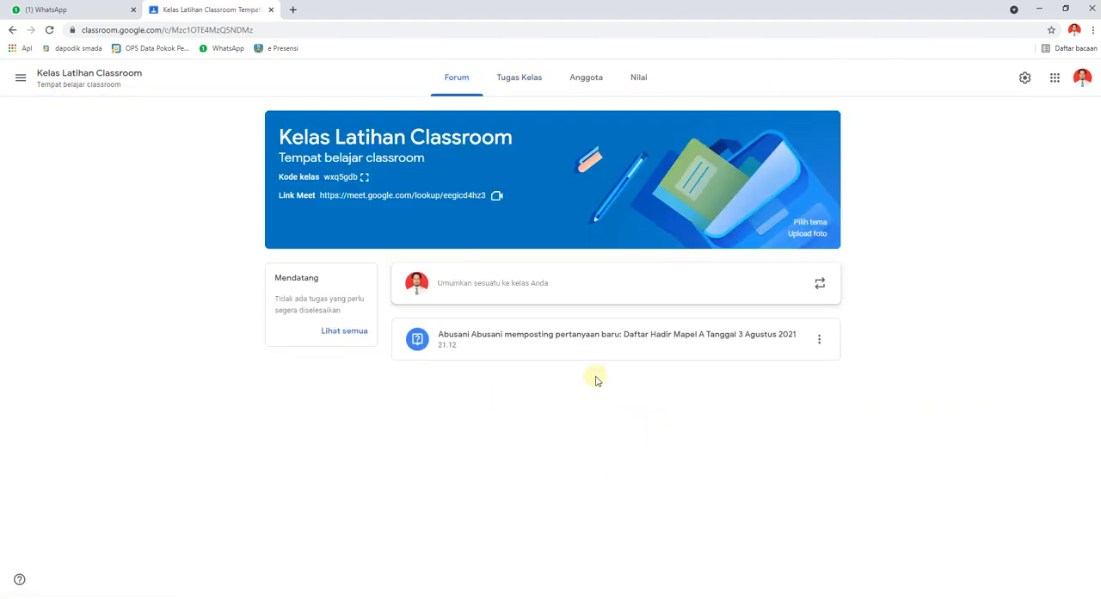
click(539, 342)
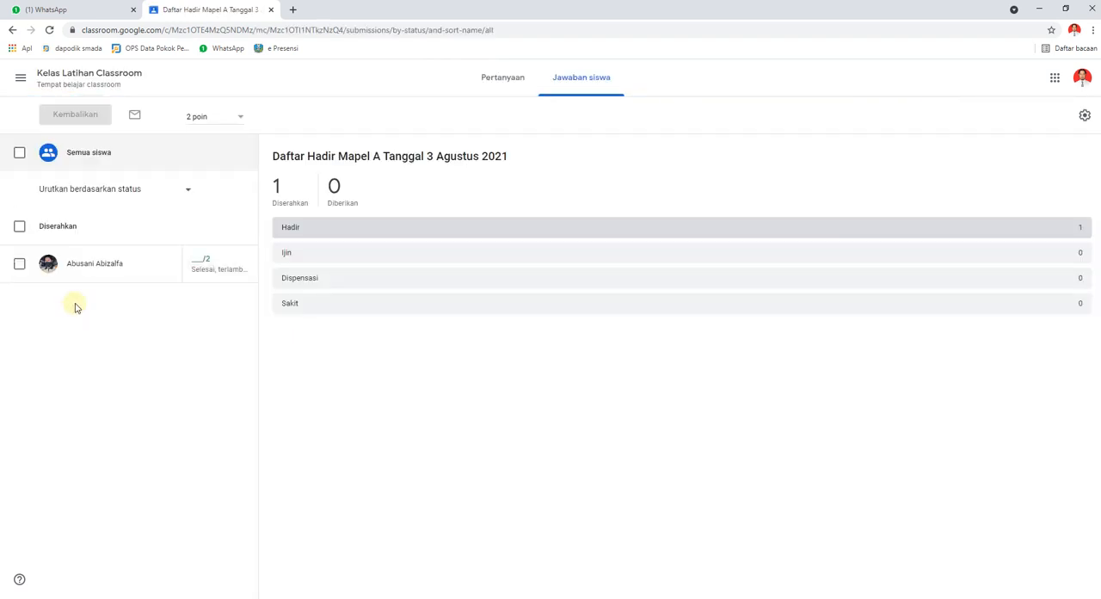
click(292, 230)
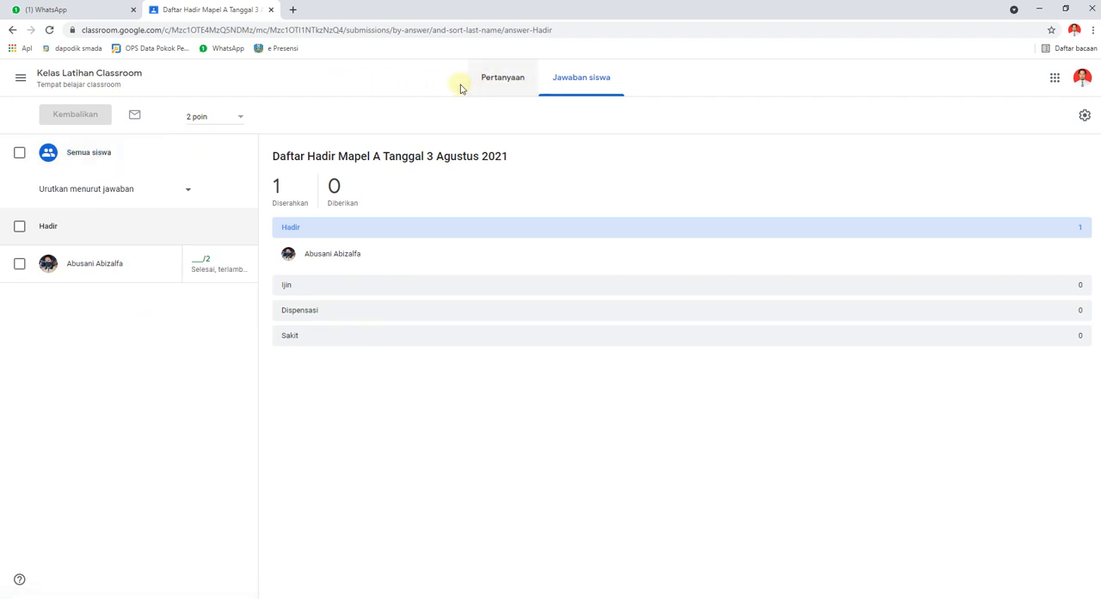
Return to the class overview and open the Tugas Kelas page of Kelas Latihan Classroom.
click(20, 80)
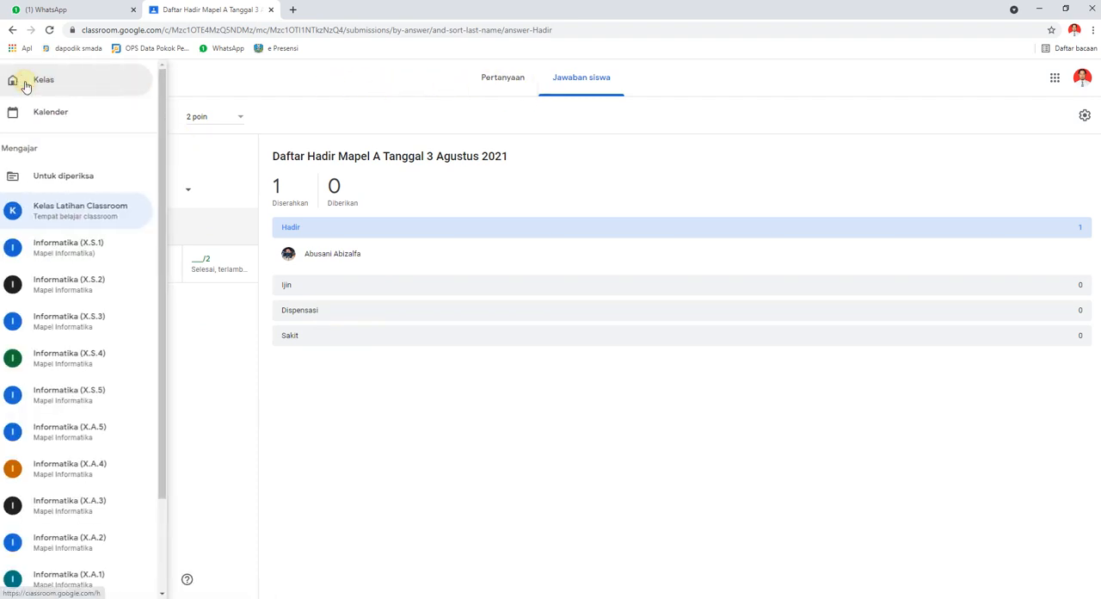
click(60, 82)
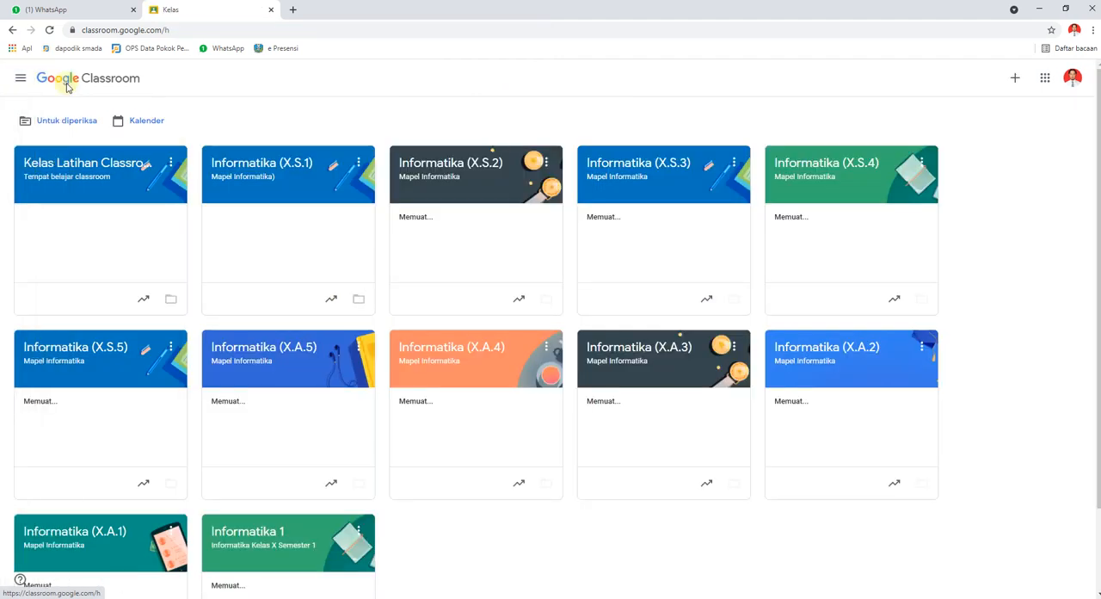
click(104, 166)
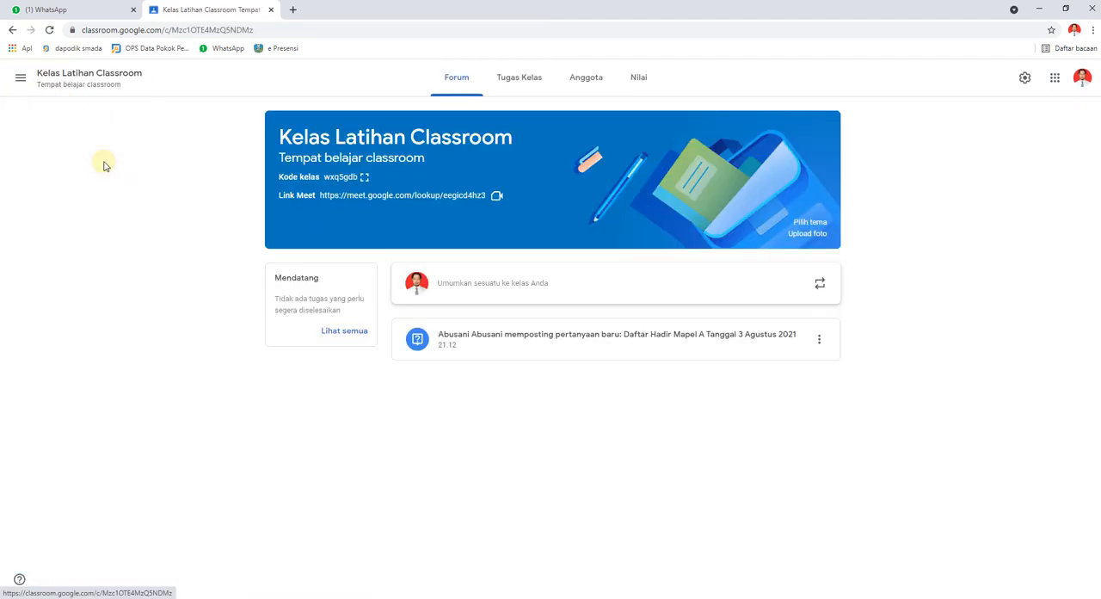
click(529, 85)
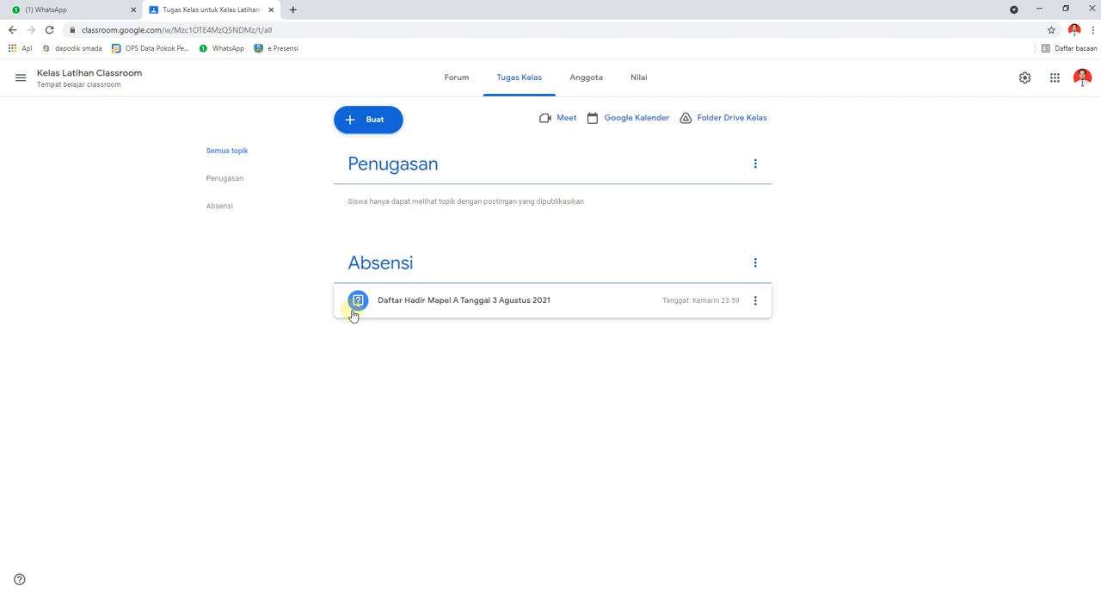
Create a Tugas assignment titled "Tugas 1" with the instructions "Silahkan kerjakan tugas 1...........".
click(375, 125)
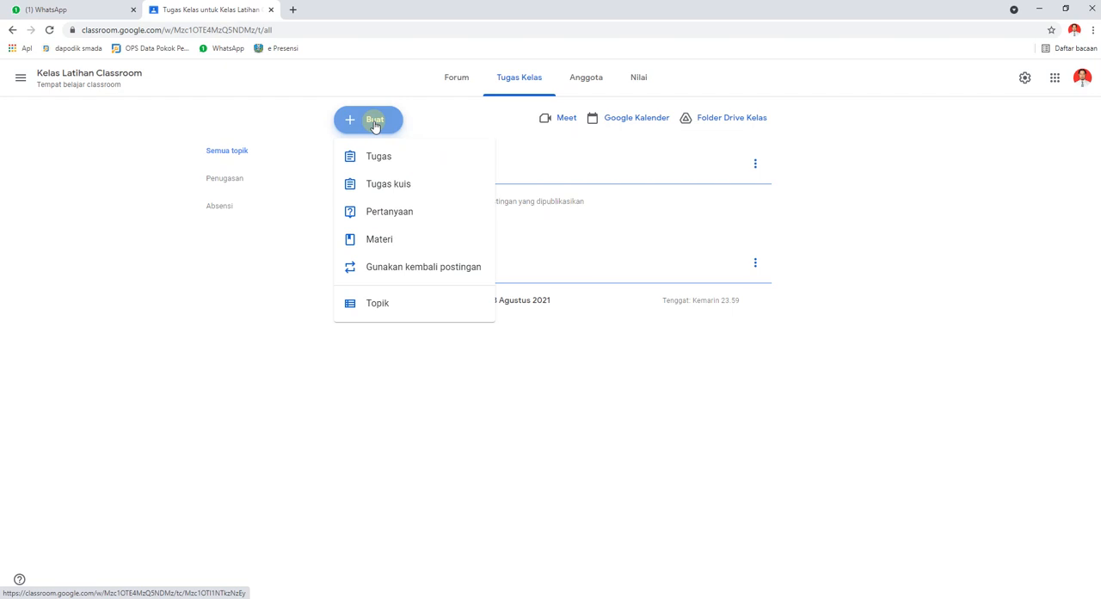
click(375, 156)
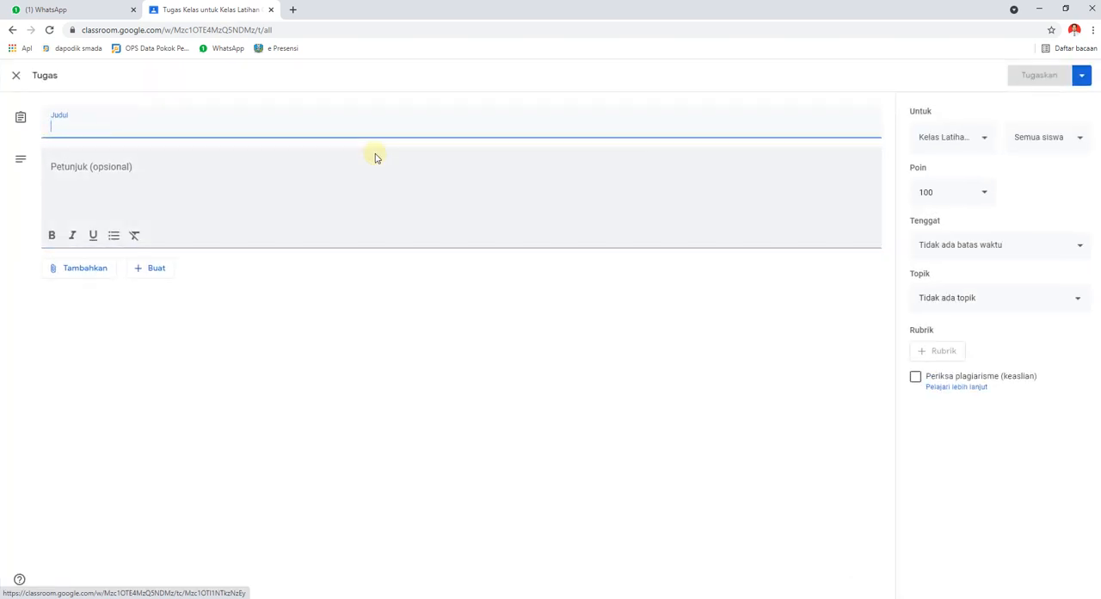
text(Tugas 1)
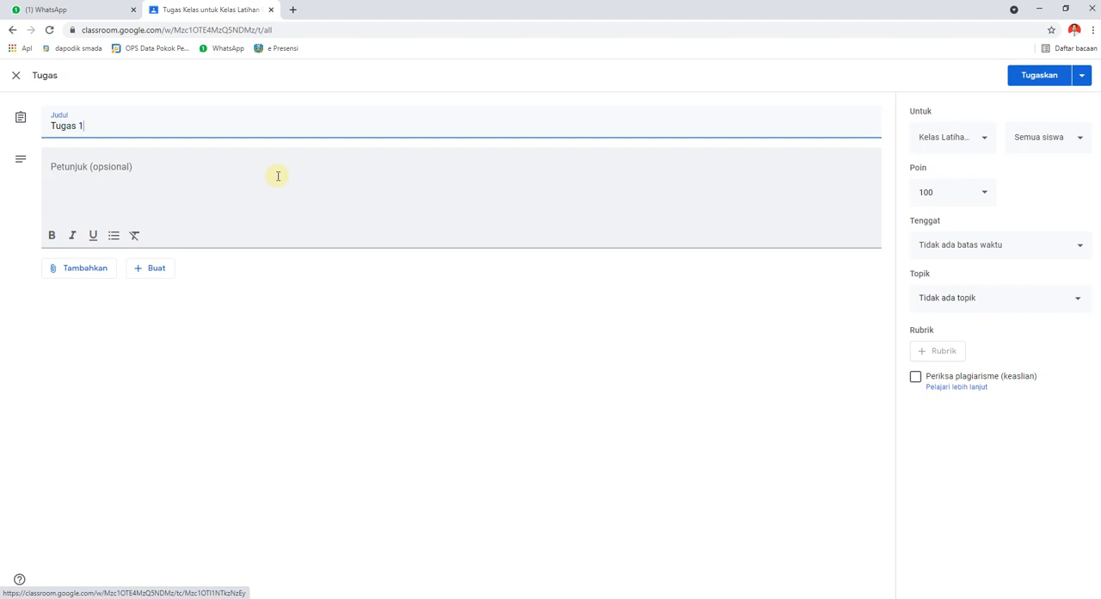
click(202, 178)
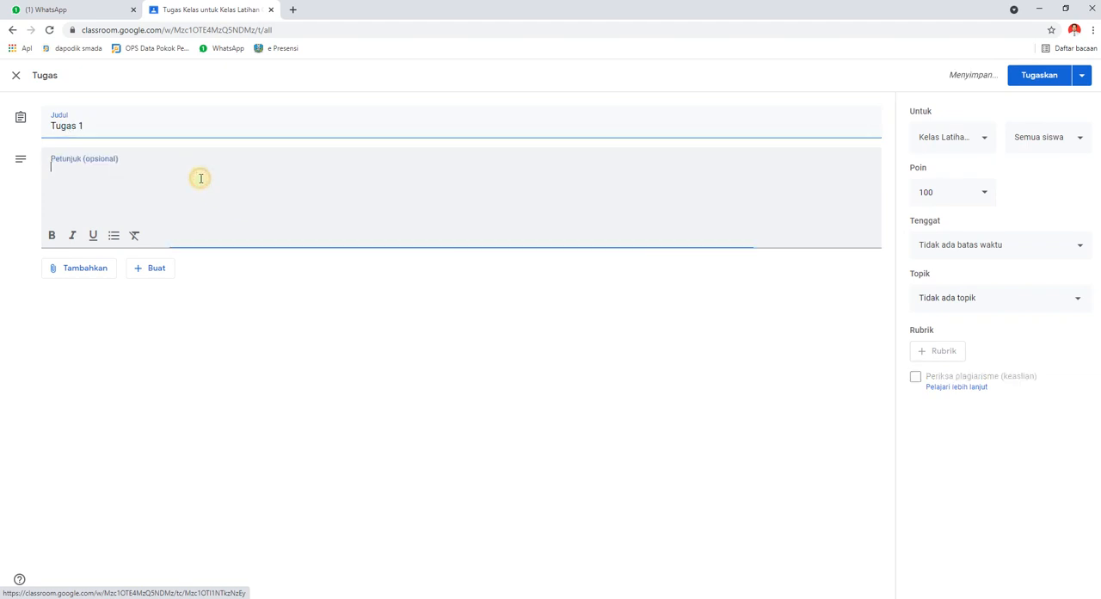
text(Silah)
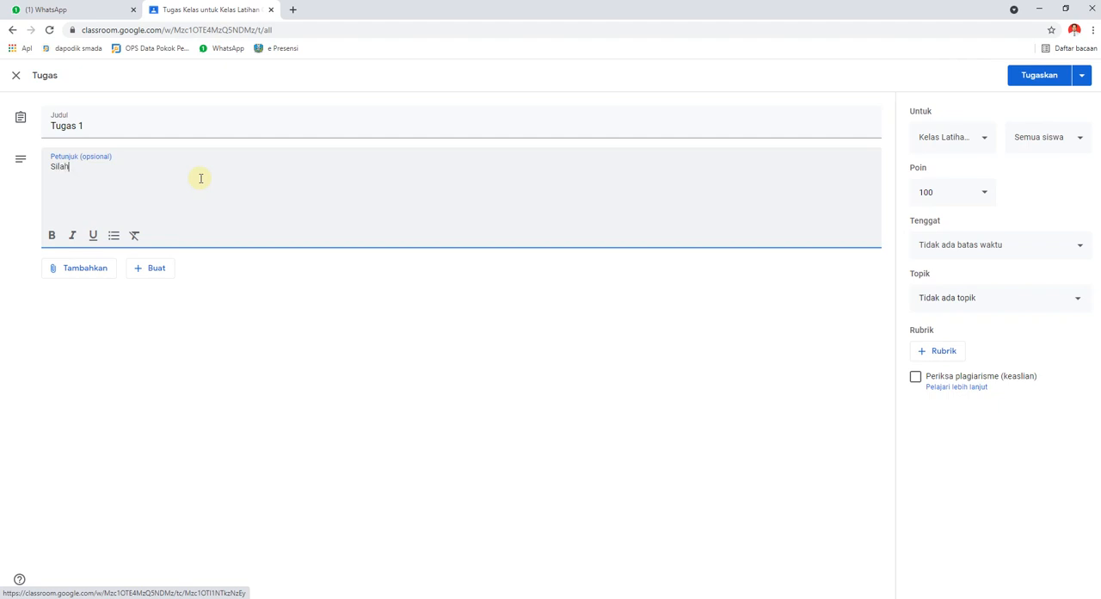
text(kan kerjakan)
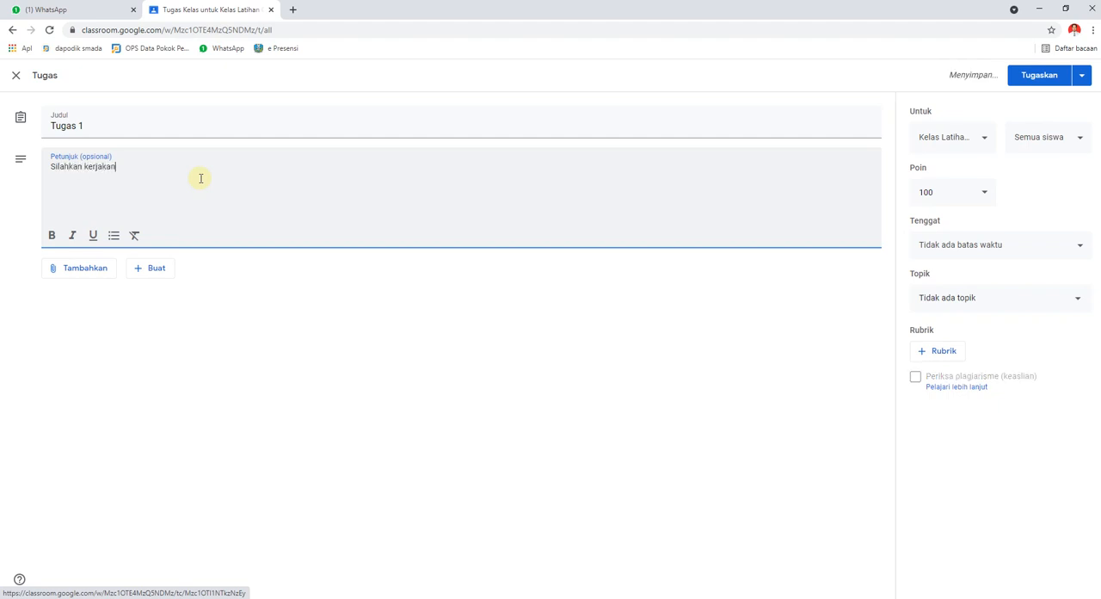
text( tugas 1)
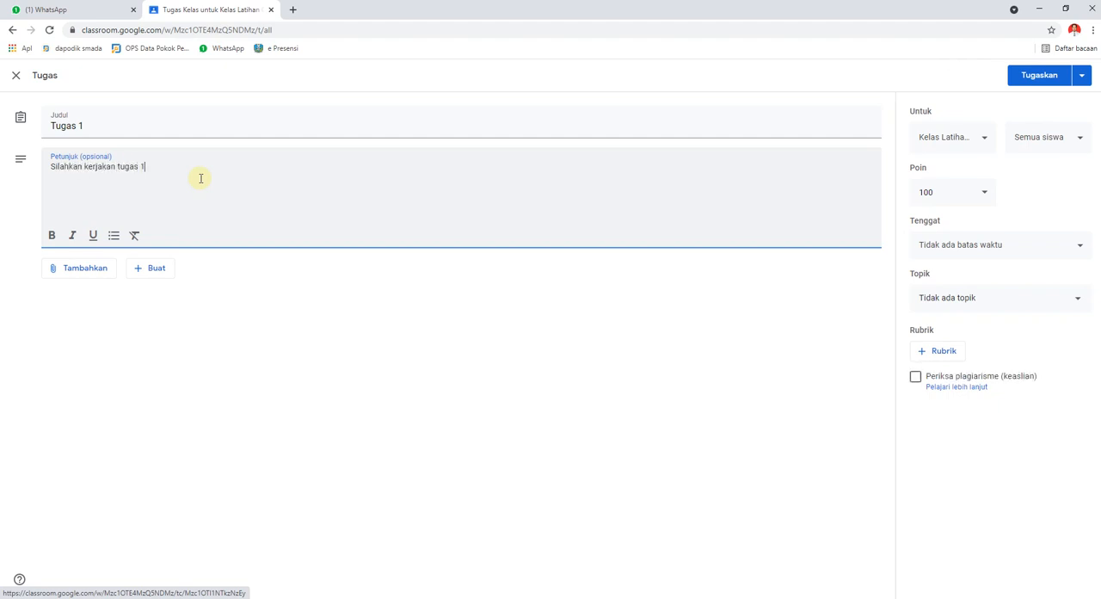
text(..........)
Attach the document Herregistrasi Siswa SMAN 2 Blitar from Drive Saya in Google Drive to the assignment.
click(78, 269)
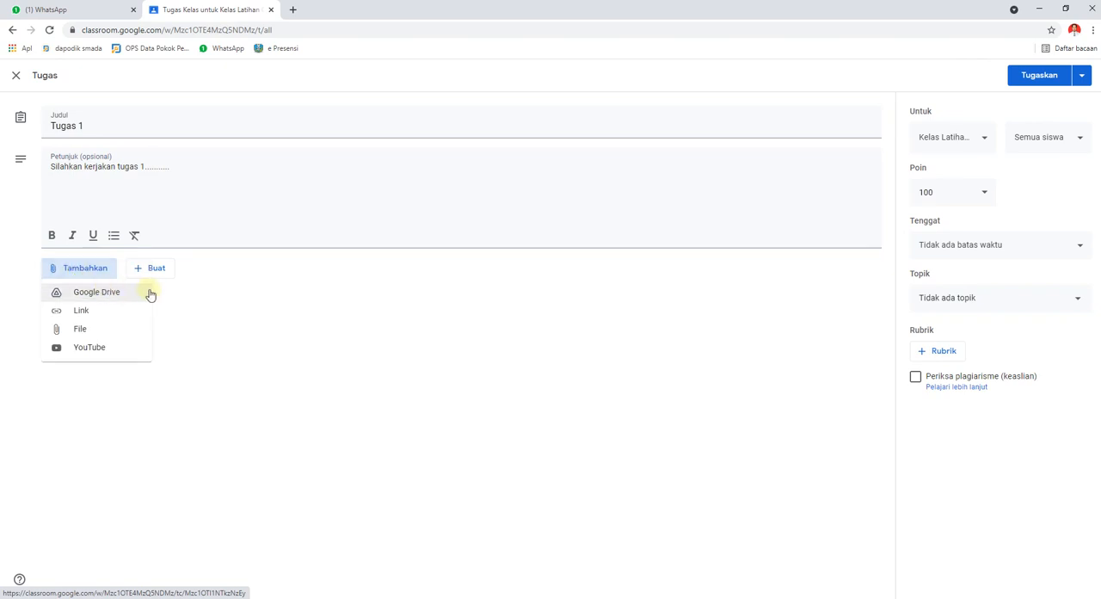
click(90, 298)
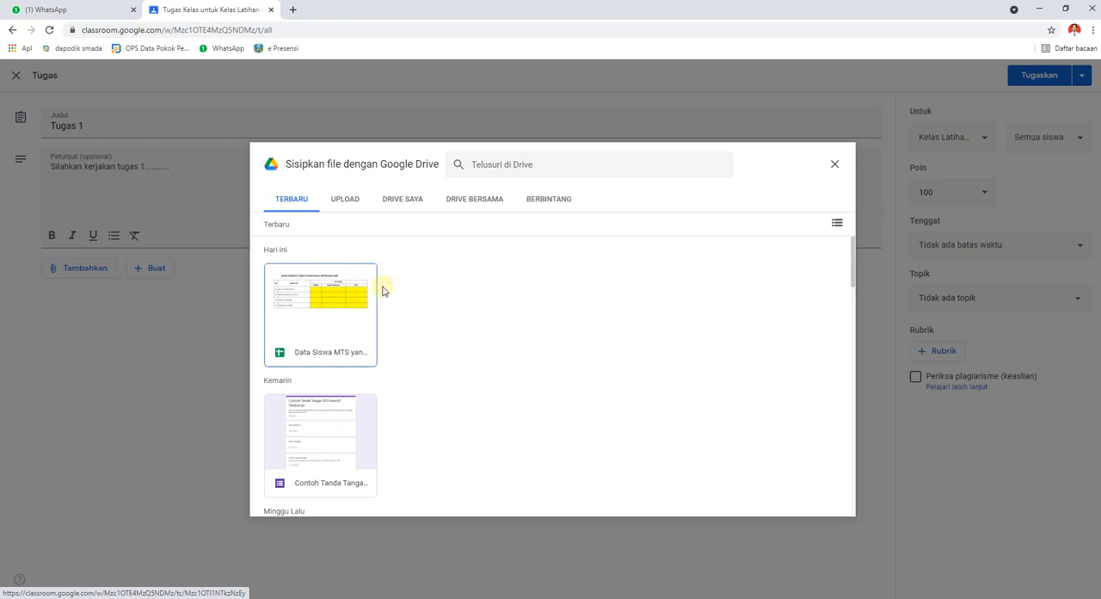
click(403, 204)
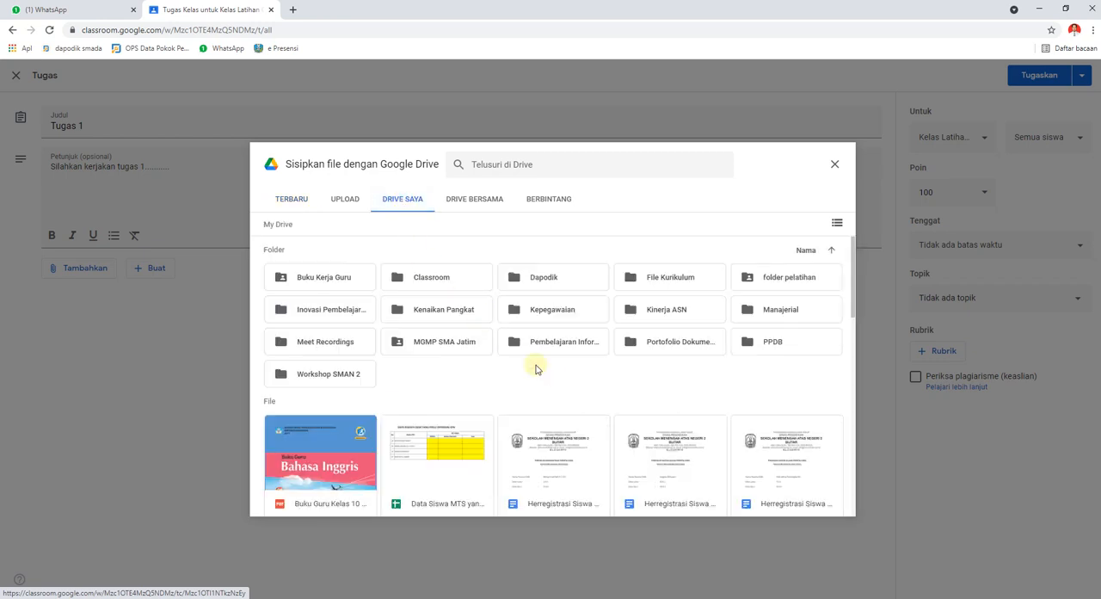
scroll(516, 471, down, 2)
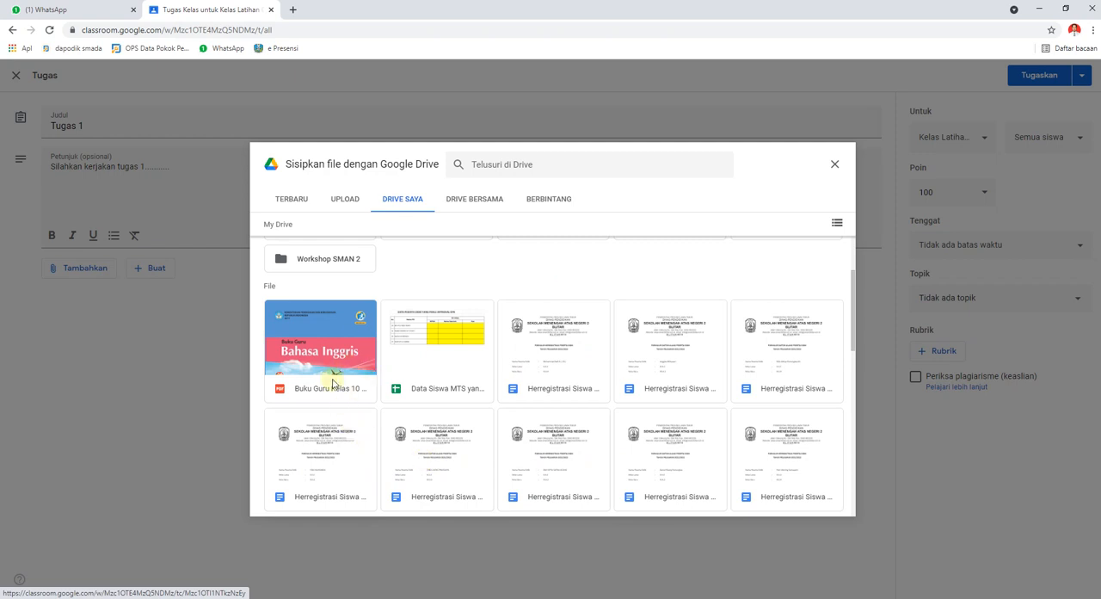
click(338, 453)
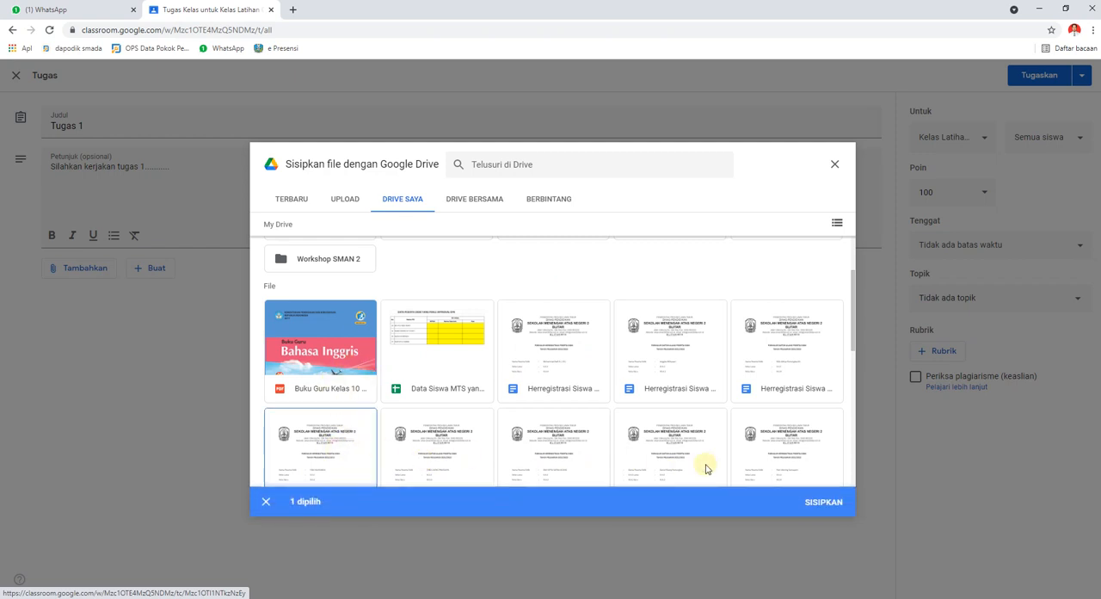
click(822, 502)
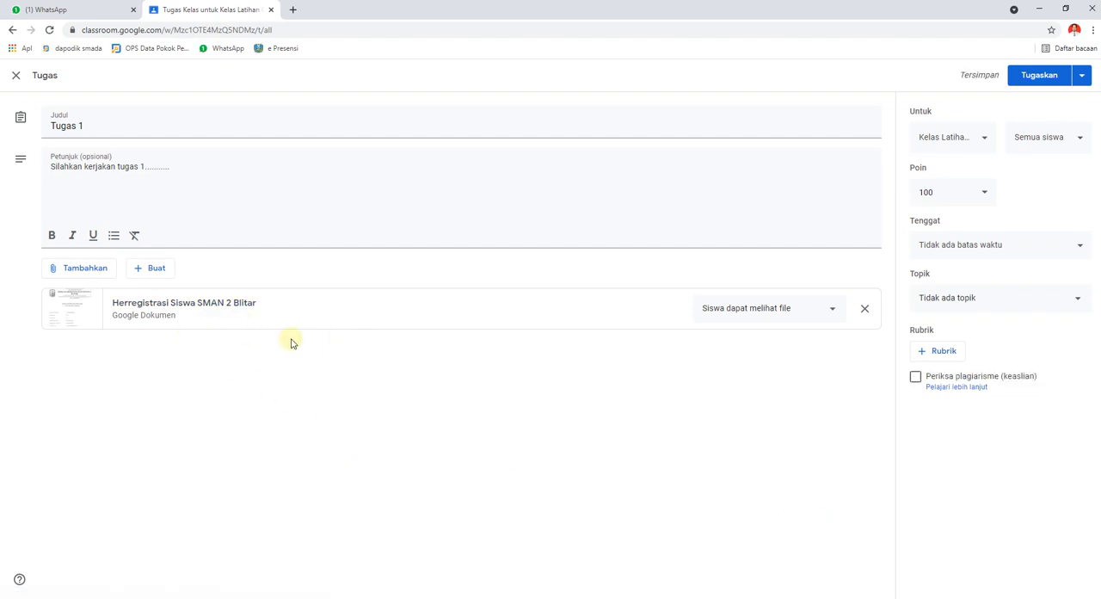
Start adding a link to the assignment, then search for "sejarah sepak bola" in a new browser tab and open the Wikipedia article.
click(88, 273)
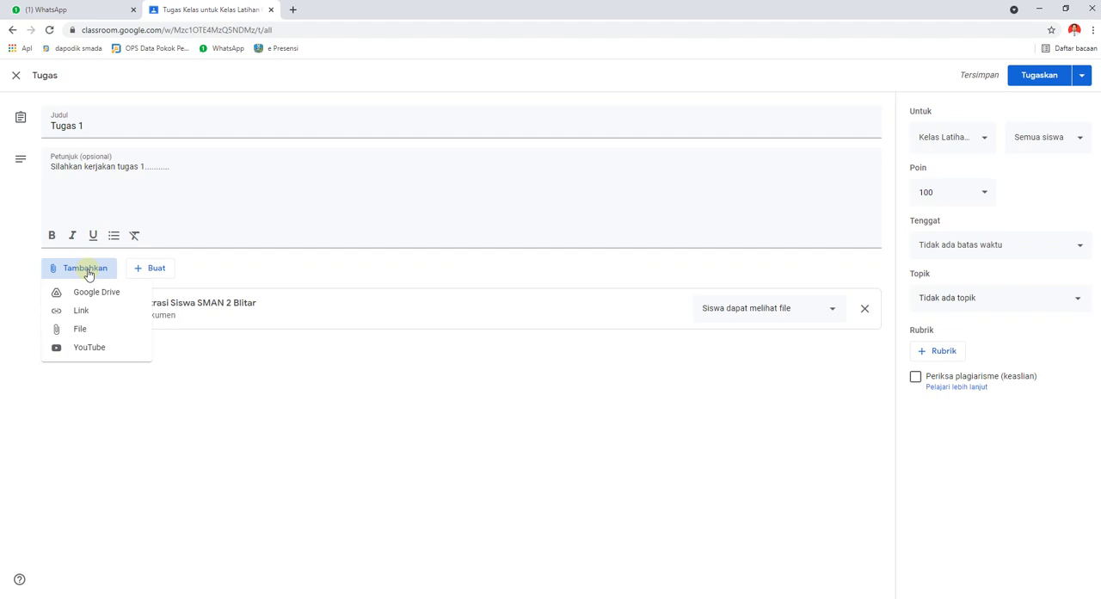
click(86, 311)
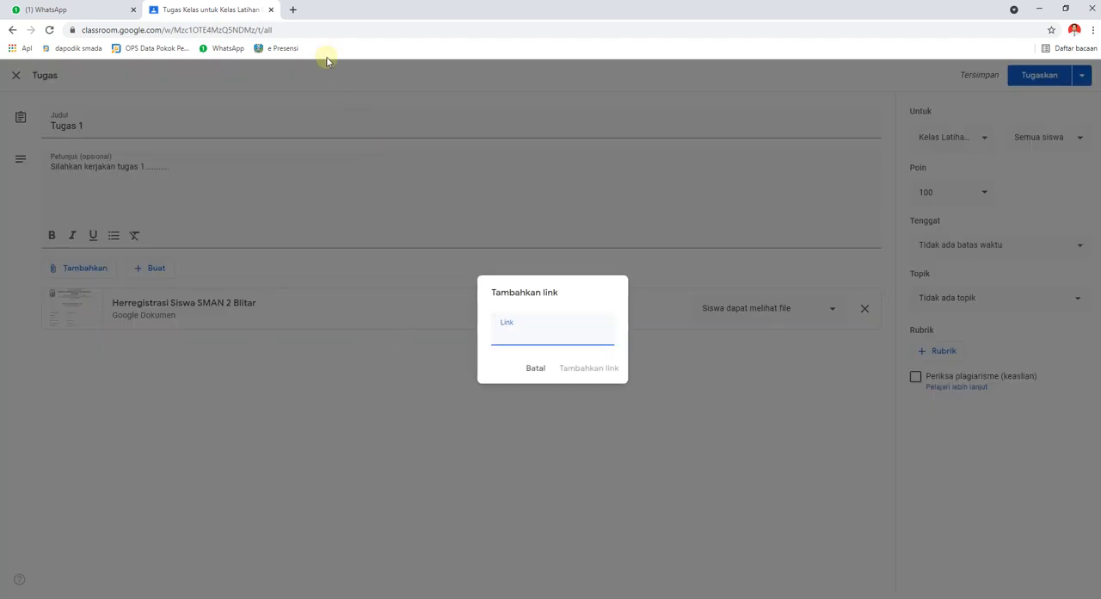
click(293, 10)
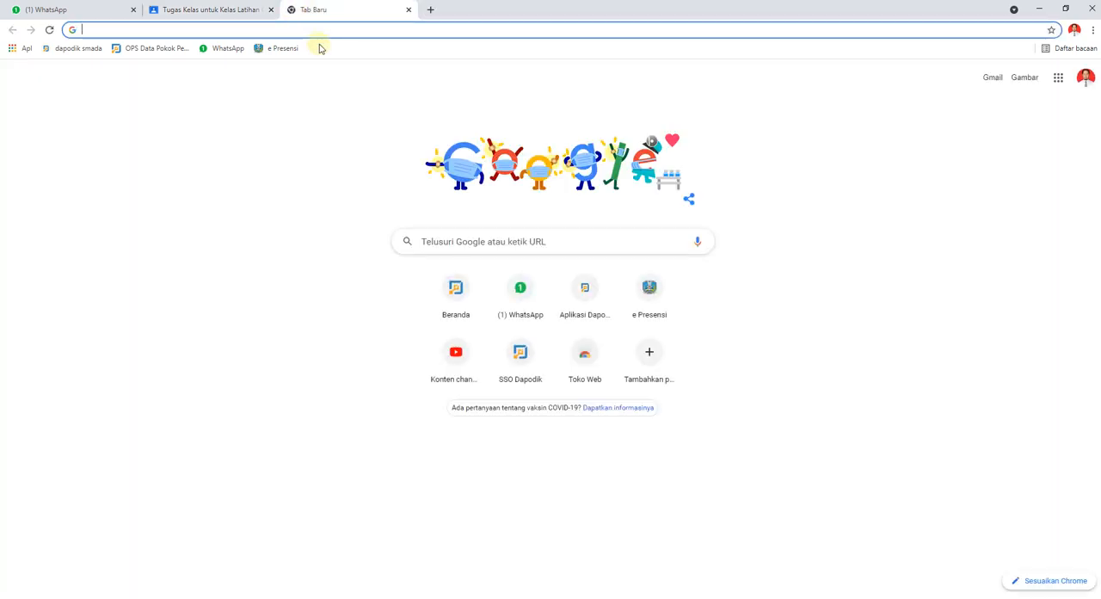
text(sejarah)
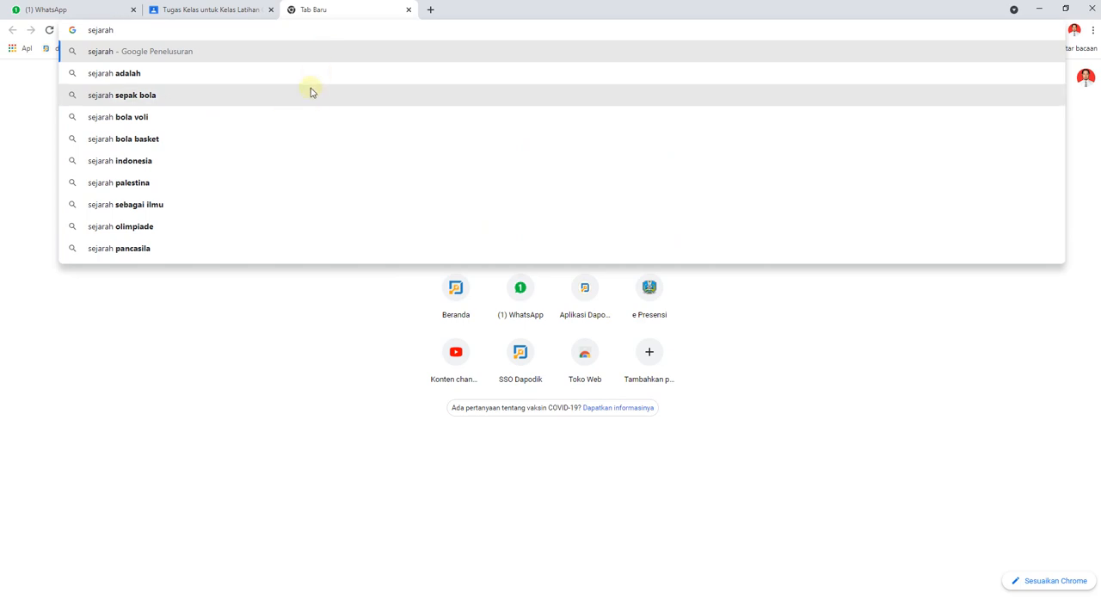
click(253, 95)
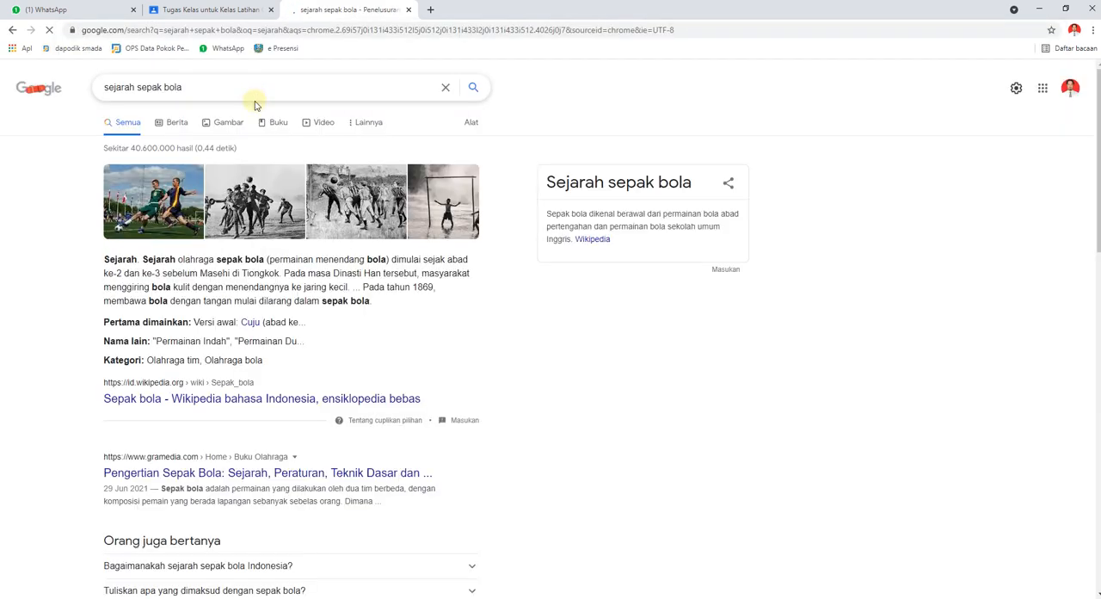
click(170, 399)
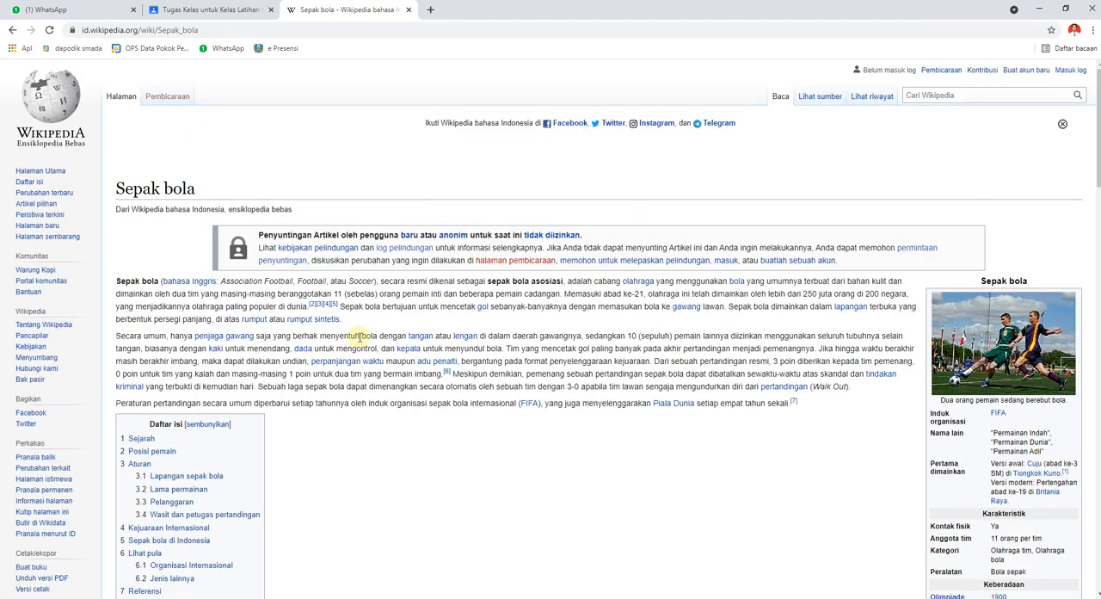
Copy the address of the Wikipedia article Sepak bola and add it as a link attachment to the Tugas 1 assignment.
click(207, 29)
key(ctrl+c)
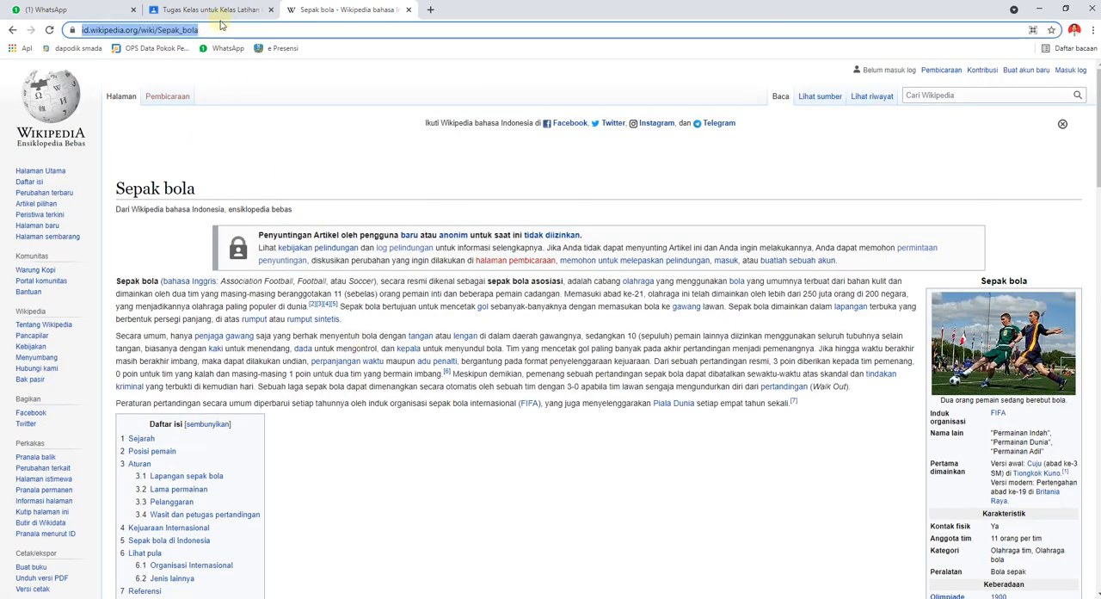
click(220, 11)
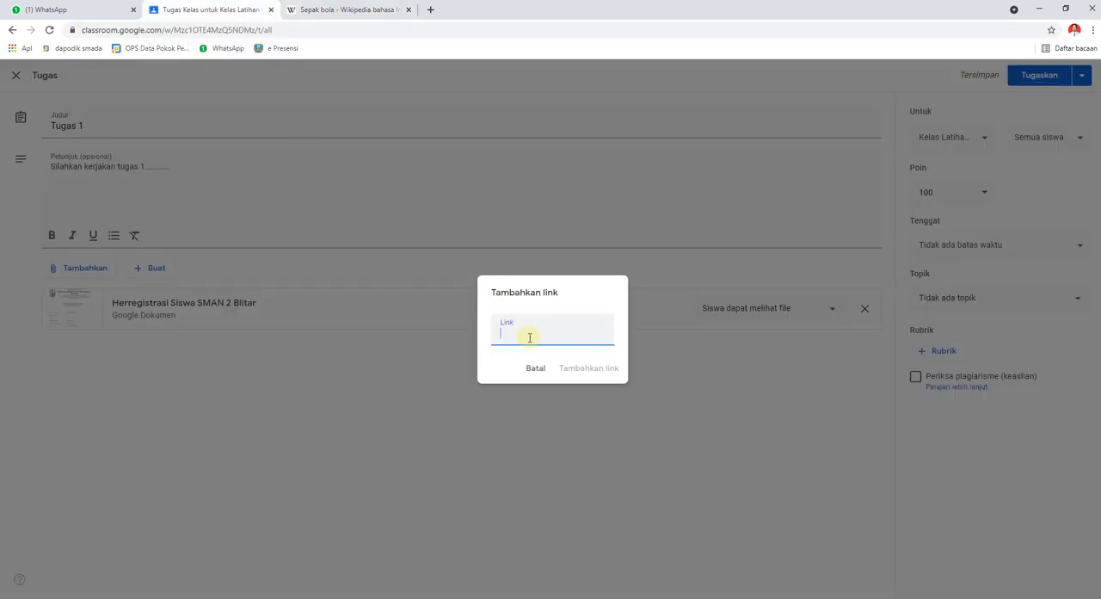
key(ctrl+v)
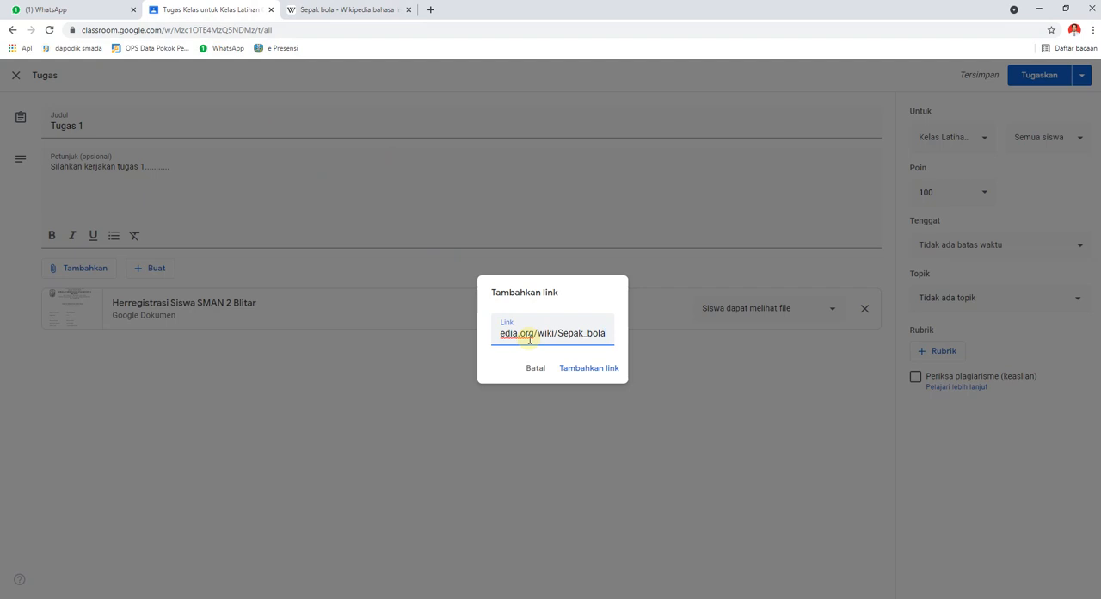
click(581, 369)
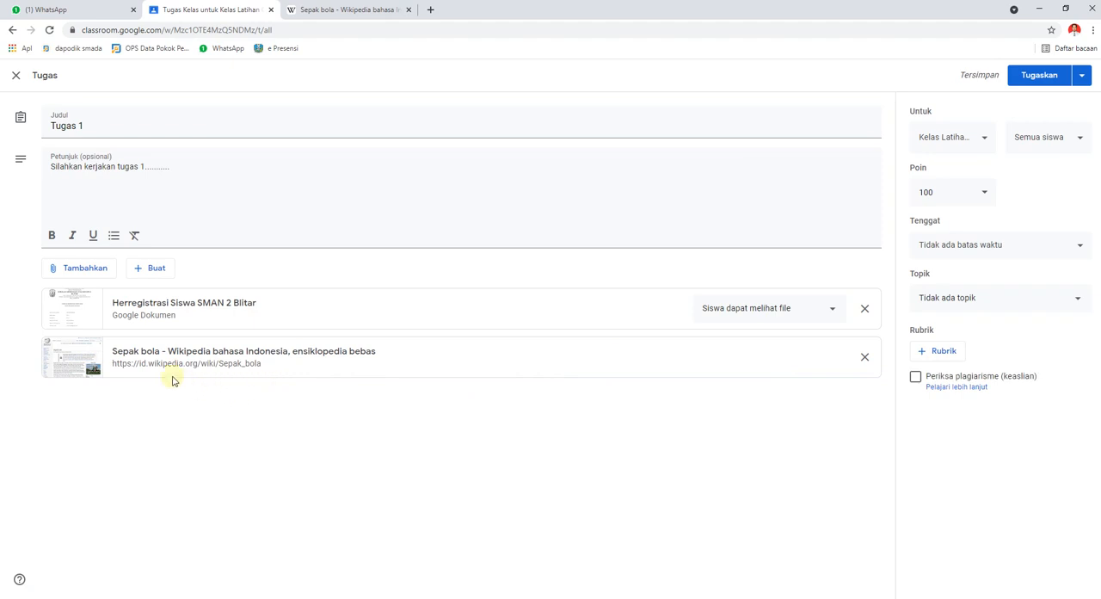
Upload the image 1.jpg from the computer's Pictures folder as a file attachment to the assignment.
click(100, 272)
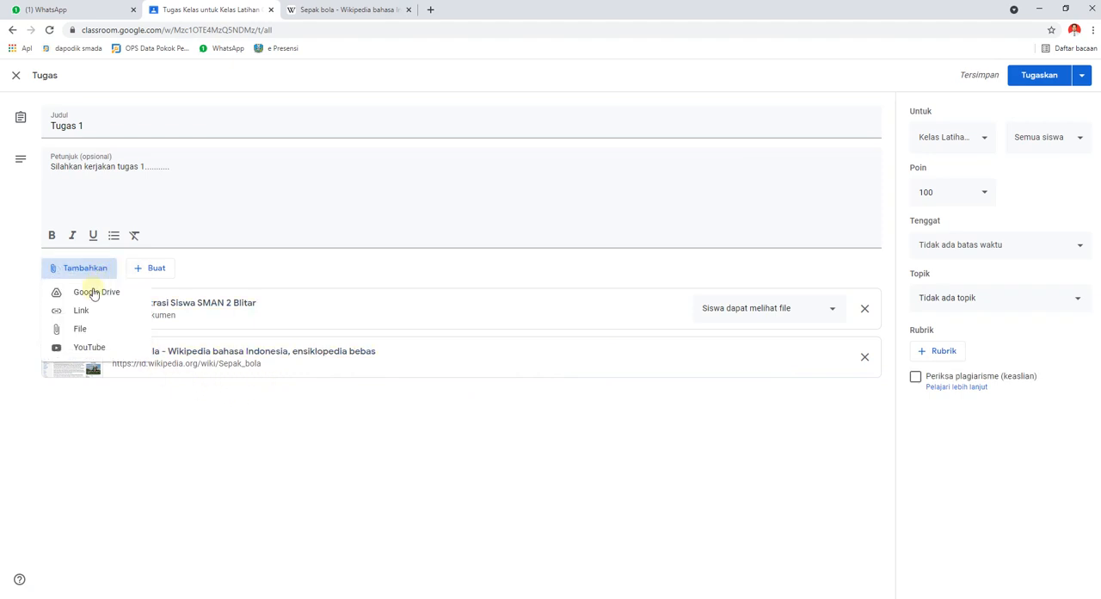
click(80, 330)
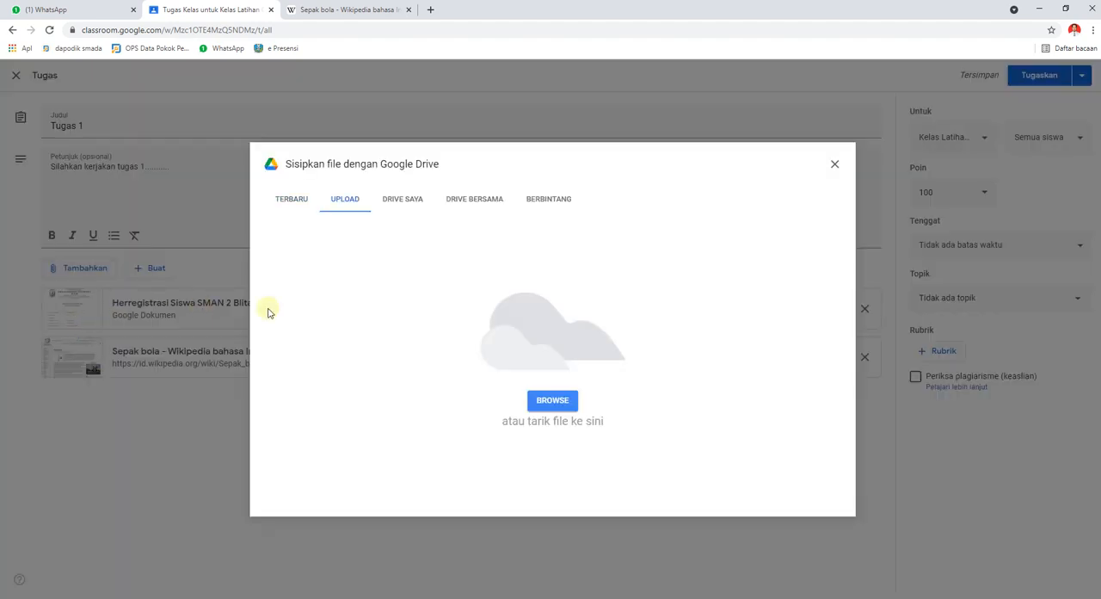
click(170, 598)
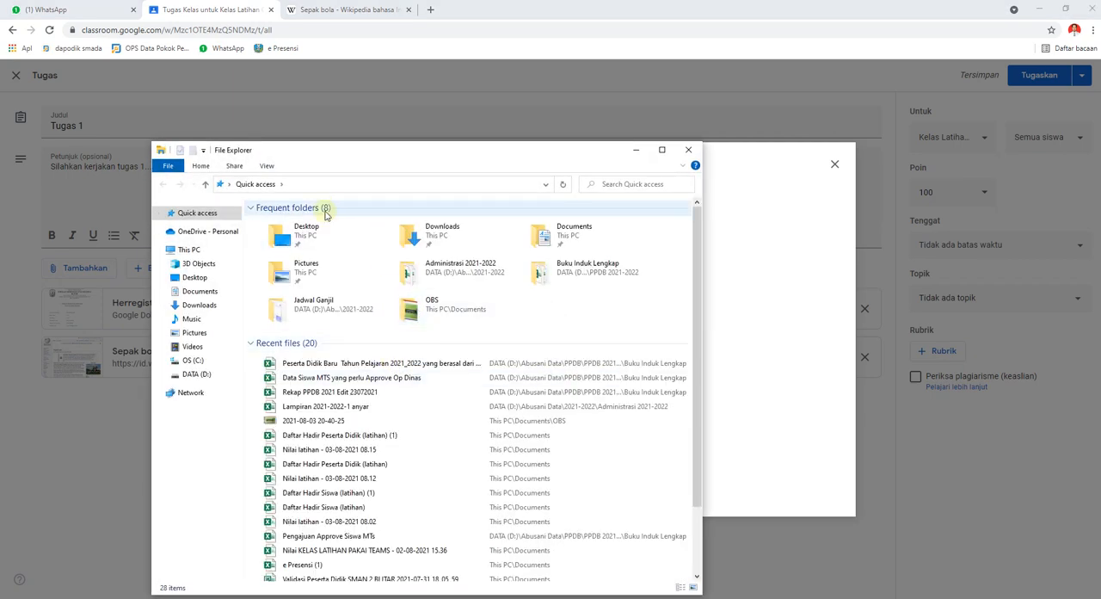
click(195, 333)
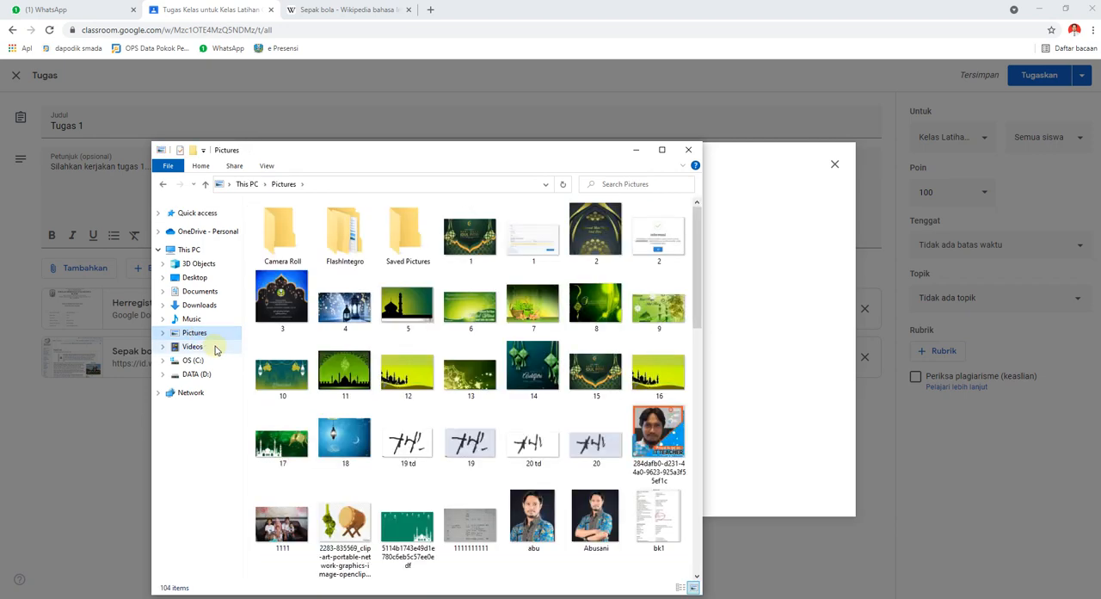
drag(519, 153, 252, 278)
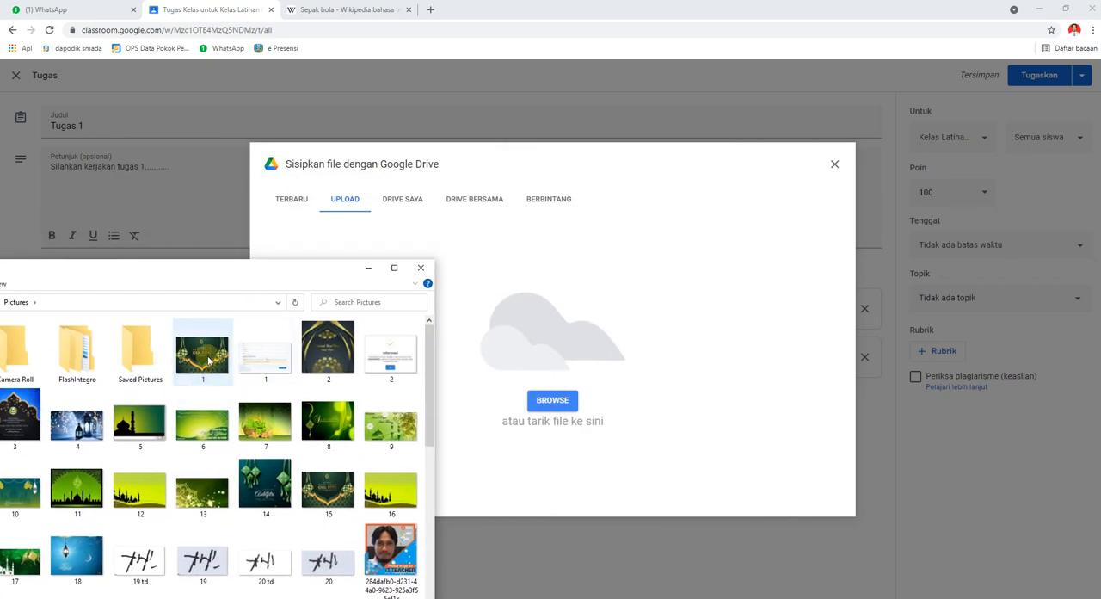
drag(199, 362, 586, 354)
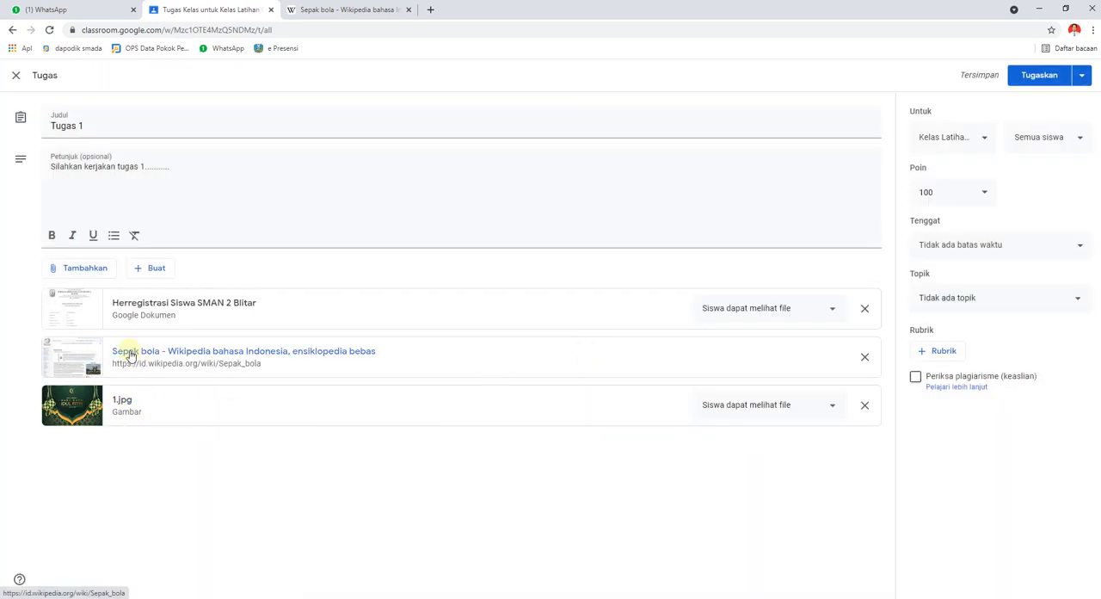
Start adding a YouTube video, then search YouTube for "reaksi kimia" in a new browser tab and open the video PERSAMAAN REAKSI KIMIA.
click(93, 270)
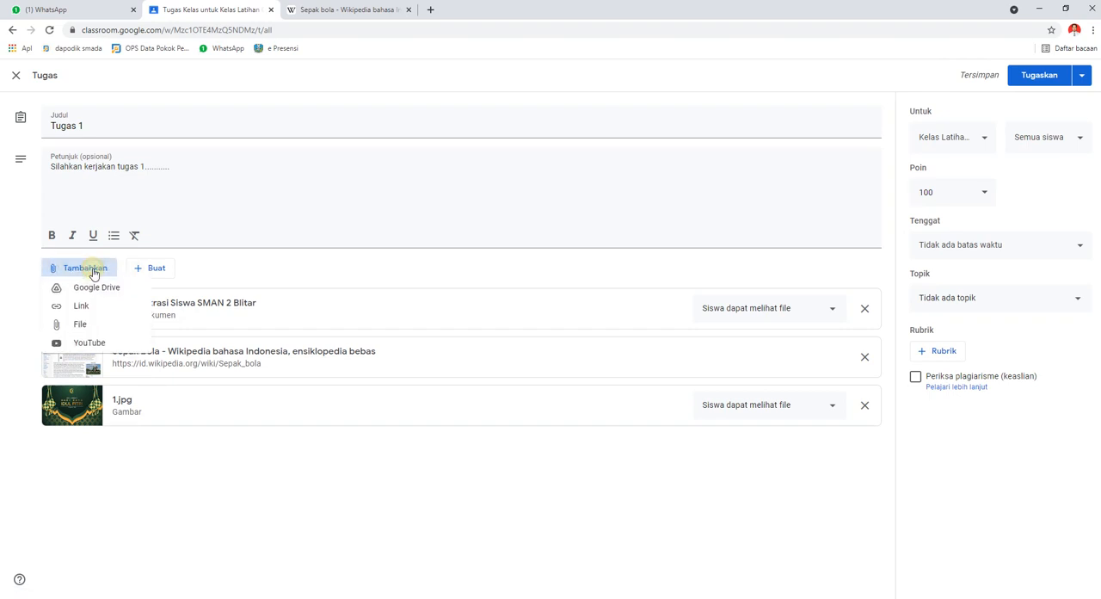
click(91, 347)
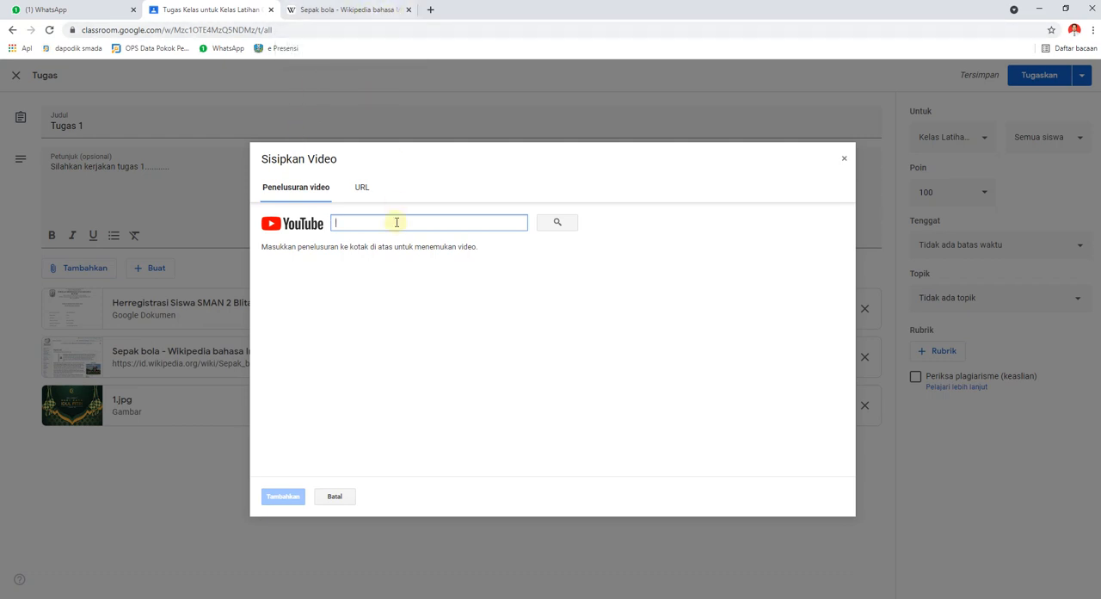
click(431, 12)
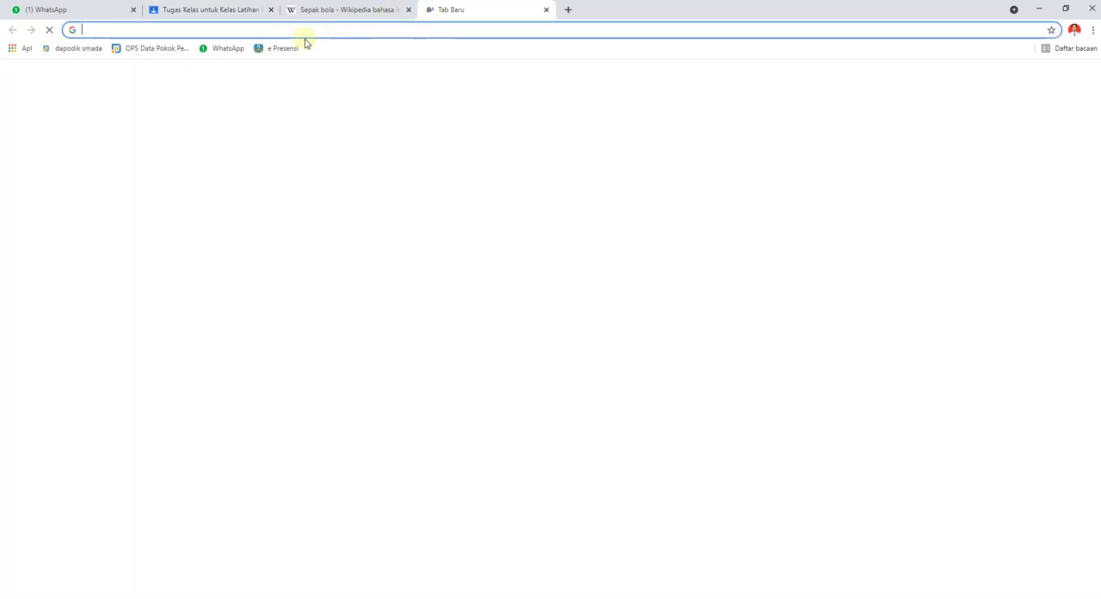
text(youtube.com)
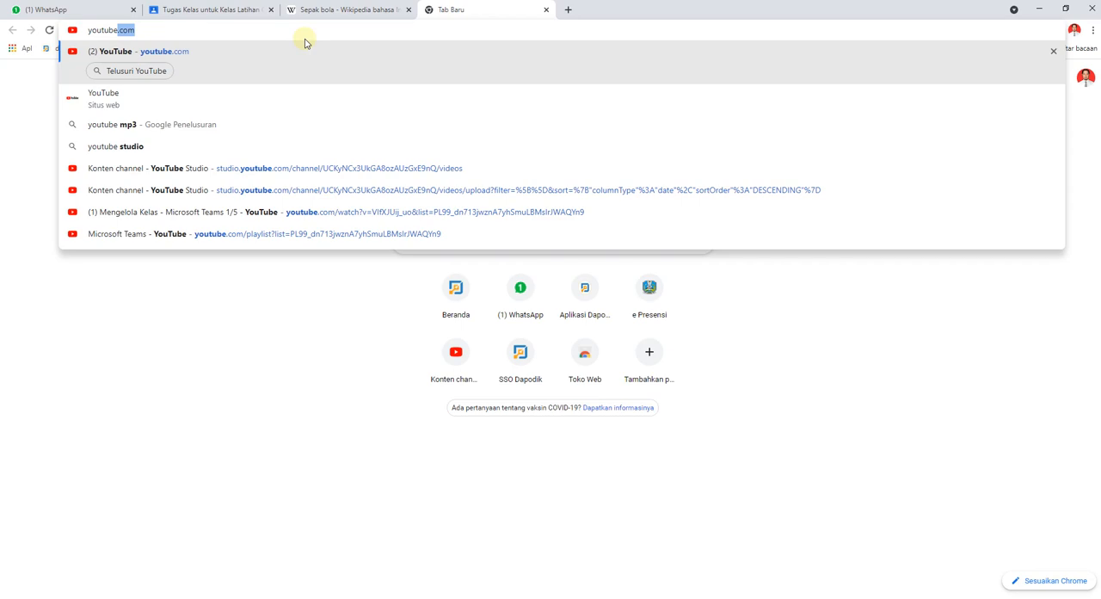
key(Return)
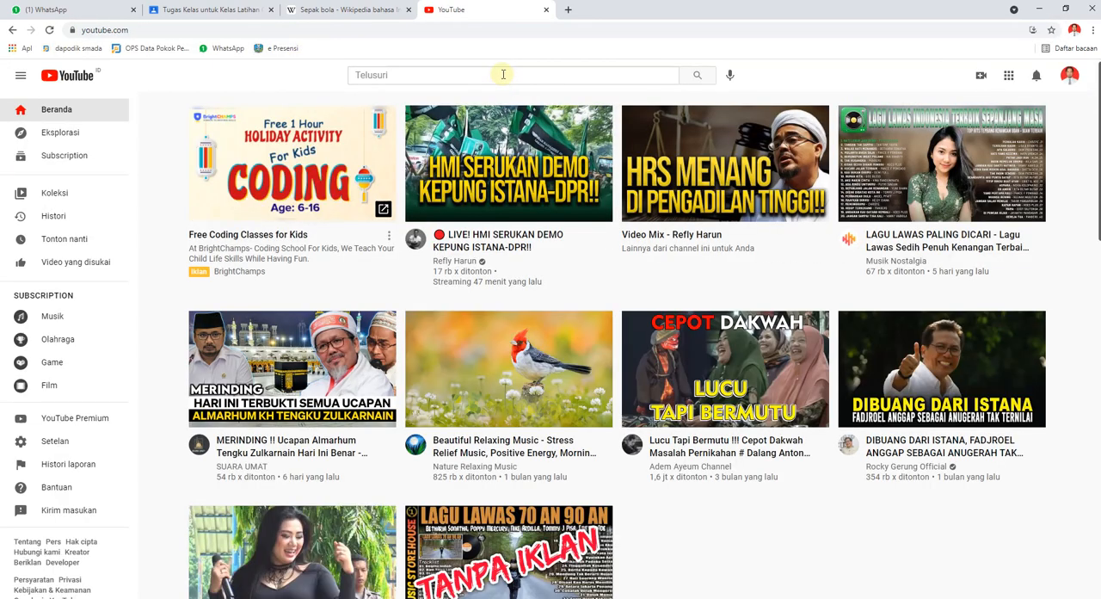
text(re)
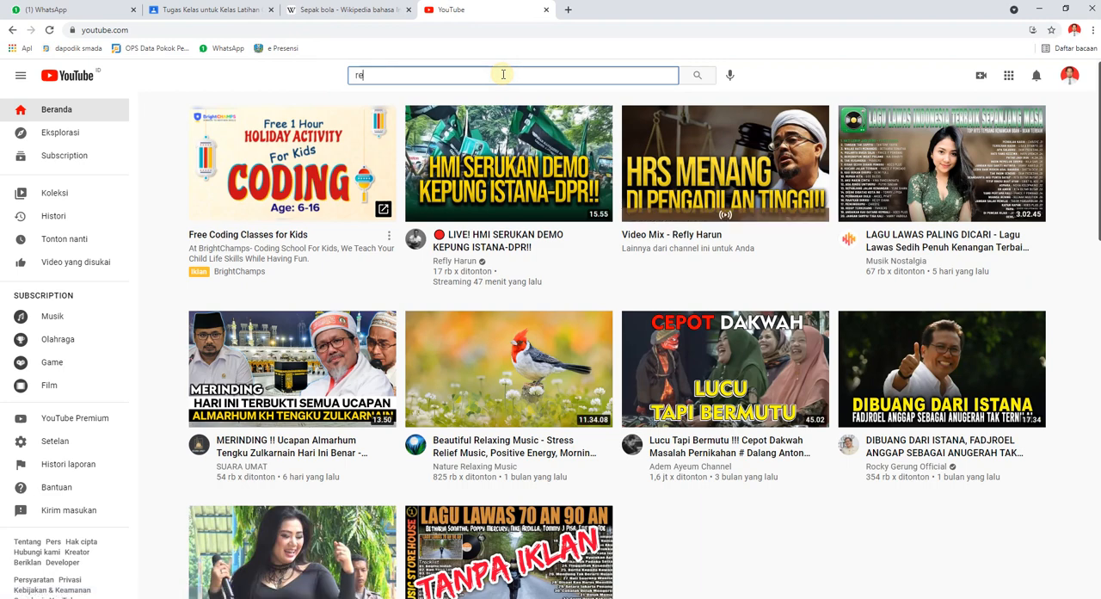
text(aksi kimia)
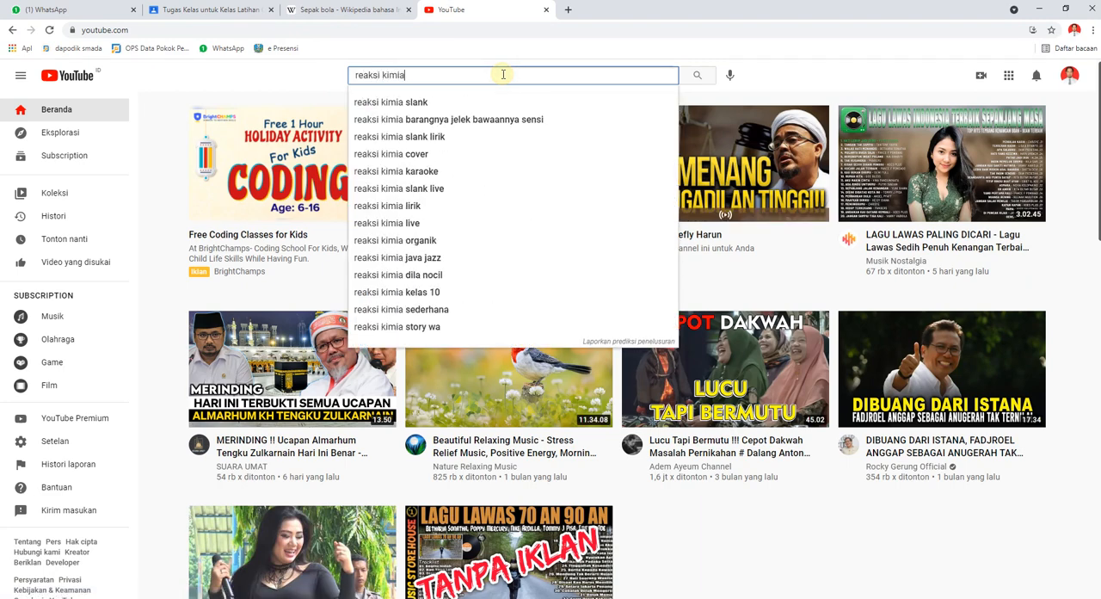
key(Return)
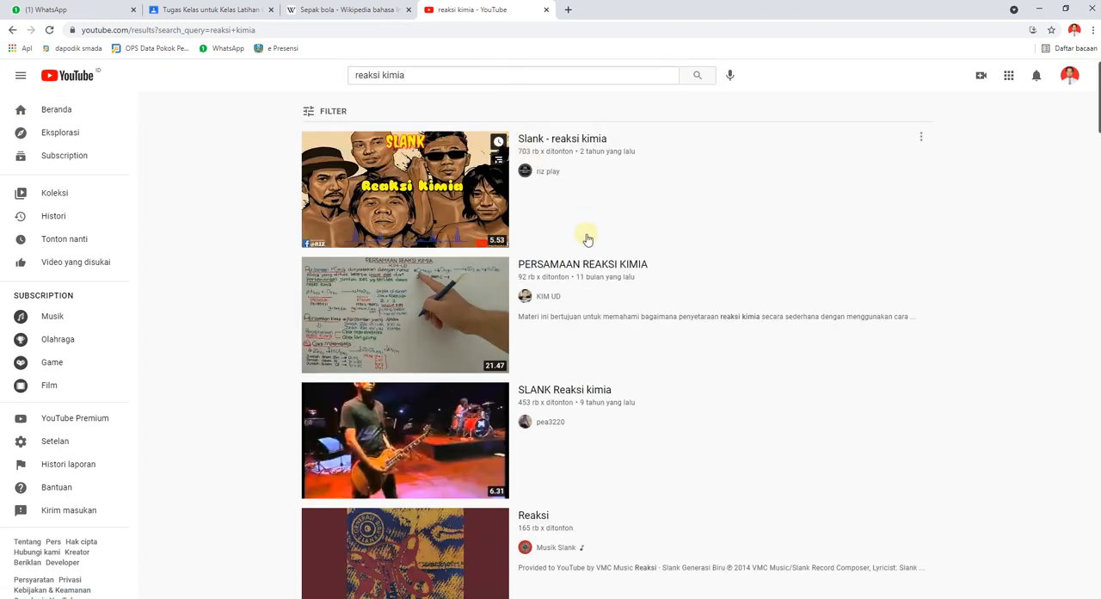
click(590, 269)
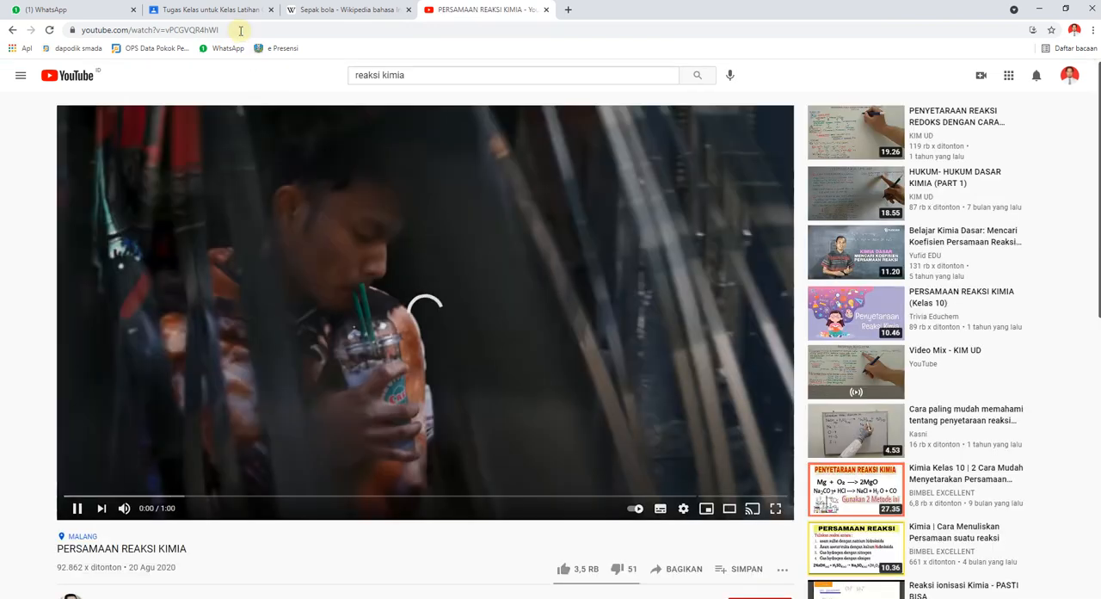
Copy the address of the video PERSAMAAN REAKSI KIMIA, pause playback, and attach the video to the assignment in Google Classroom.
click(239, 30)
key(ctrl+c)
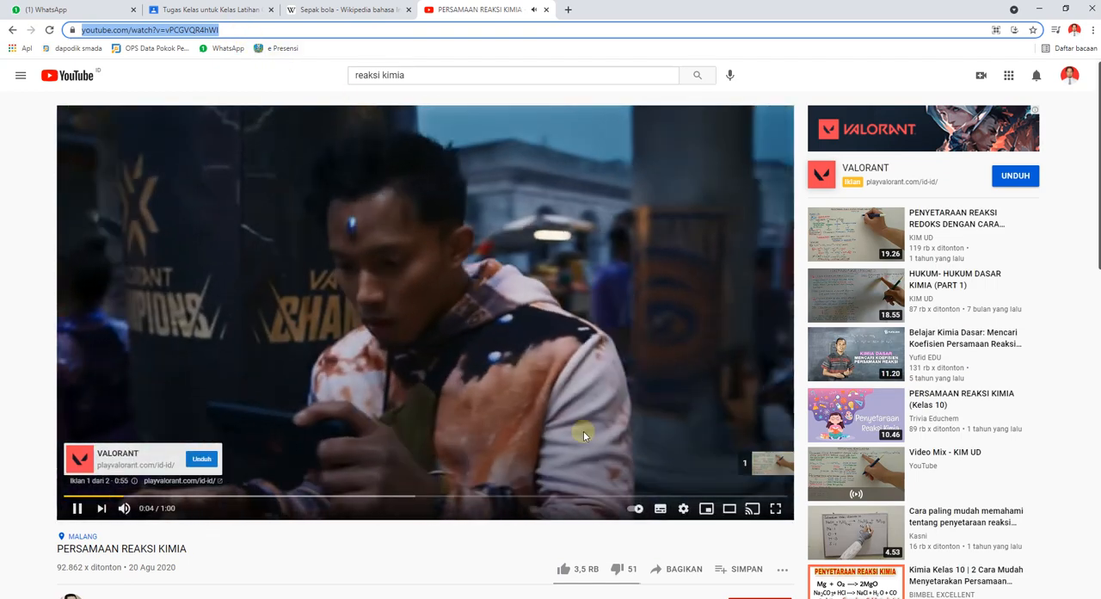
click(74, 513)
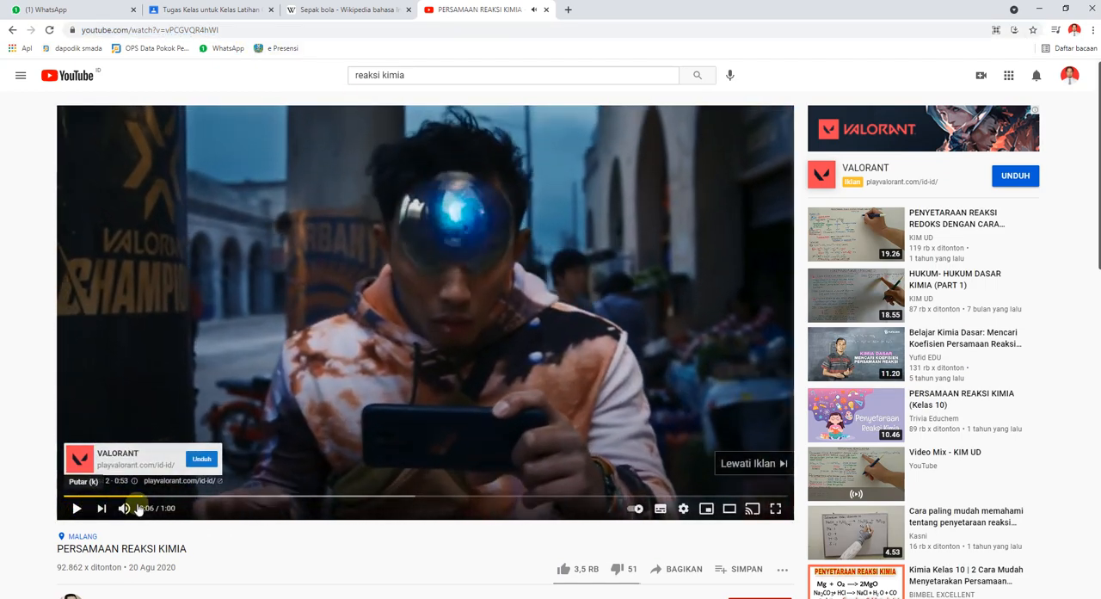
click(213, 12)
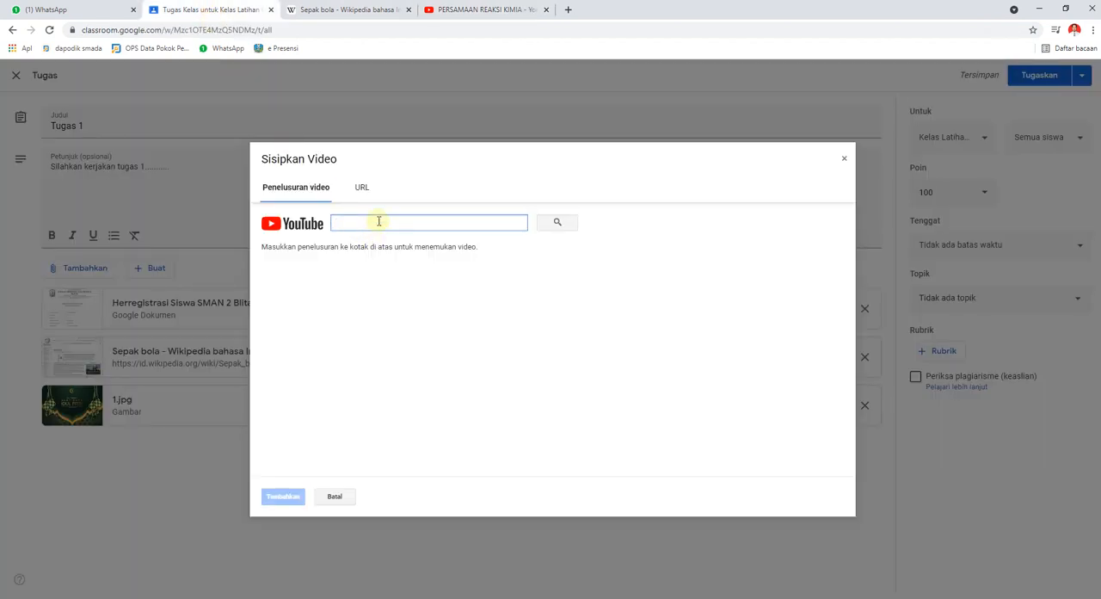
key(ctrl+v)
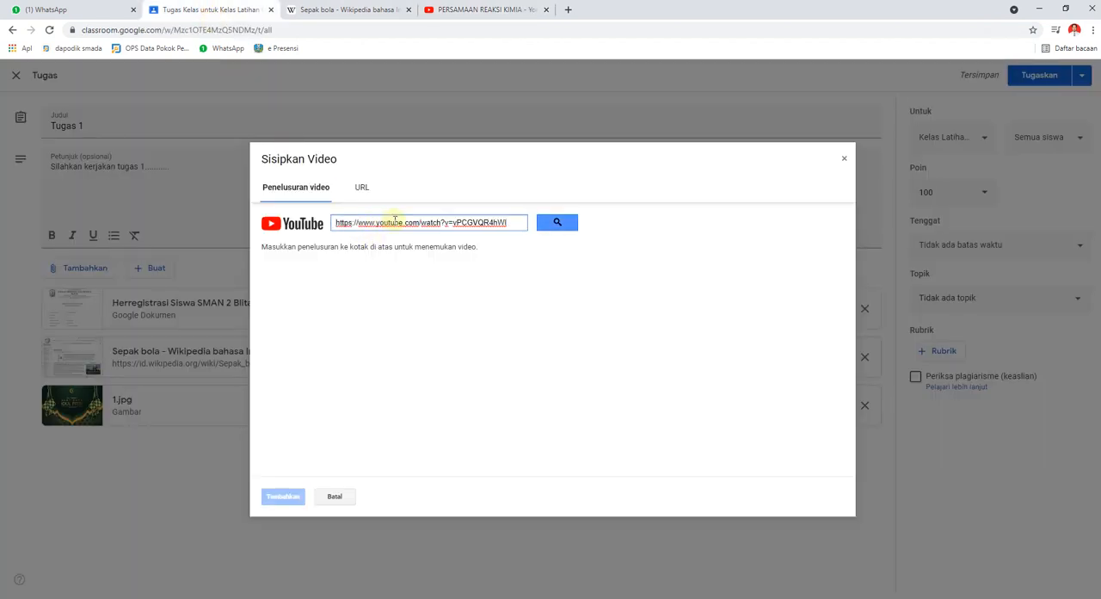
click(556, 225)
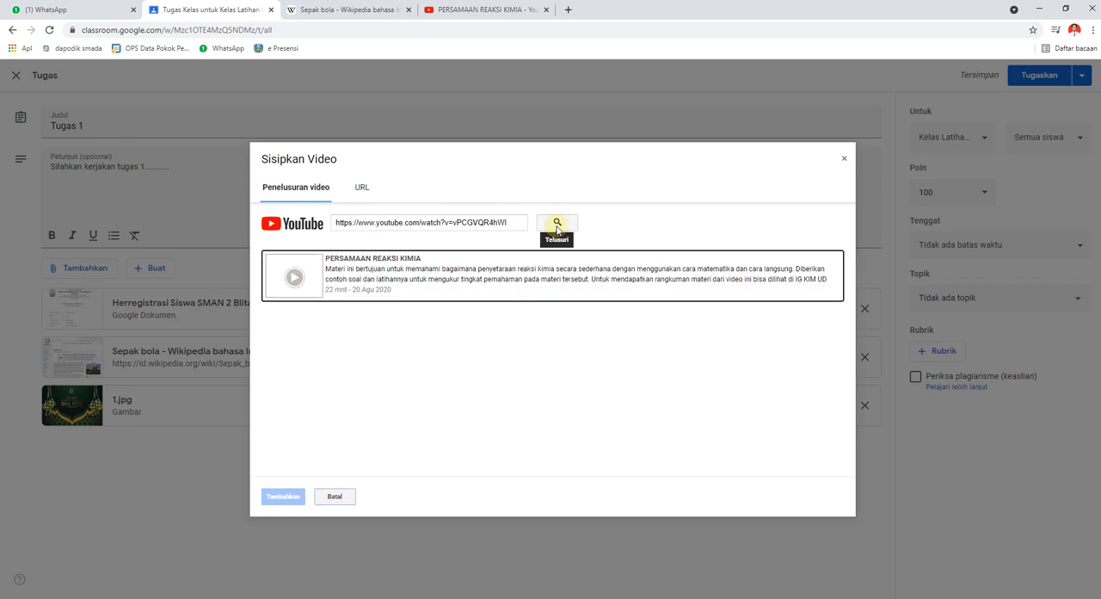
click(424, 273)
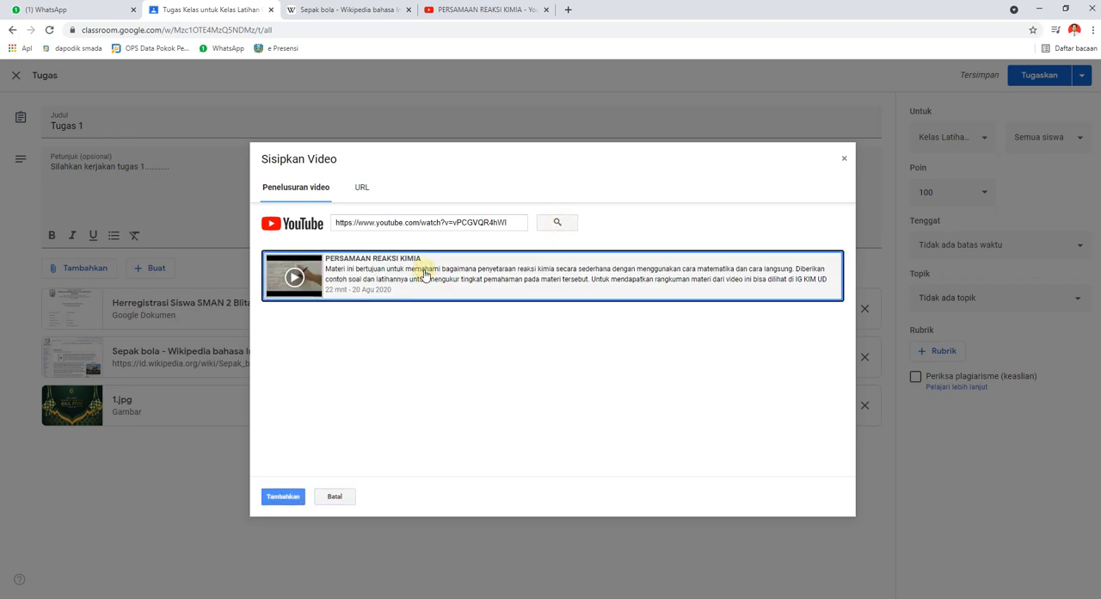
click(284, 496)
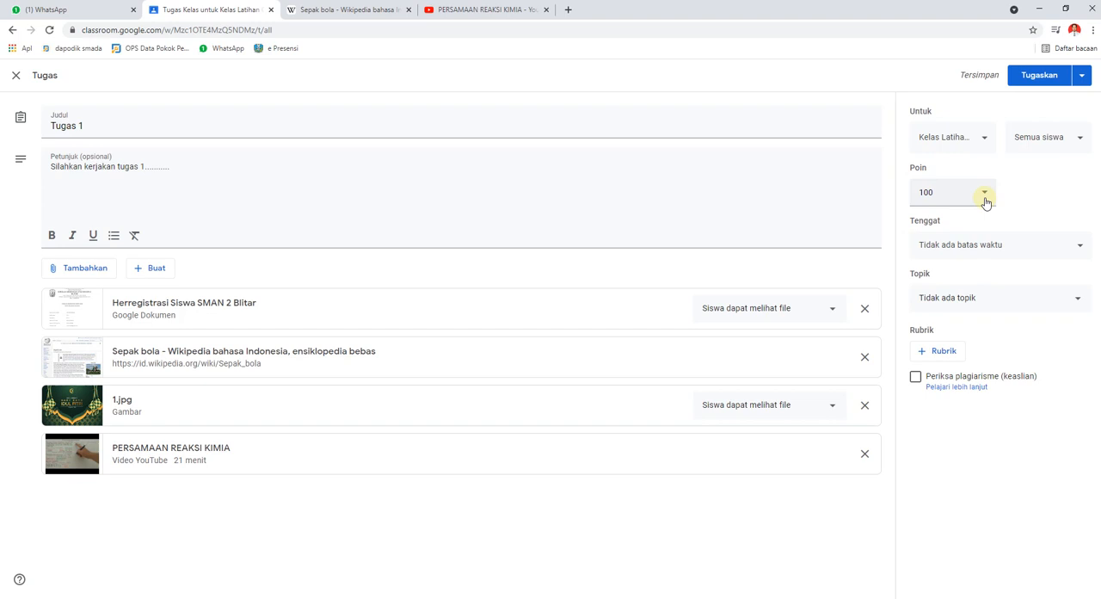
Set the assignment's due date to 5 Agu 2021 with the time 23.59.
click(1075, 246)
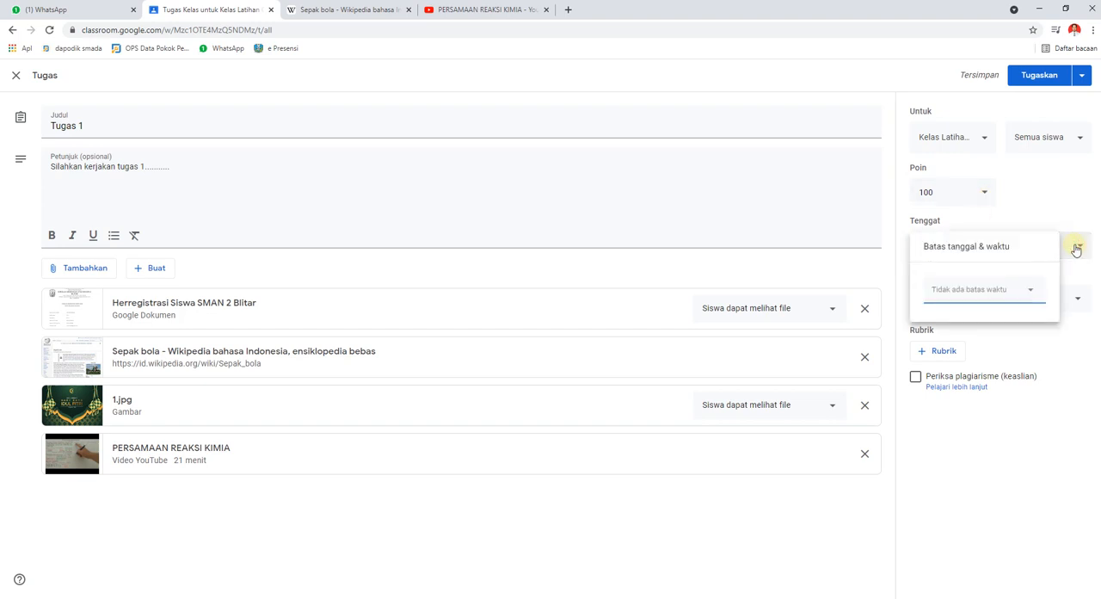
click(1029, 293)
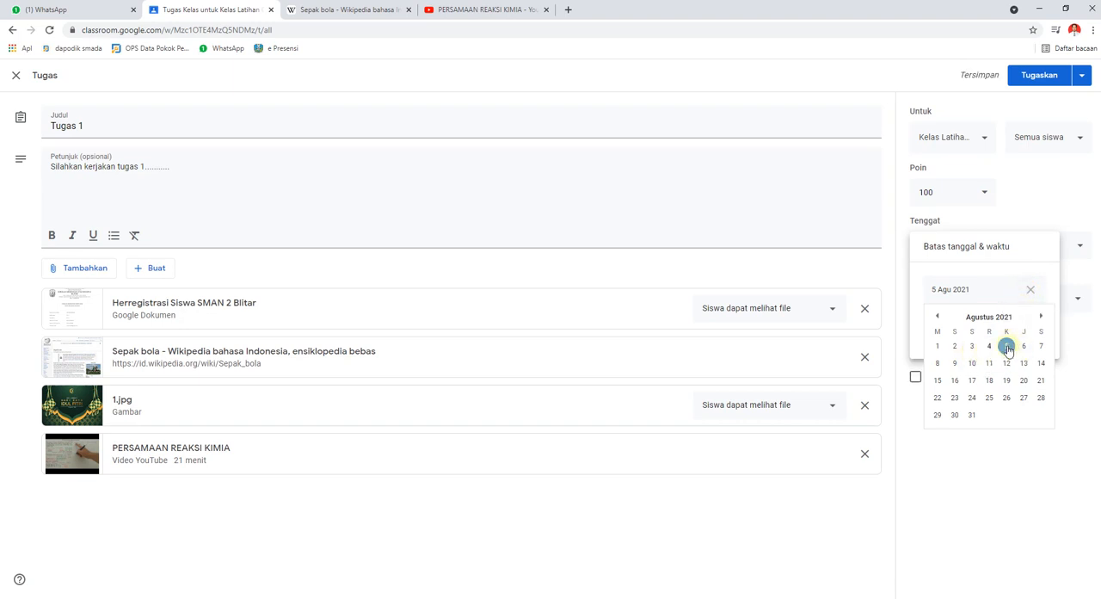
click(1007, 346)
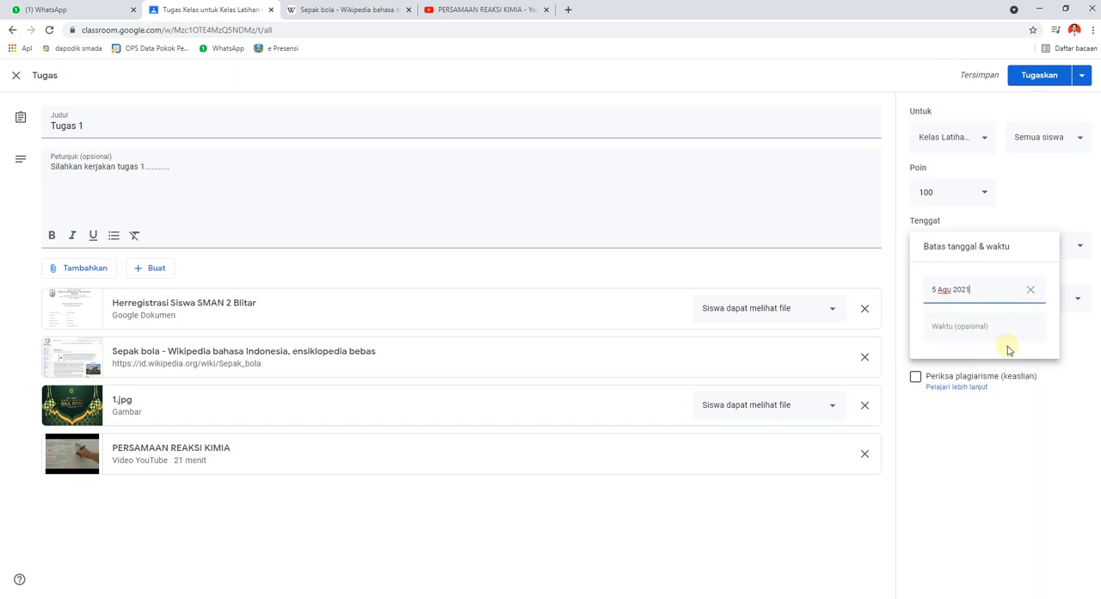
click(970, 329)
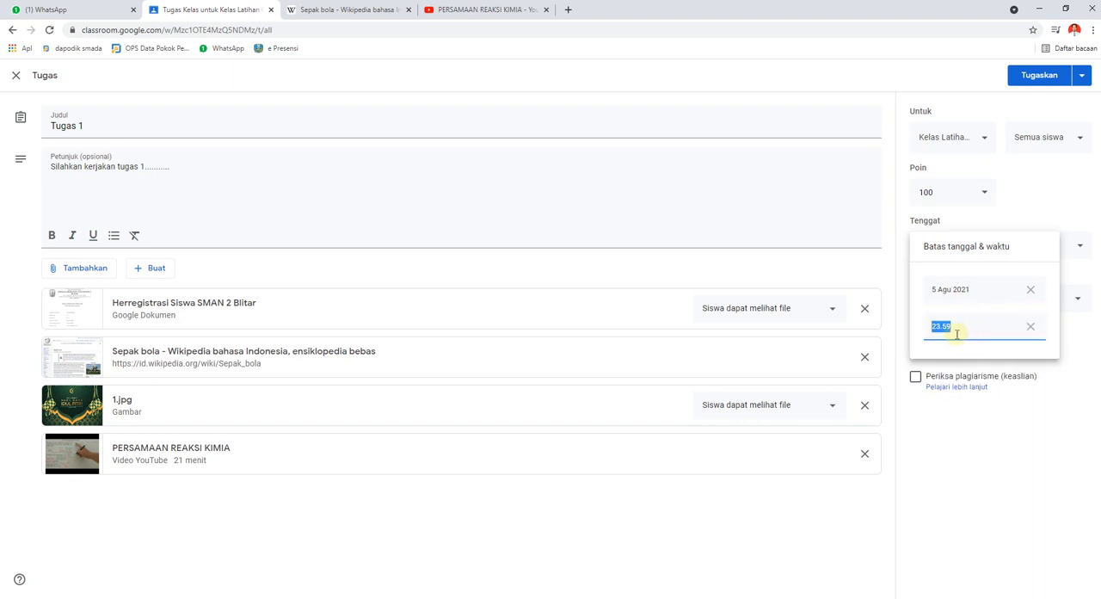
click(1046, 425)
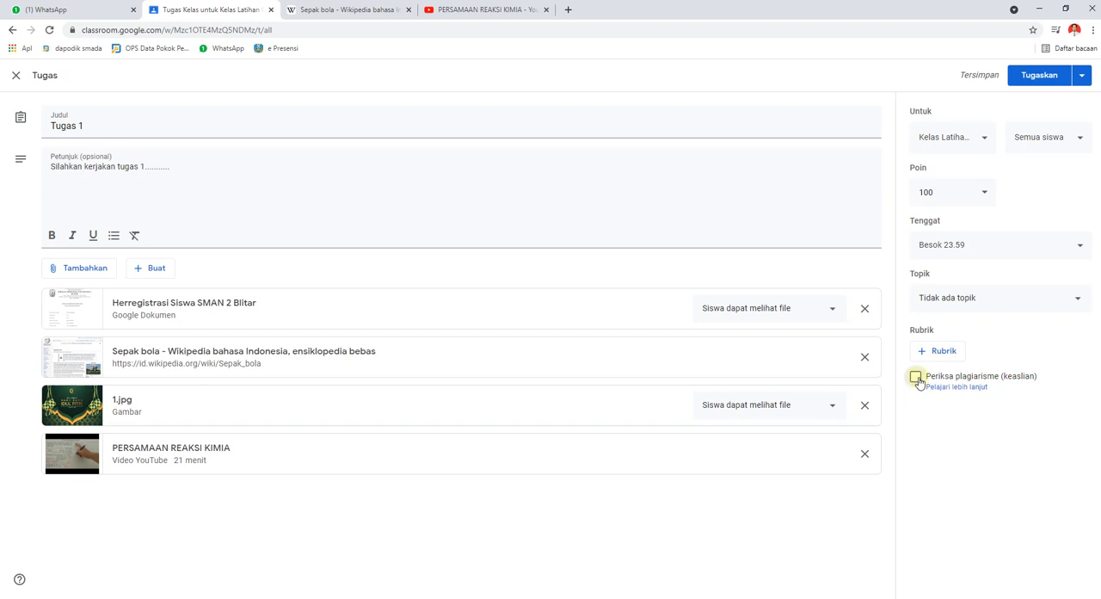
Enable the plagiarism check (Periksa plagiarisme) for the assignment and assign it to the topic Penugasan.
click(916, 375)
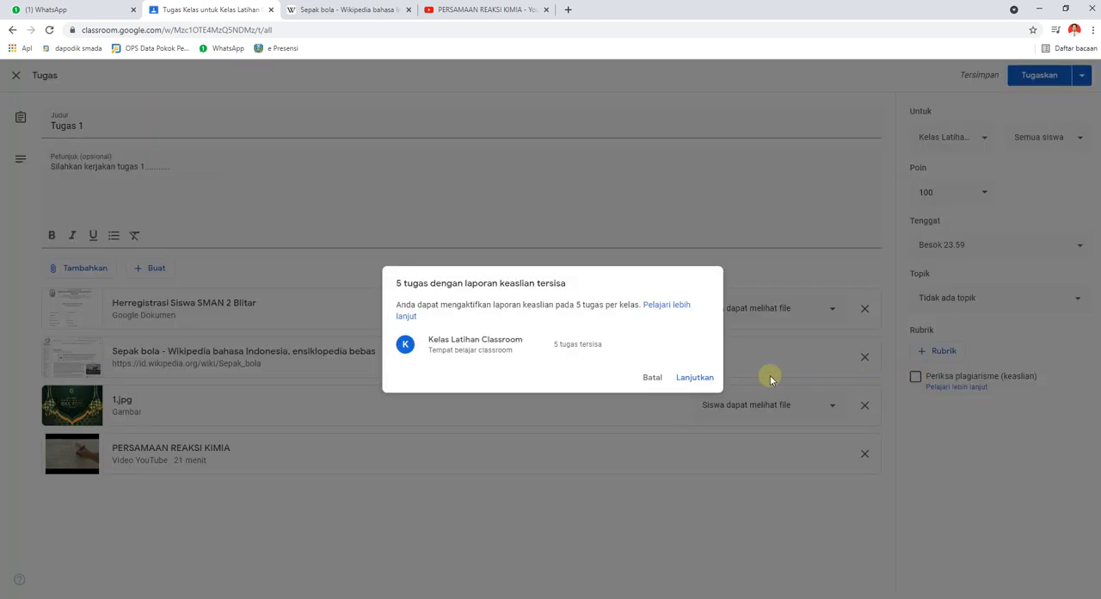
click(691, 380)
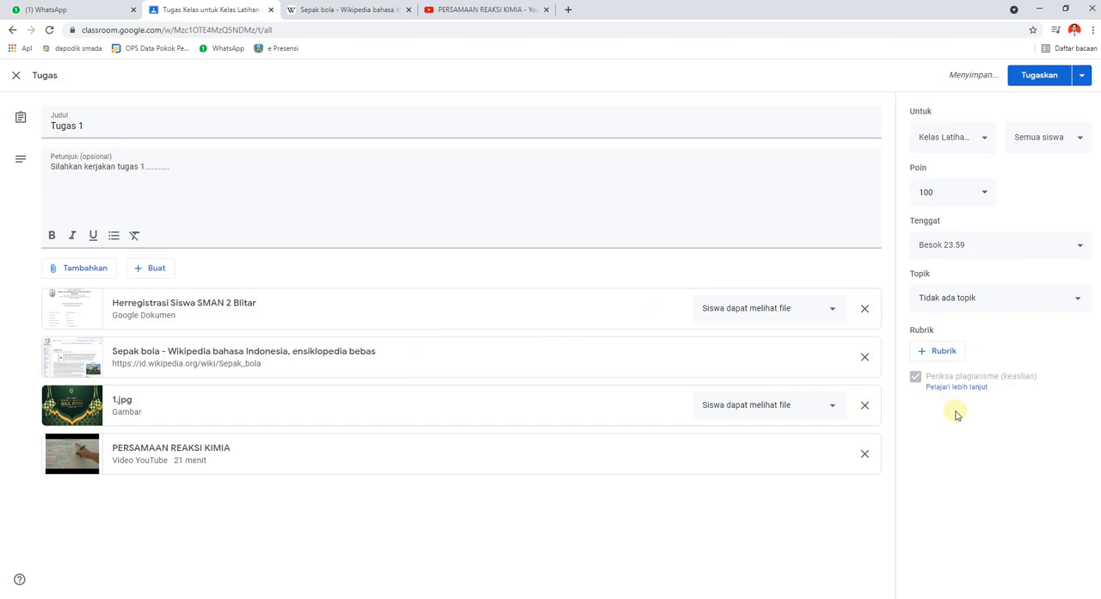
click(1071, 297)
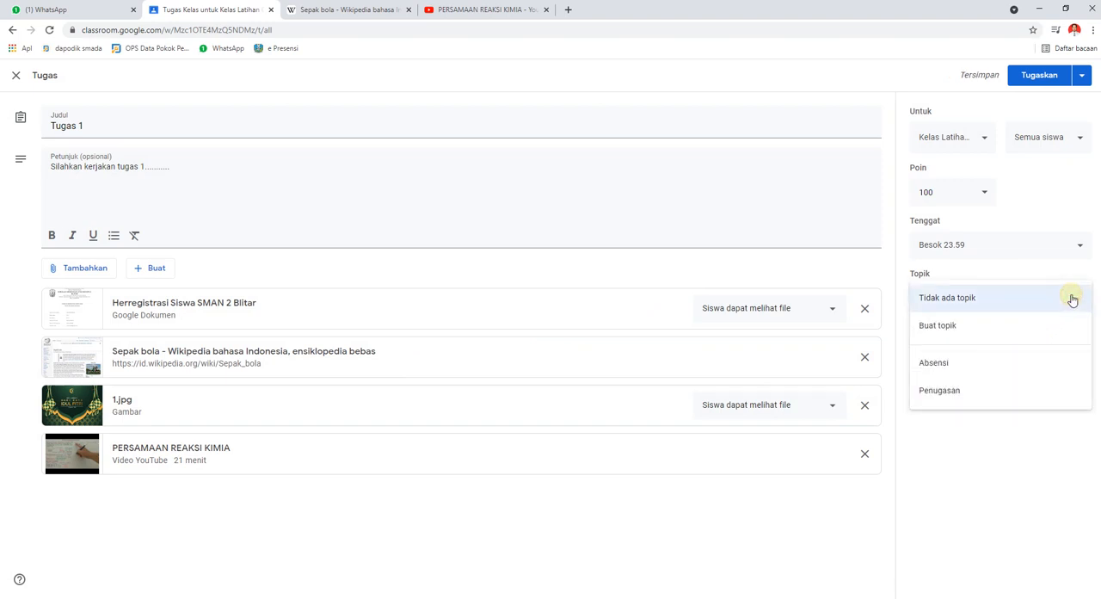
click(940, 390)
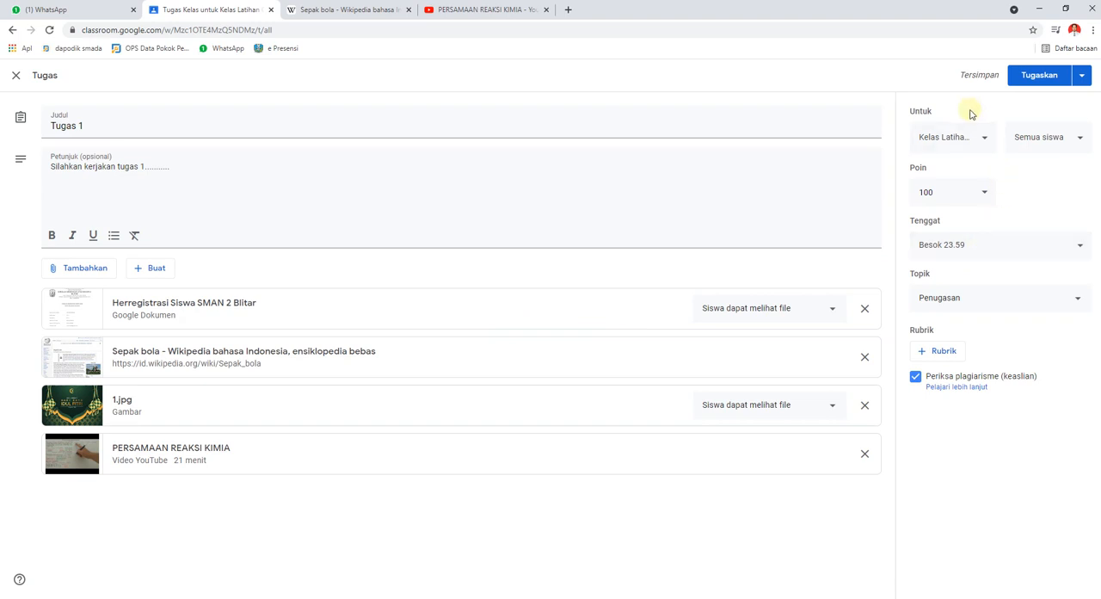
Also assign Tugas 1 to the classes Informatika (X.S.1) through Informatika (X.S.5), accepting the originality report notice.
click(983, 140)
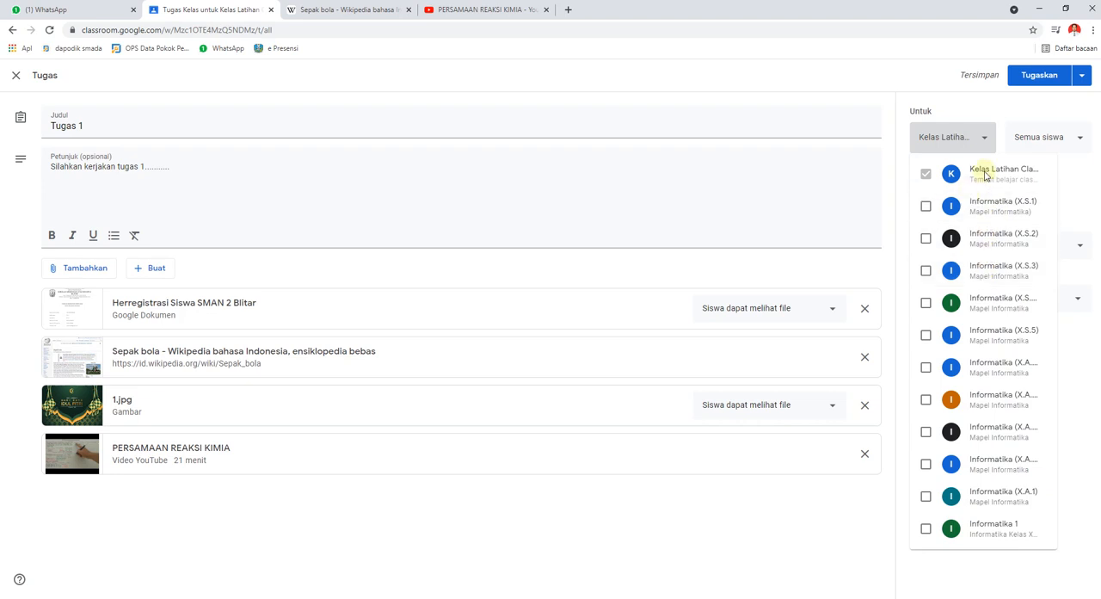
click(925, 206)
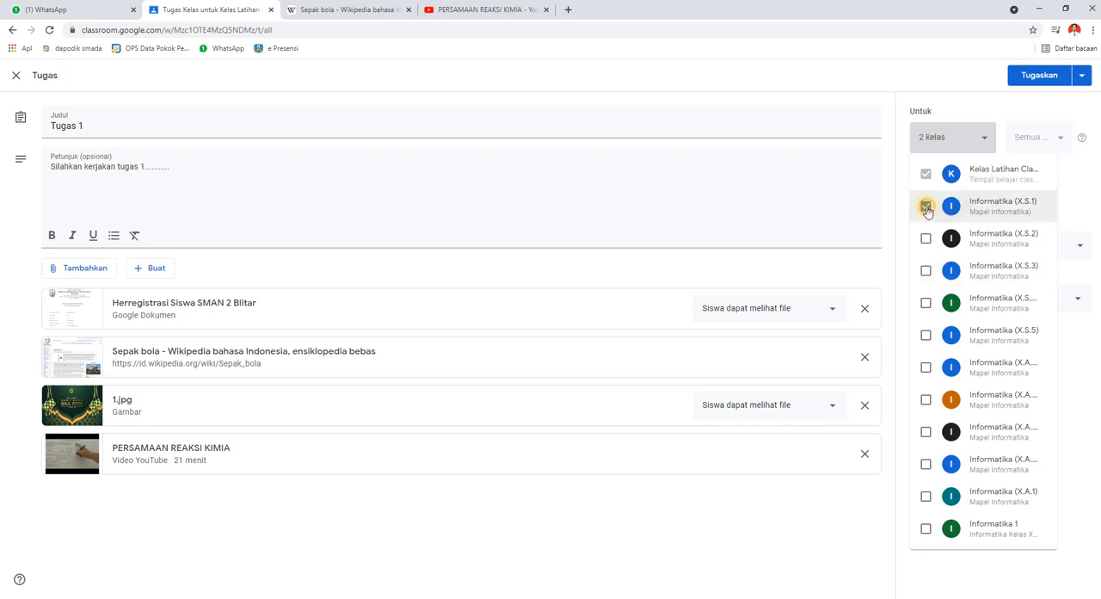
click(926, 270)
click(925, 303)
click(925, 336)
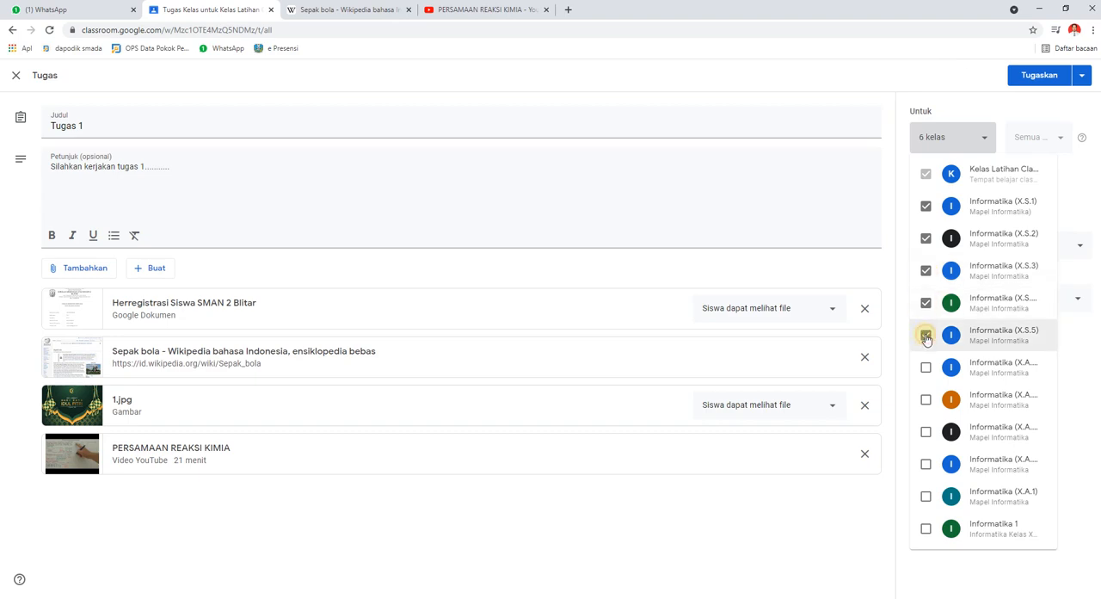
click(844, 525)
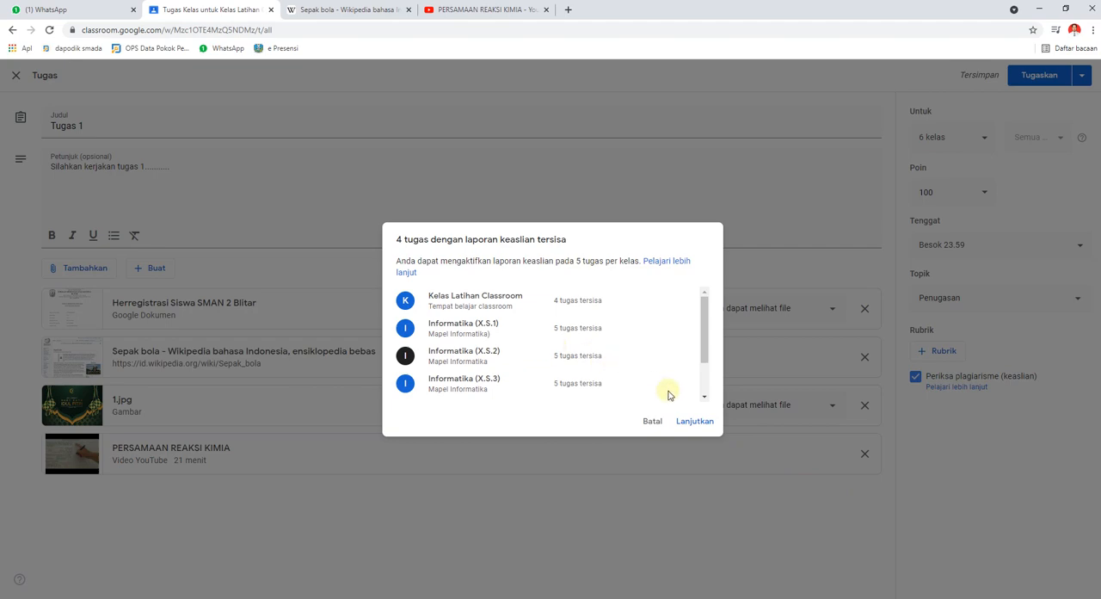
click(695, 421)
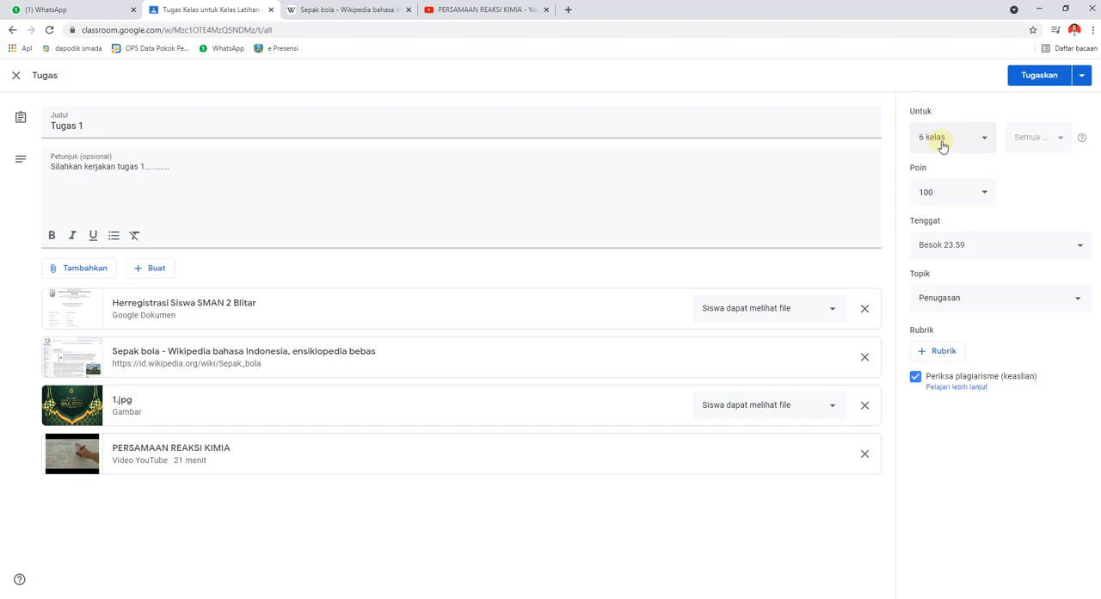
Remove the five Informatika X.S classes from Tugas 1's recipients, keeping only Kelas Latihan Classroom, and accept the originality report notice.
click(989, 138)
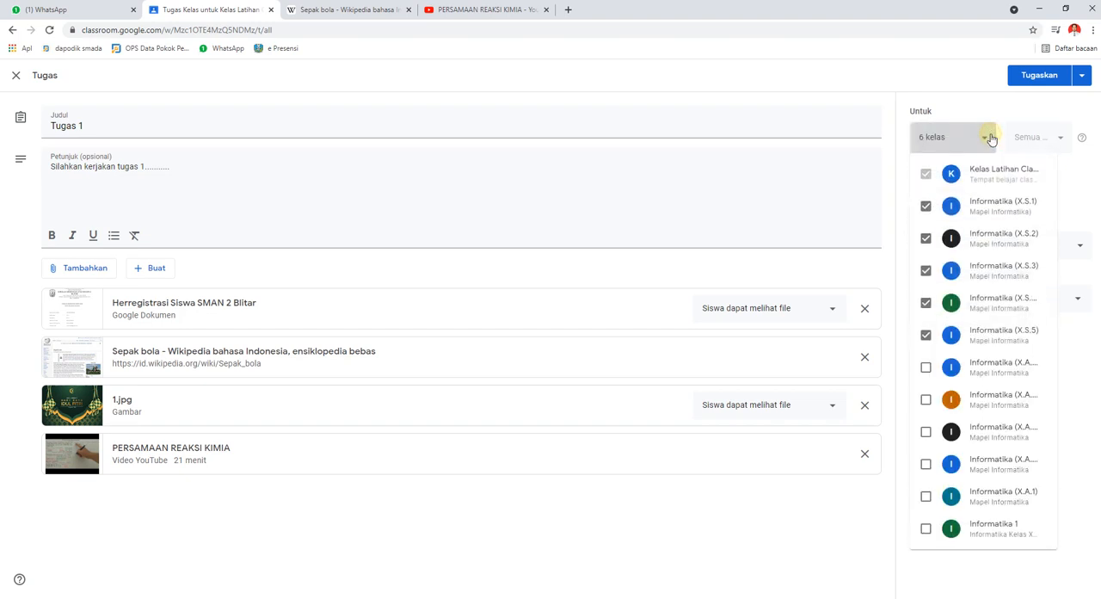
click(926, 206)
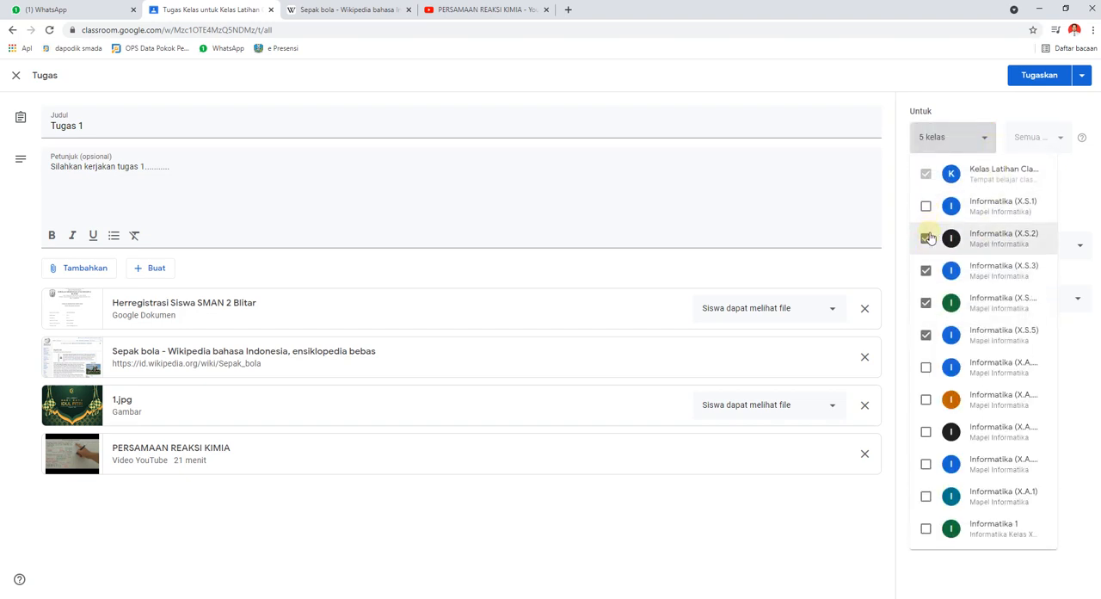
click(926, 237)
click(926, 270)
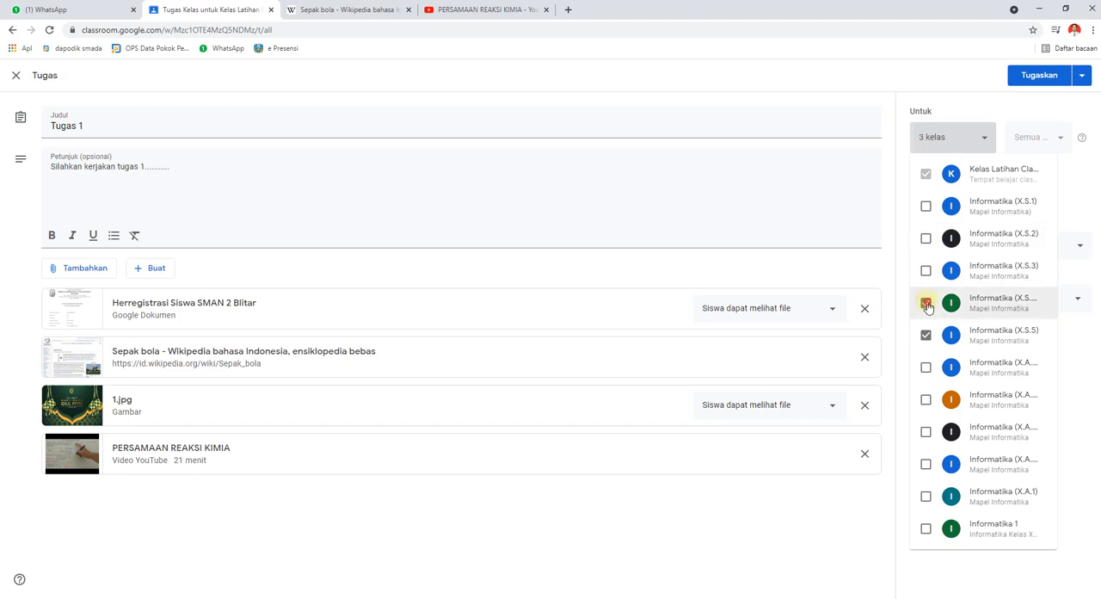
click(926, 303)
click(926, 335)
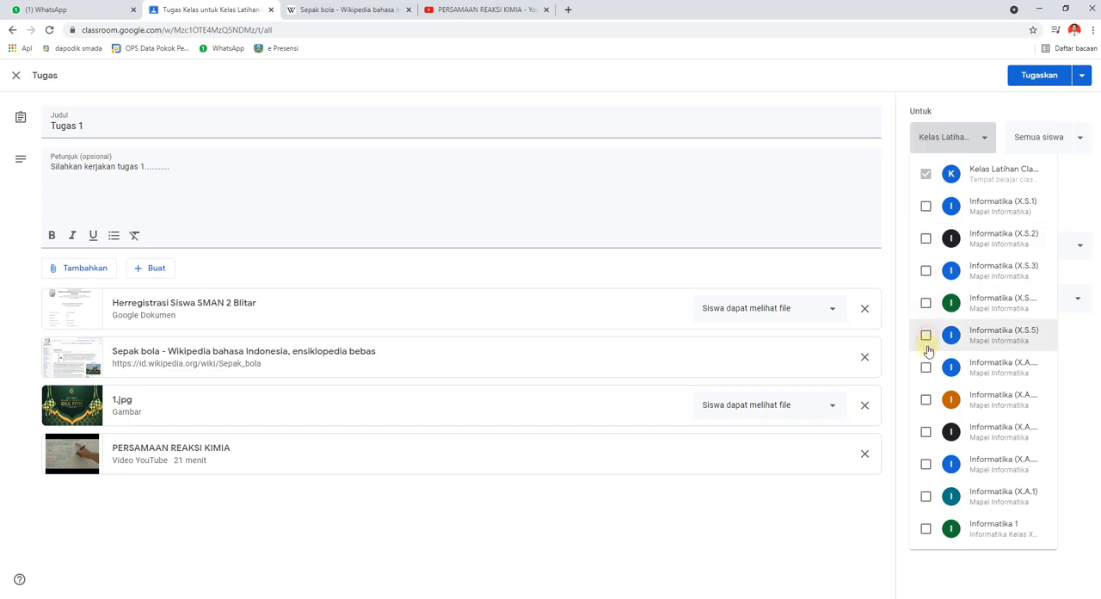
click(842, 523)
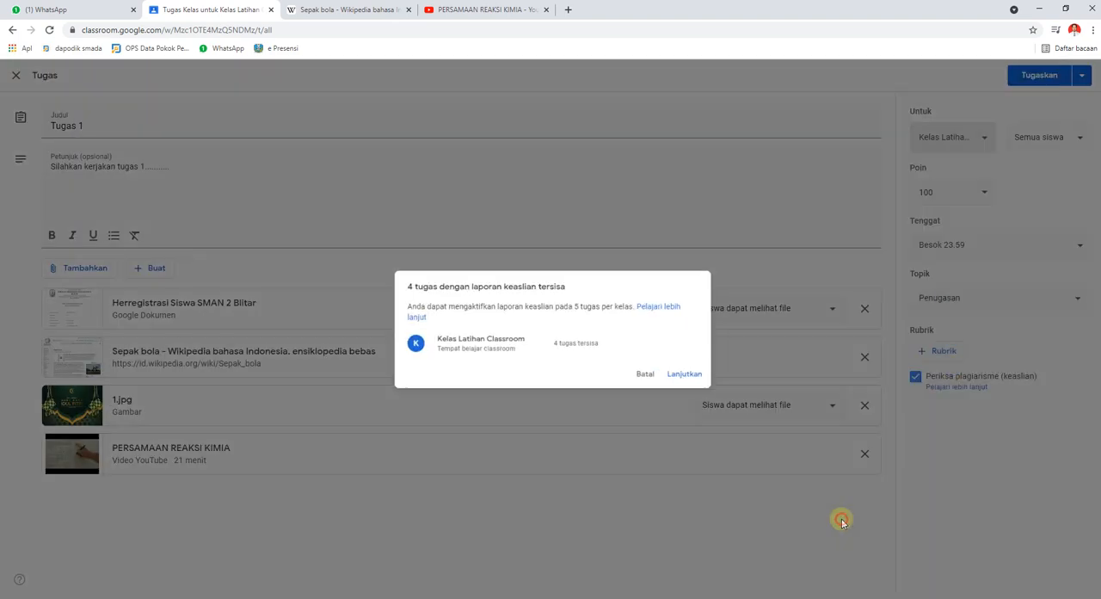
click(695, 378)
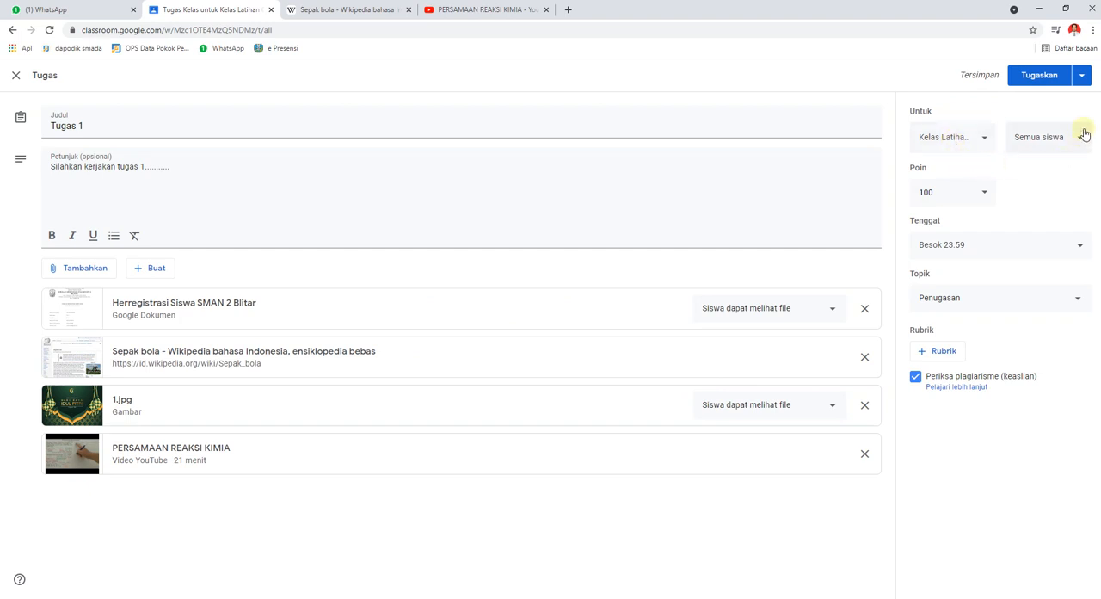
Publish Tugas 1 to the class and switch to the student's mirrored phone in Your Phone.
click(1043, 76)
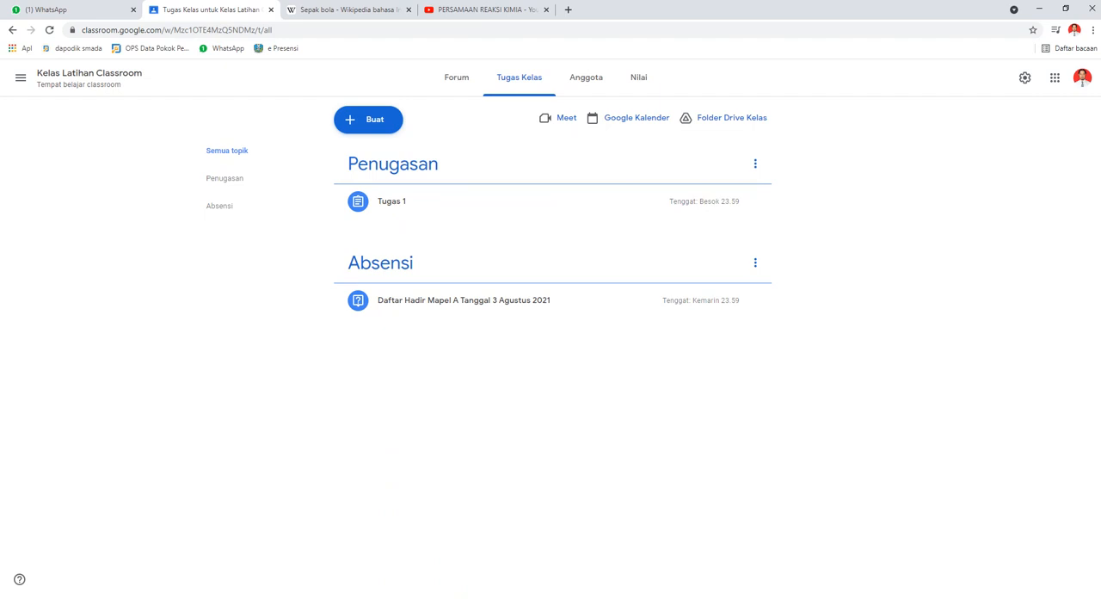
key(alt+Tab)
click(420, 269)
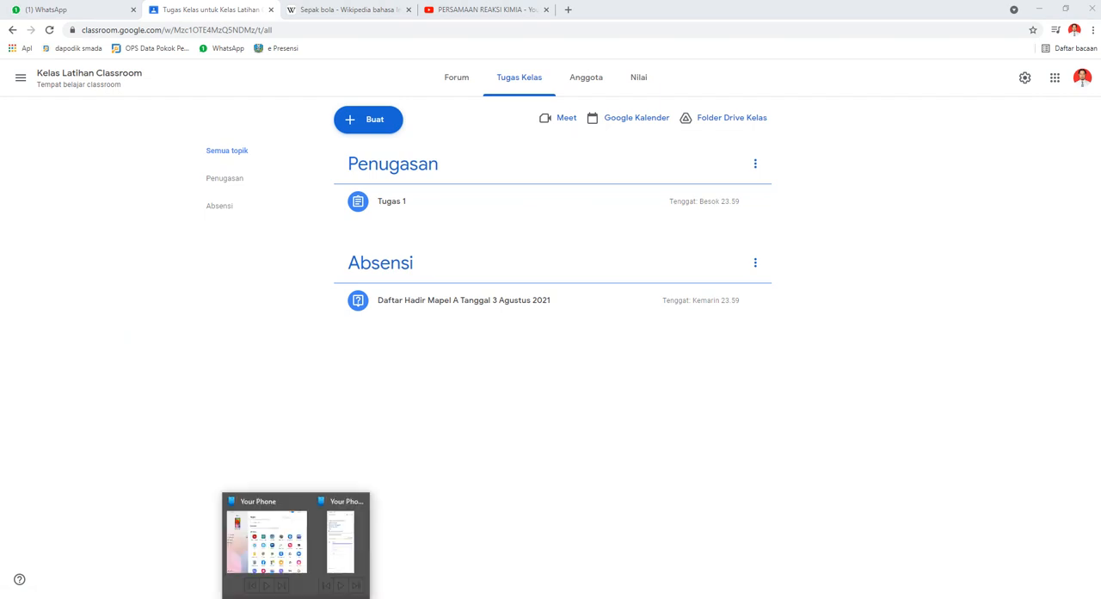
click(351, 532)
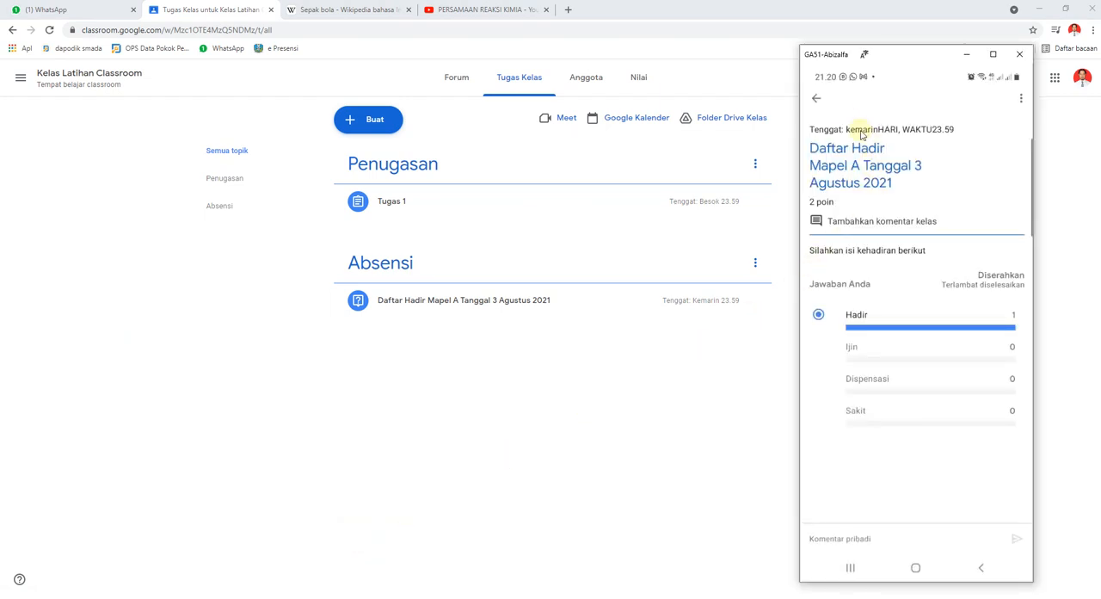
Leave the attendance question on the student's phone, reopen Kelas Latihan Classroom and open the new assignment Tugas 1.
click(817, 100)
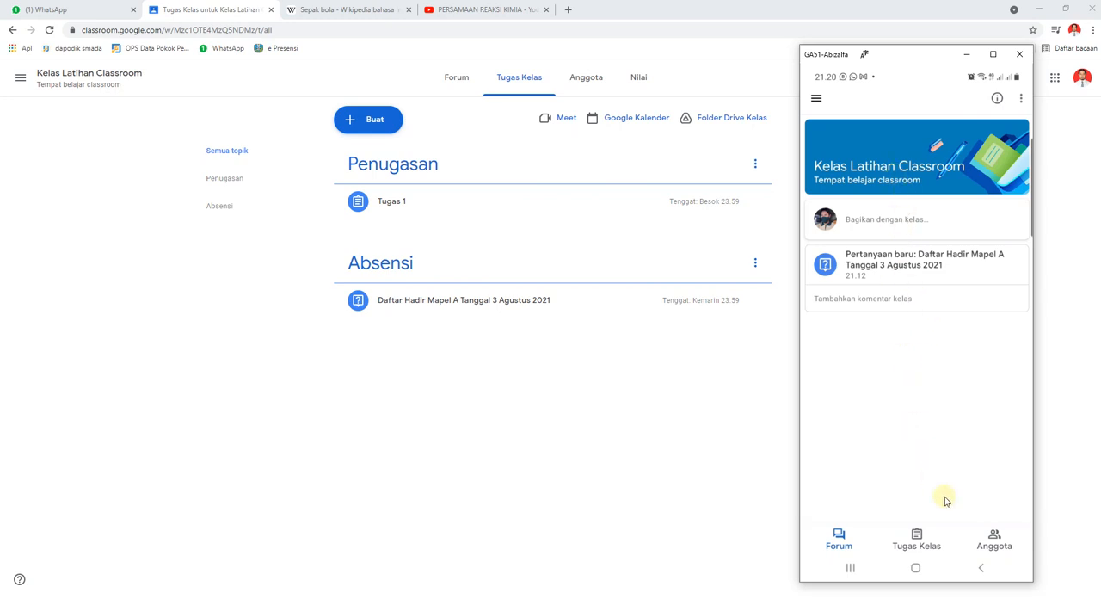
click(982, 568)
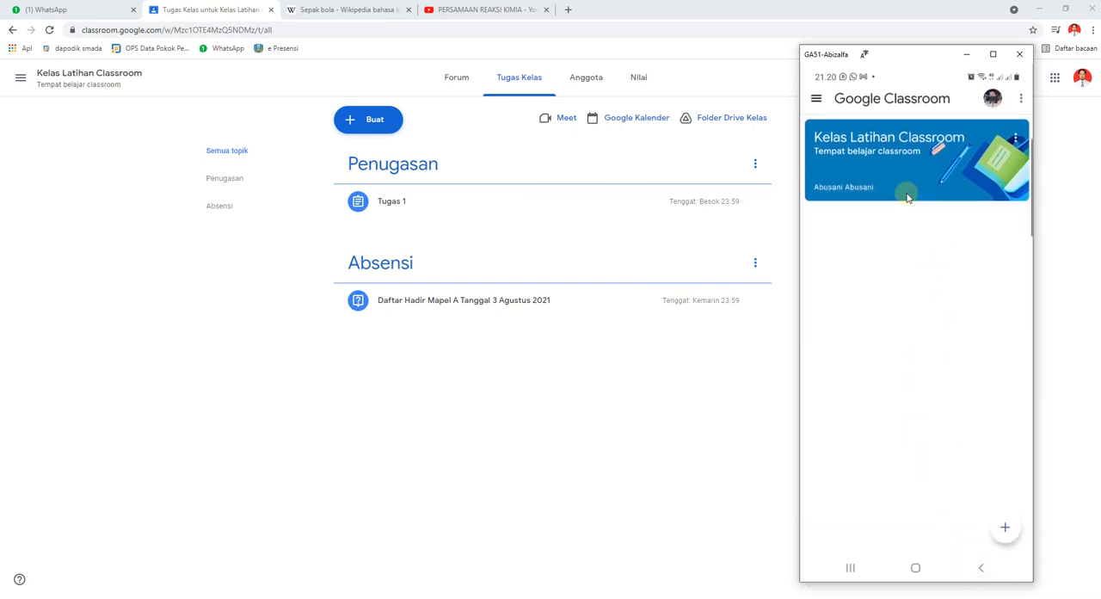
click(895, 168)
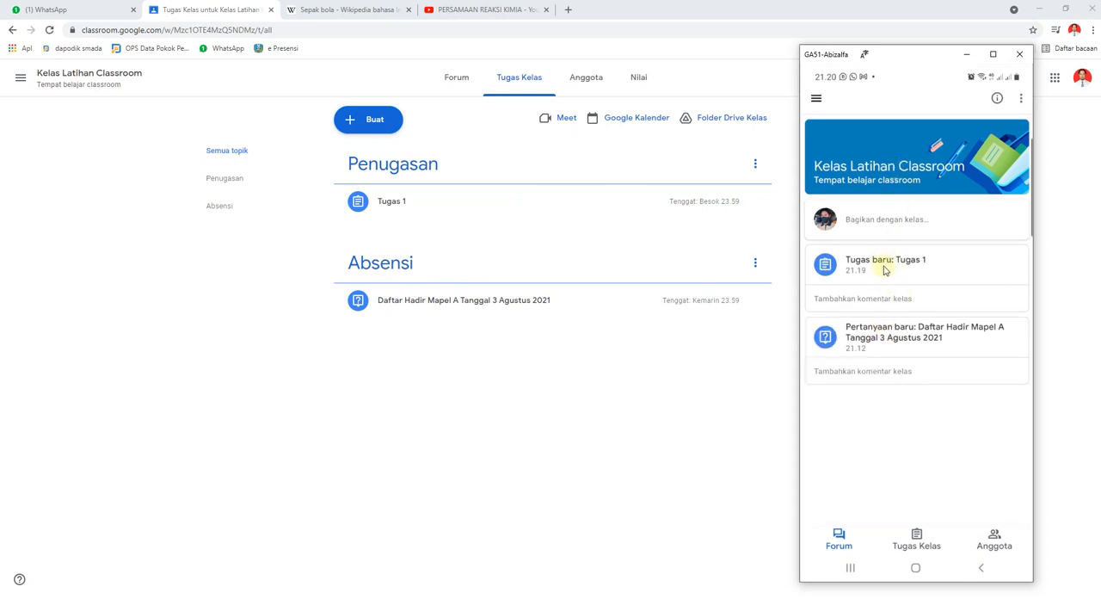
click(881, 266)
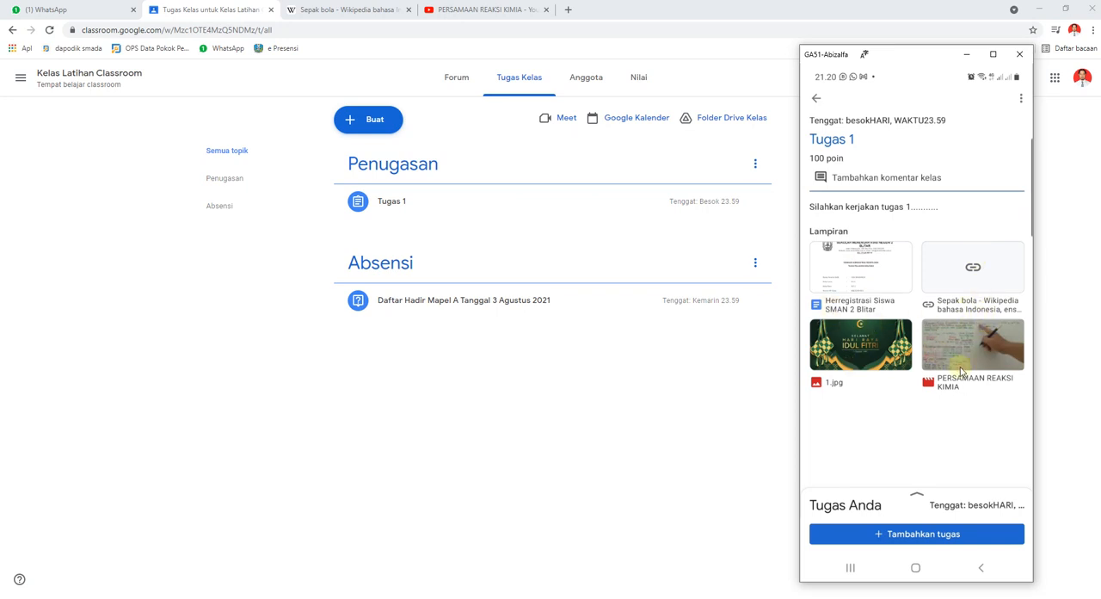
Expand the student's work area for Tugas 1 and mark the assignment as done without attaching anything.
click(918, 497)
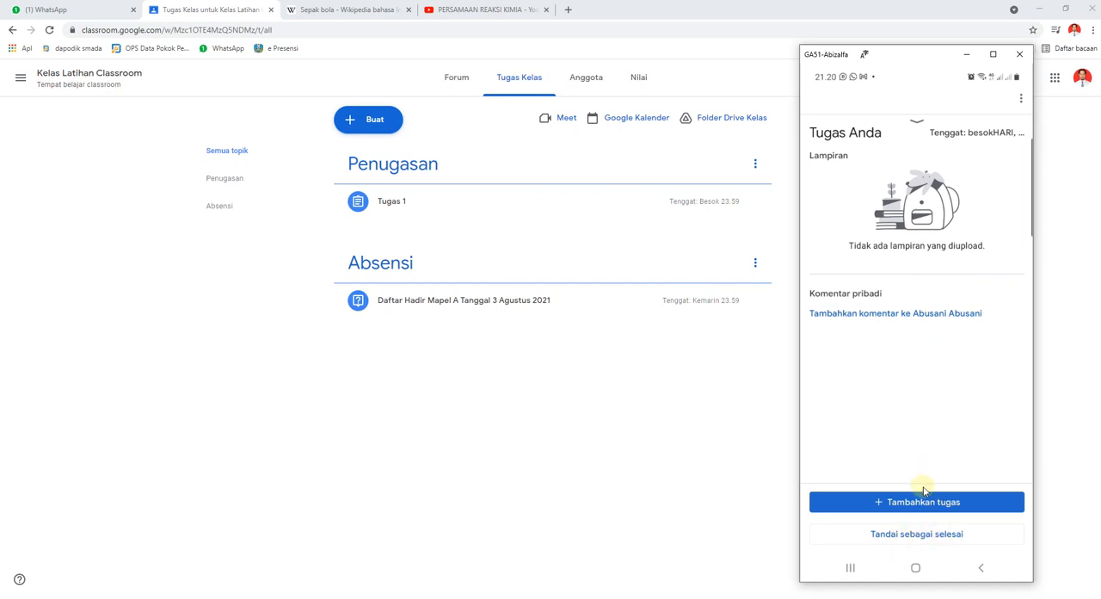
click(924, 535)
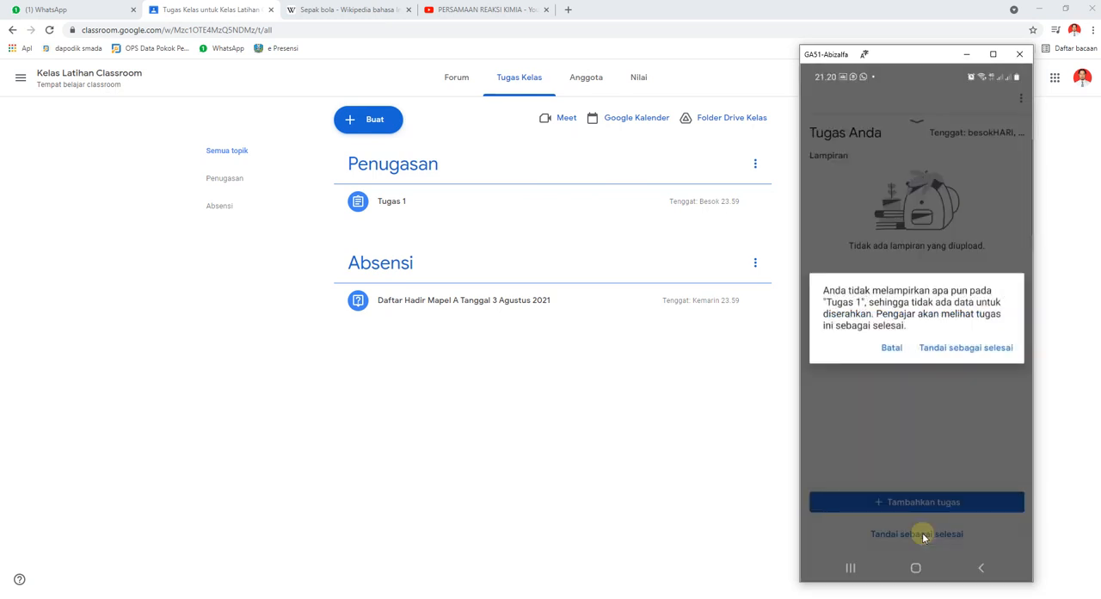
click(981, 348)
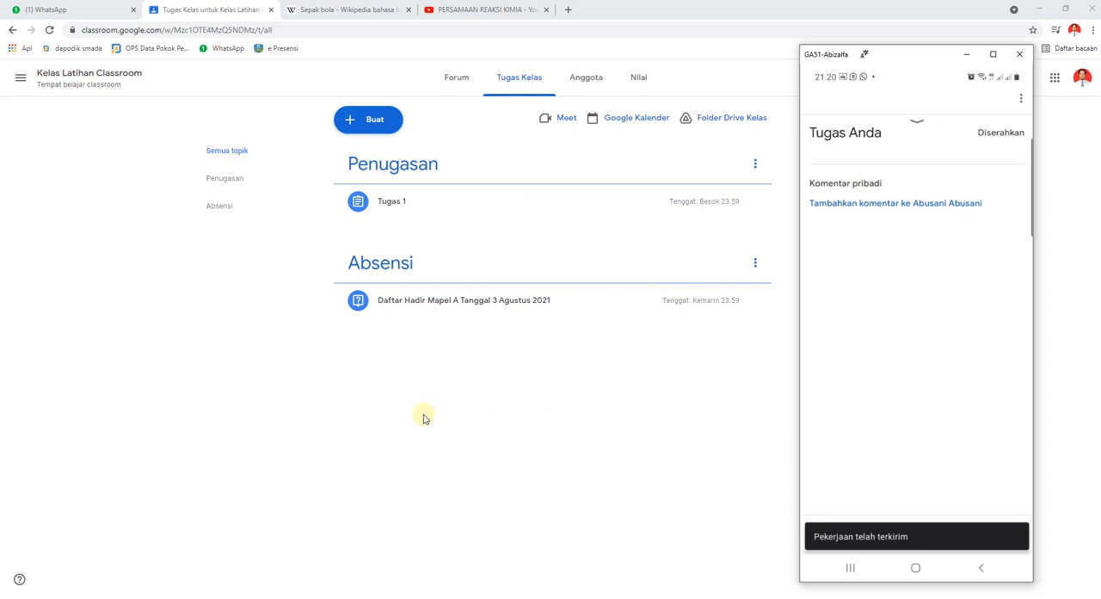
Switch back to the teacher's Google Classroom in Chrome and examine the student's submission for Tugas 1.
click(449, 421)
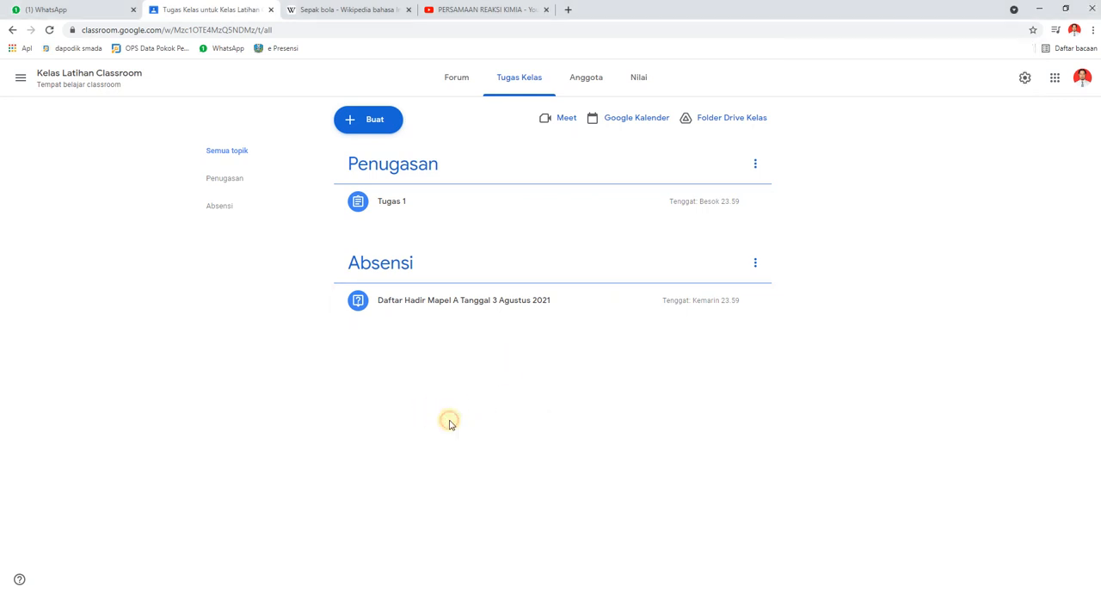
click(400, 208)
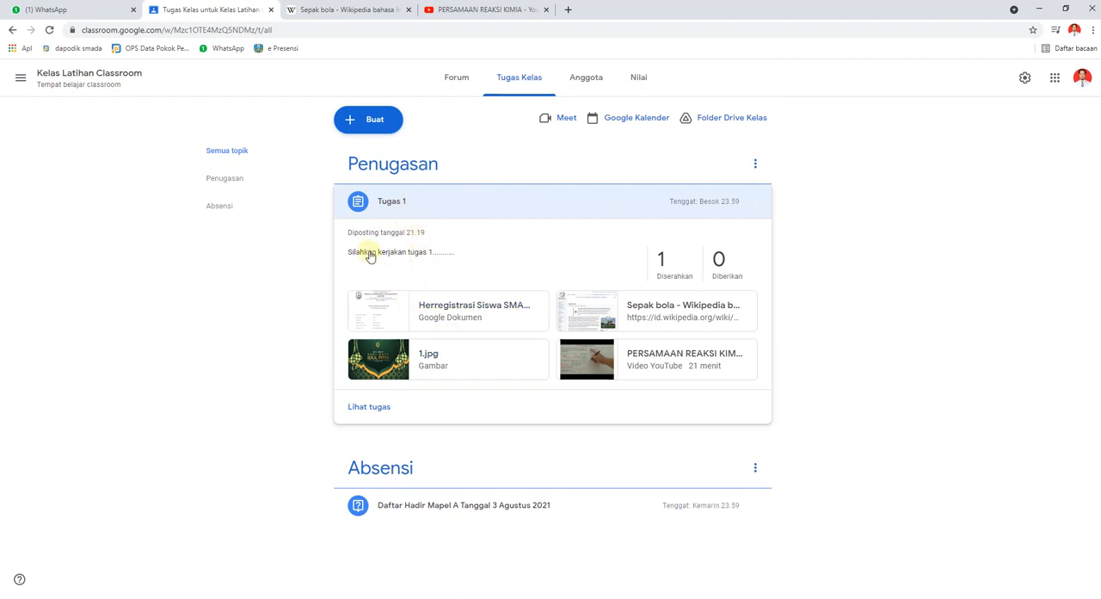
click(372, 408)
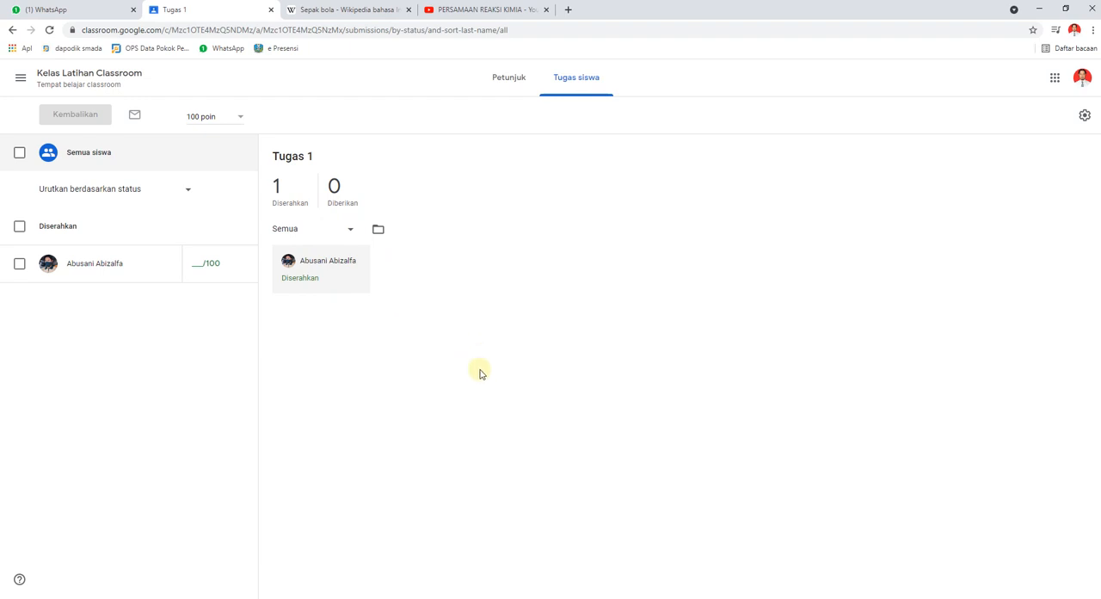
double_click(319, 260)
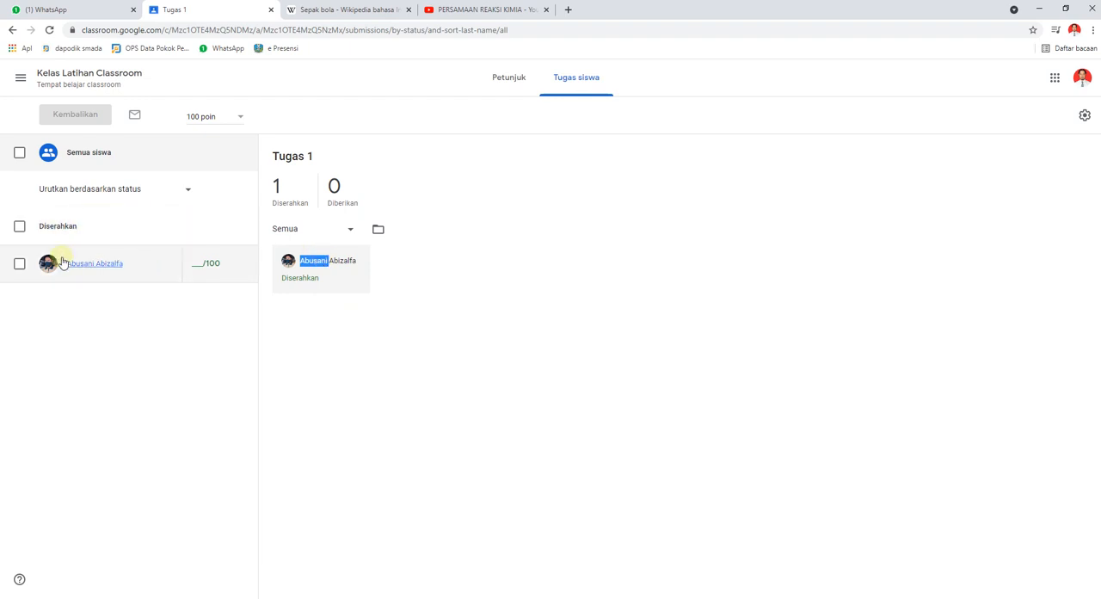
click(95, 267)
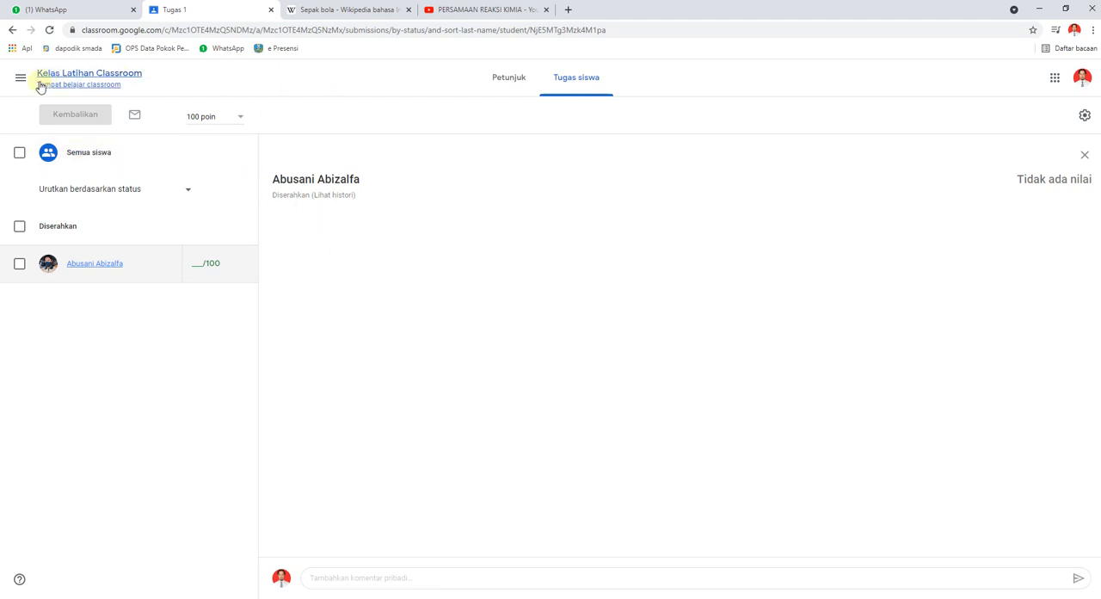
Return to the classwork page of Kelas Latihan Classroom and create a new assignment titled Tugas 2.
click(78, 73)
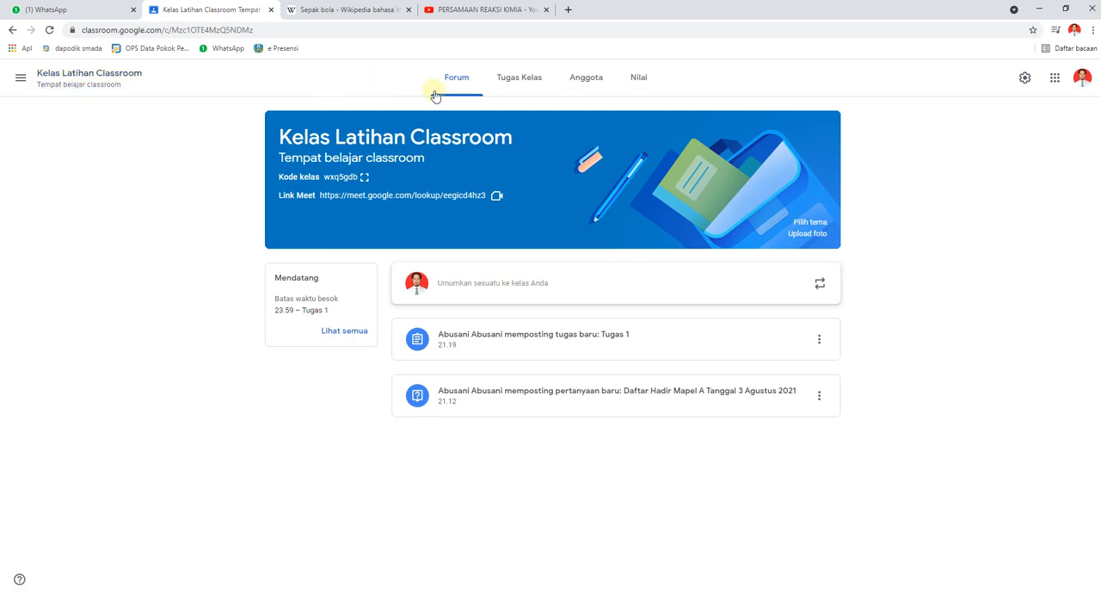
click(527, 86)
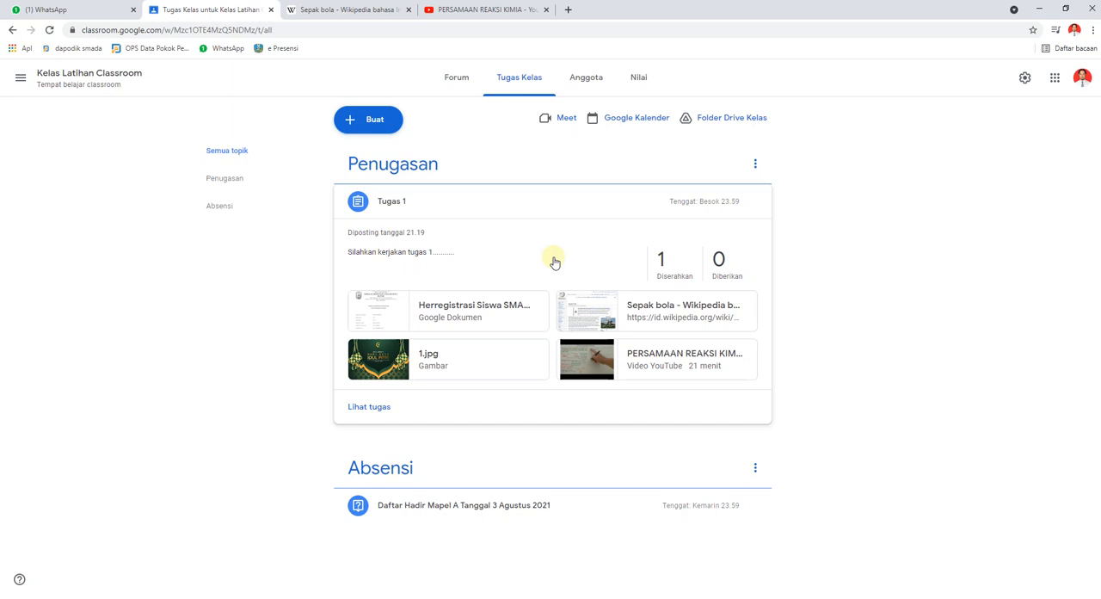
click(374, 122)
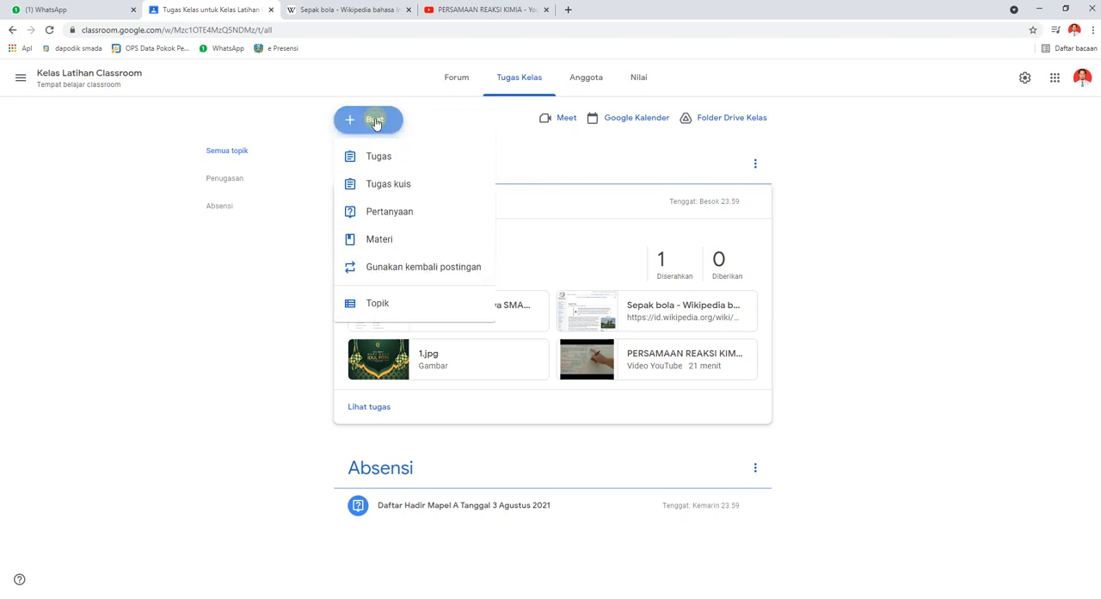
click(380, 160)
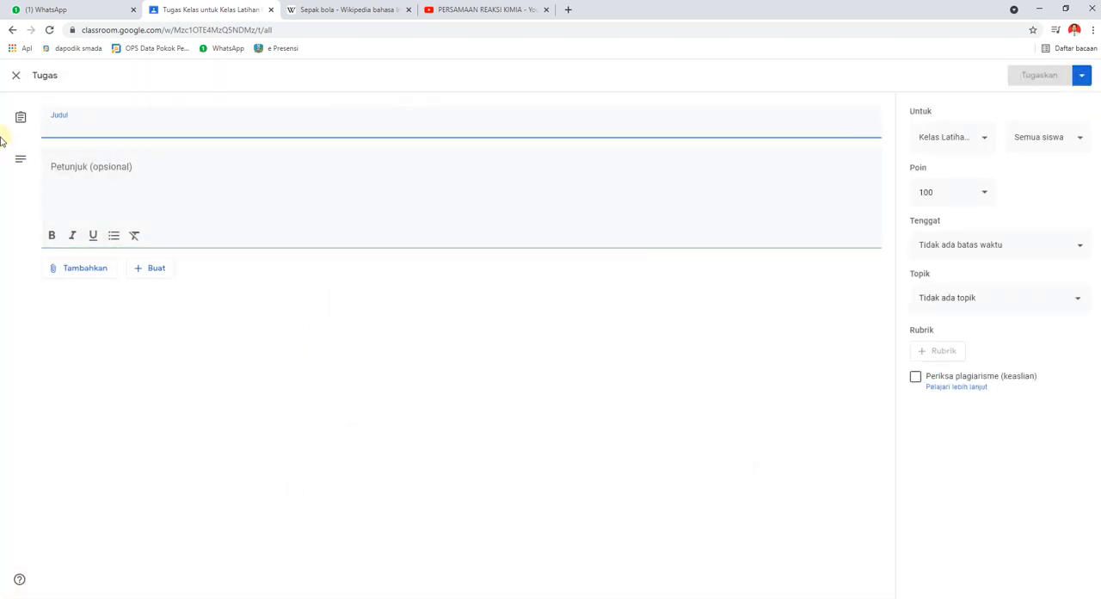
text(Tugas 2)
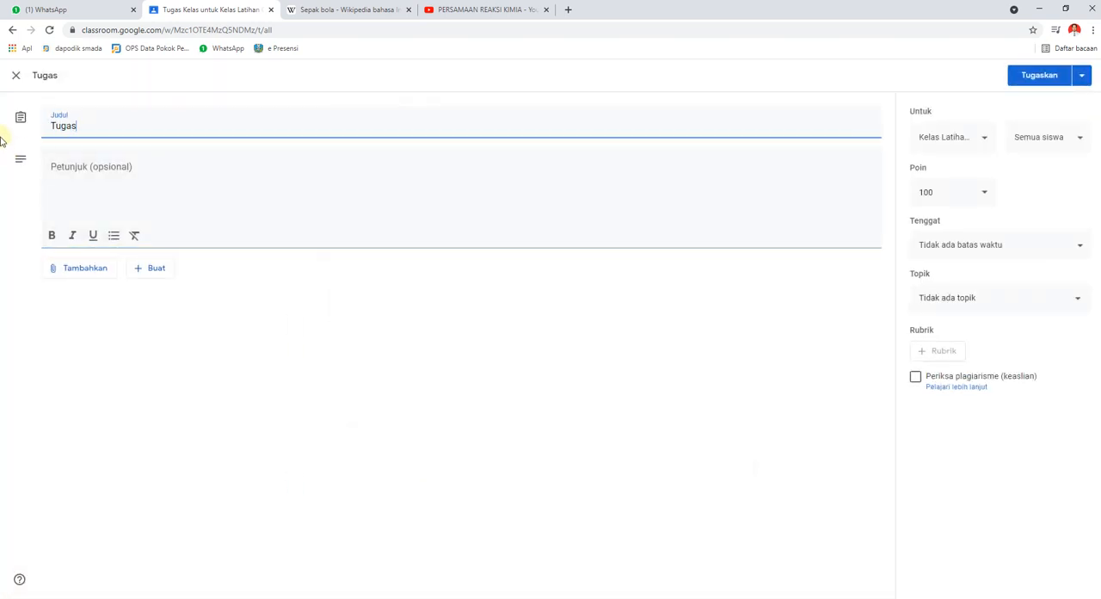
Enter "Silahkan kerjakan tugas 2 ........." as the instructions for the Tugas 2 assignment.
click(112, 163)
text(S)
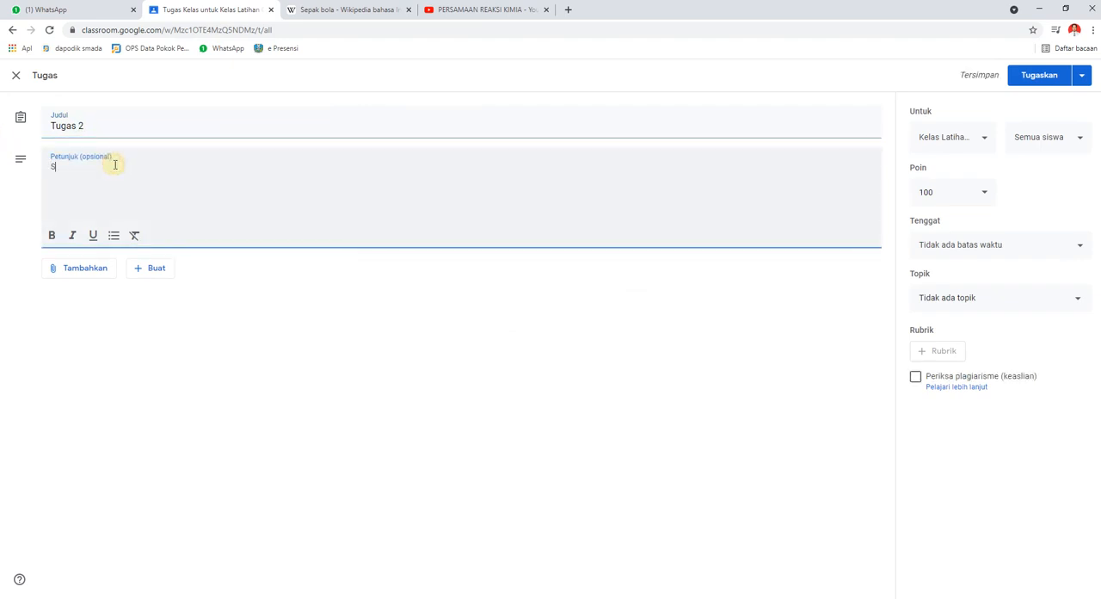
text(ilahkan kerjak)
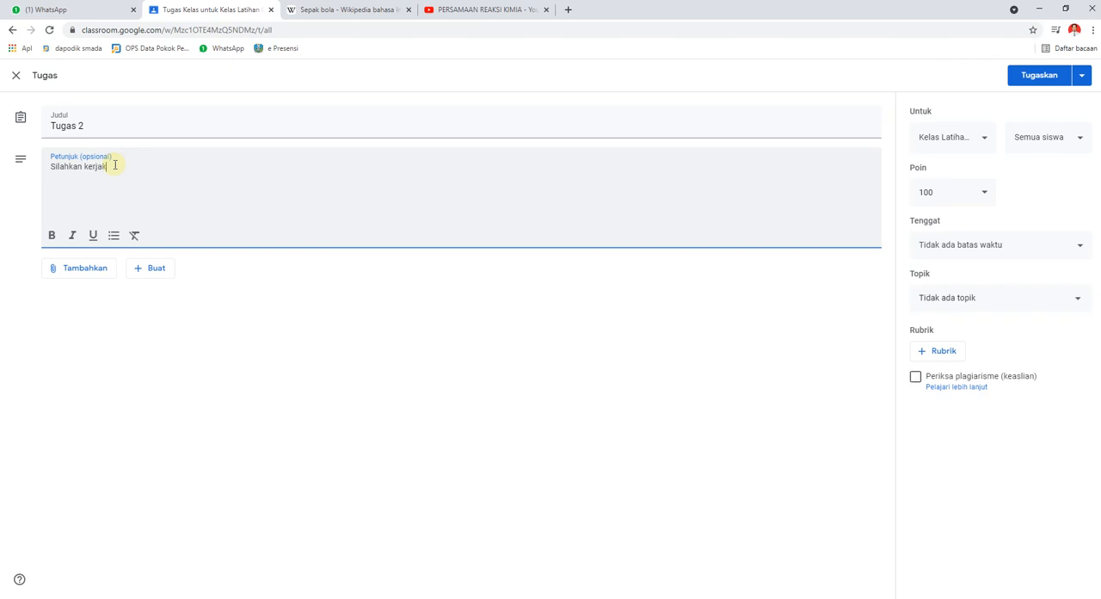
text(an tugas 2 .......)
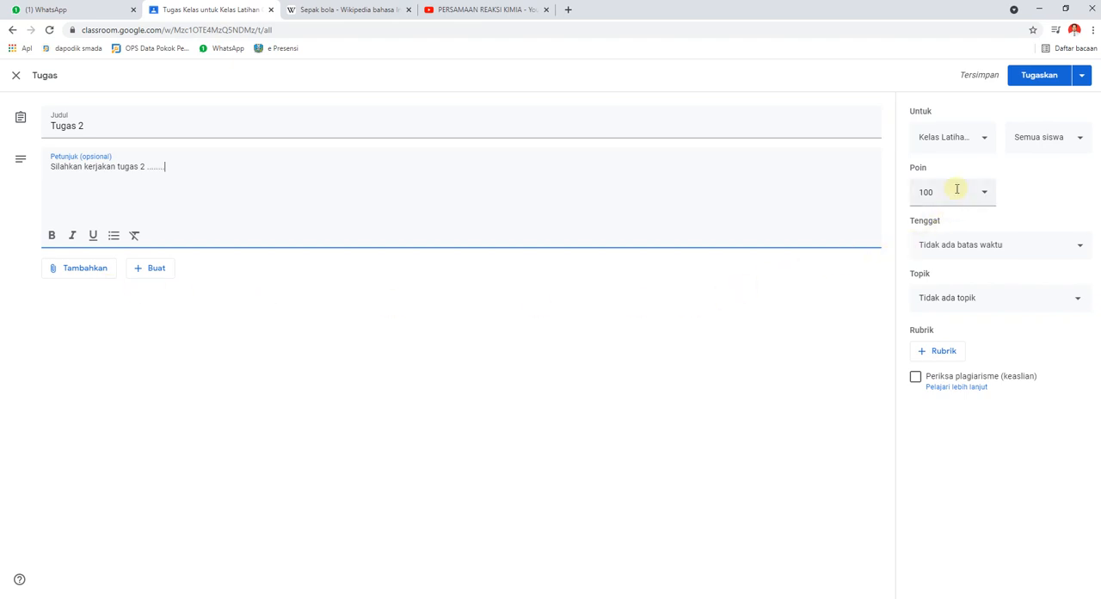
Enable the plagiarism (originality) check for Tugas 2 and assign it to the Penugasan topic.
click(915, 378)
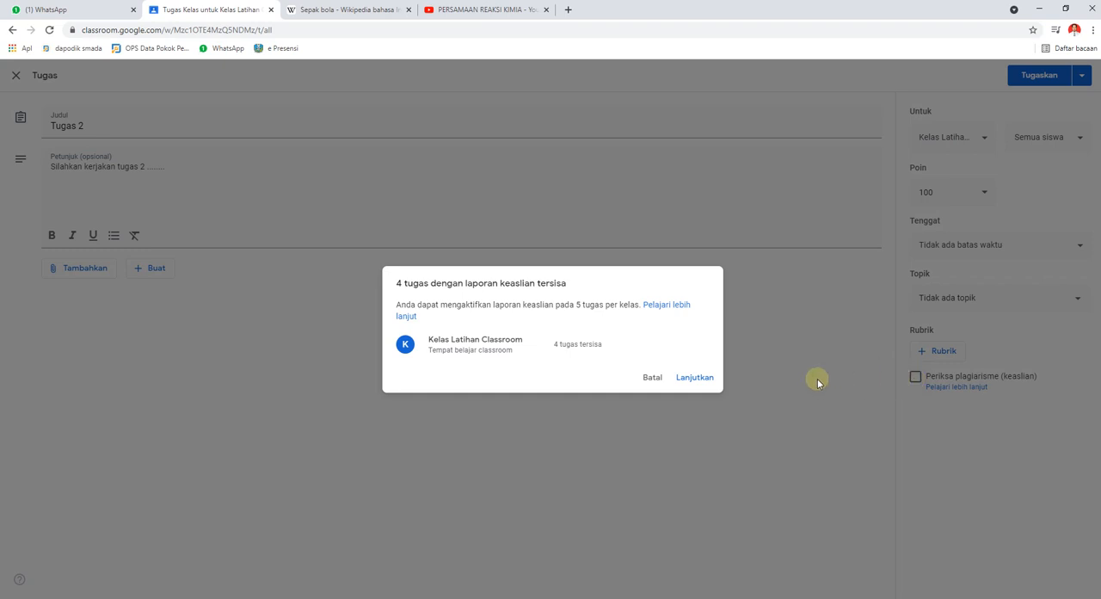
click(695, 379)
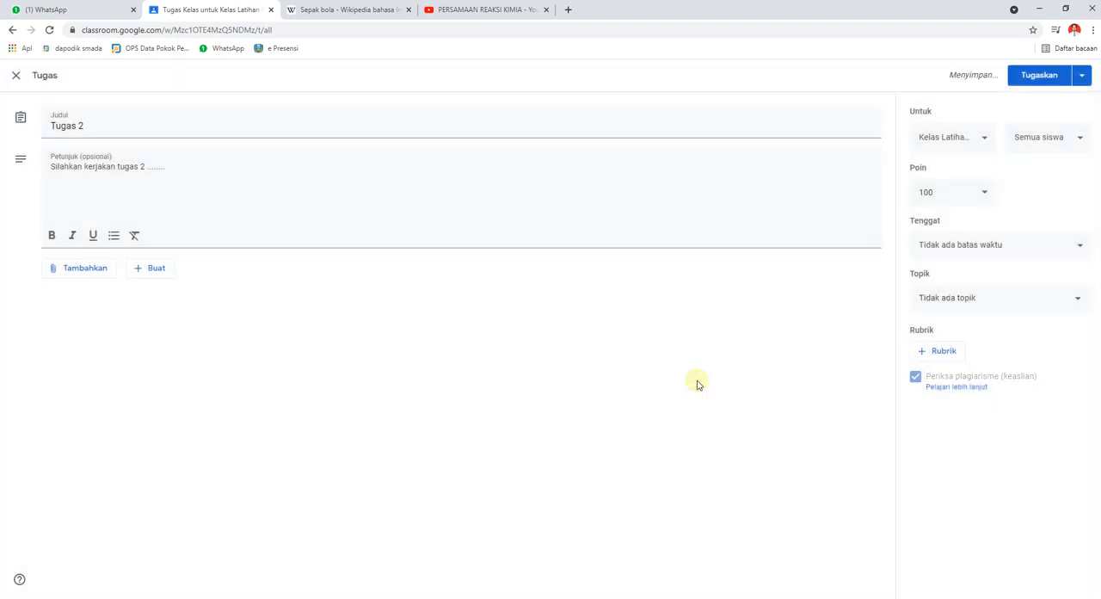
click(1069, 301)
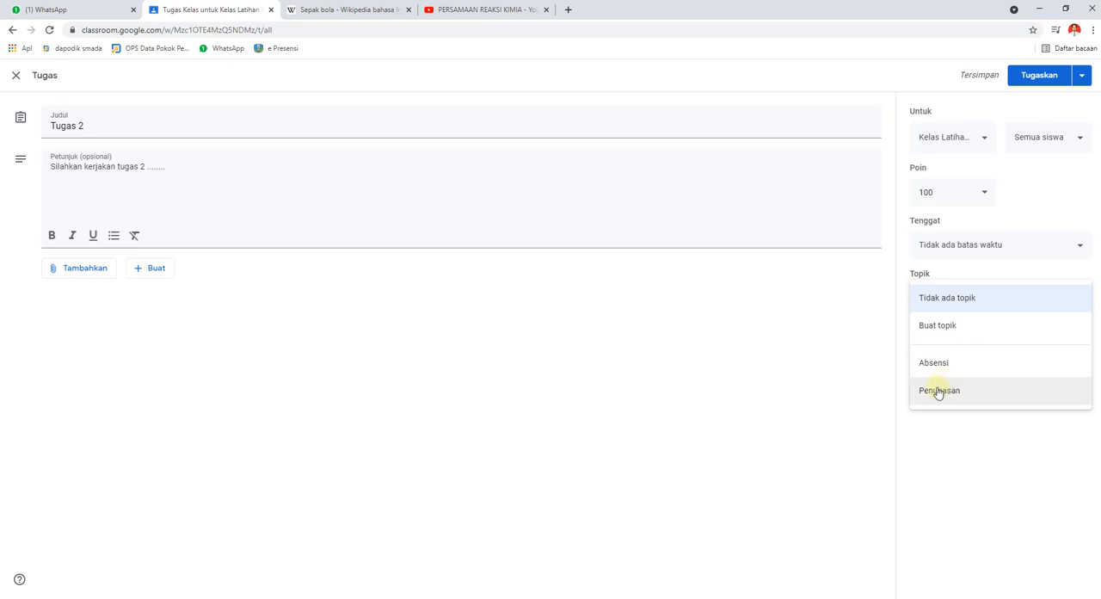
click(937, 391)
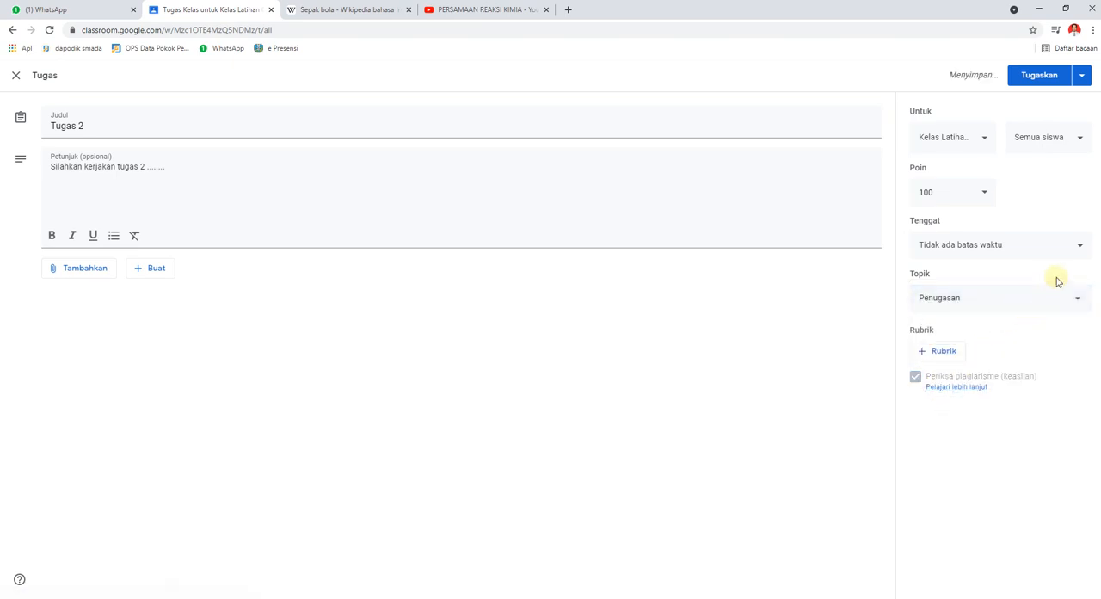
Set the Tugas 2 deadline to 12 August 2021 at 23.59.
click(1076, 245)
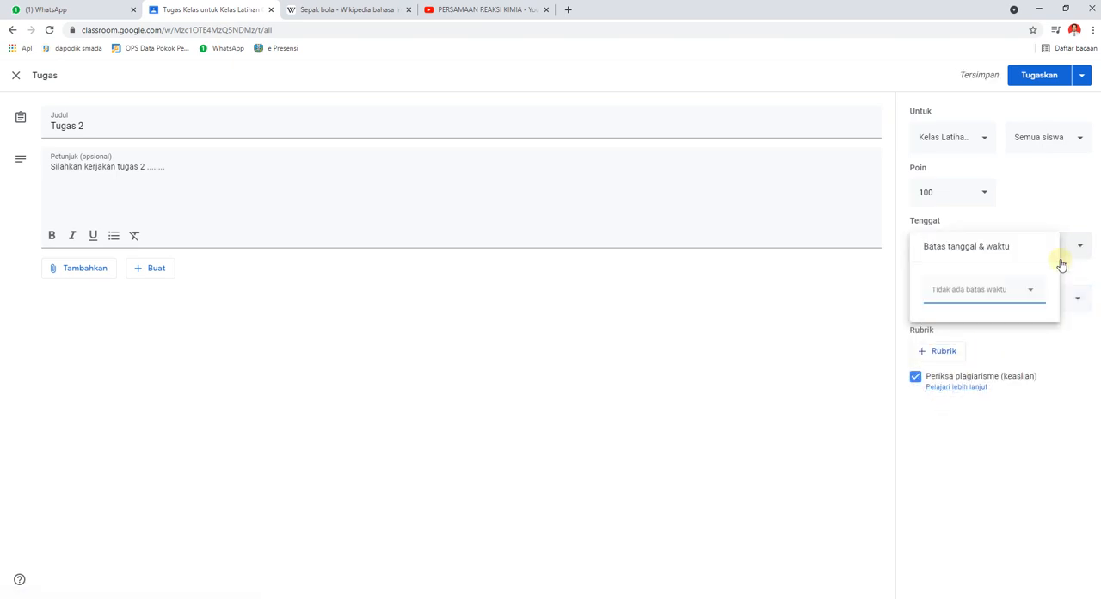
click(1022, 293)
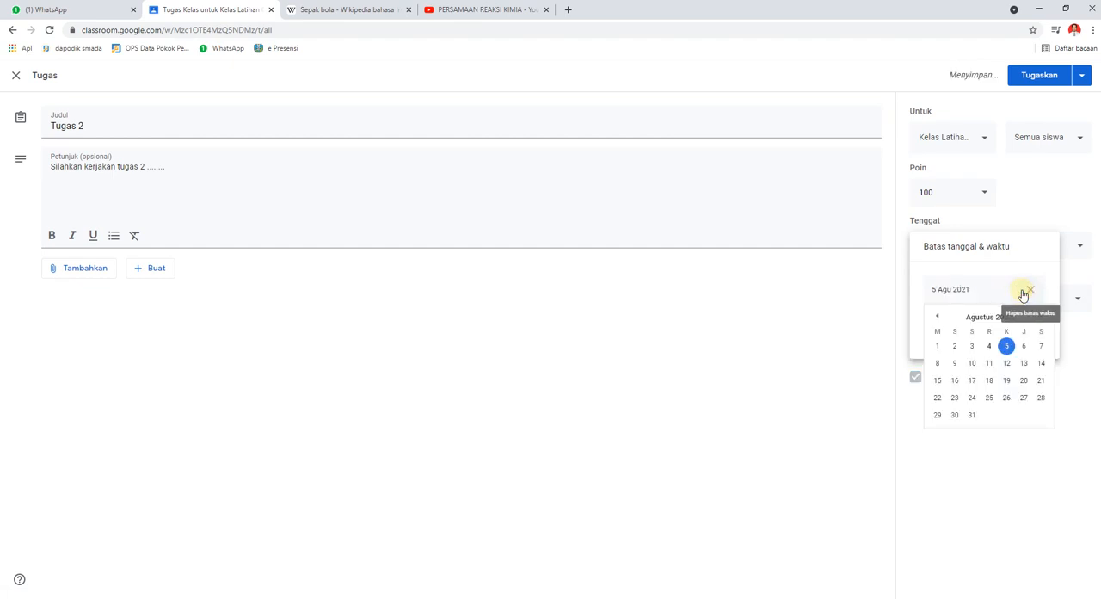
click(1008, 365)
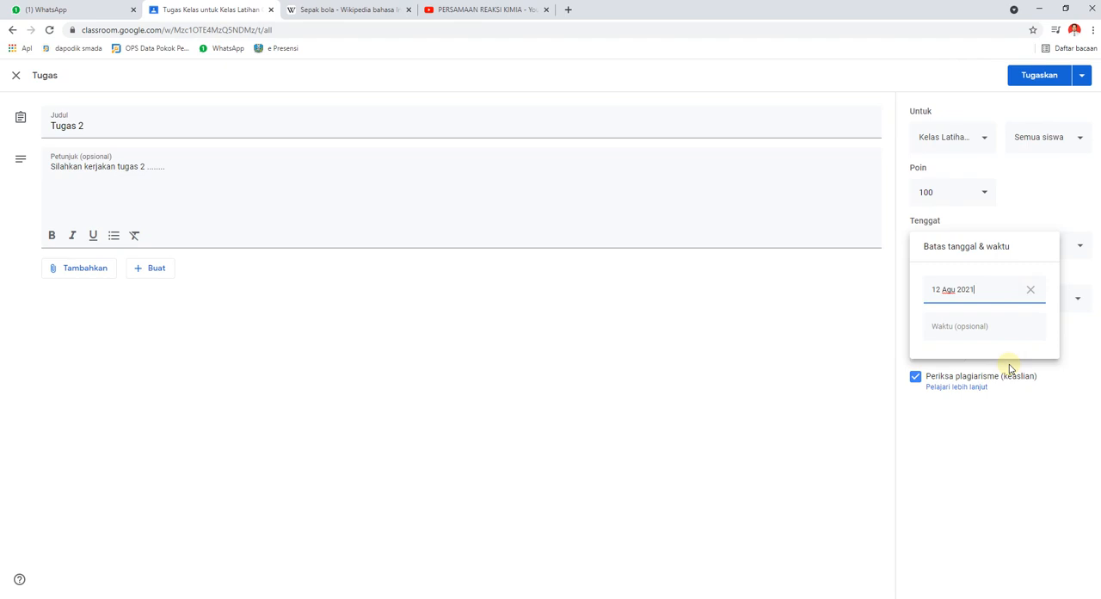
click(975, 324)
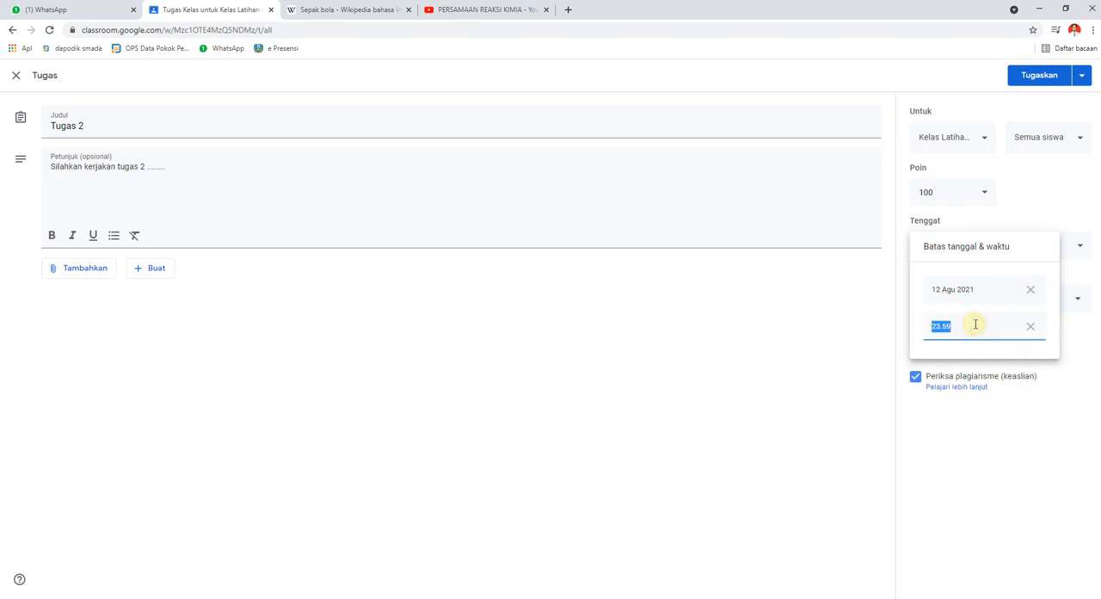
click(1059, 209)
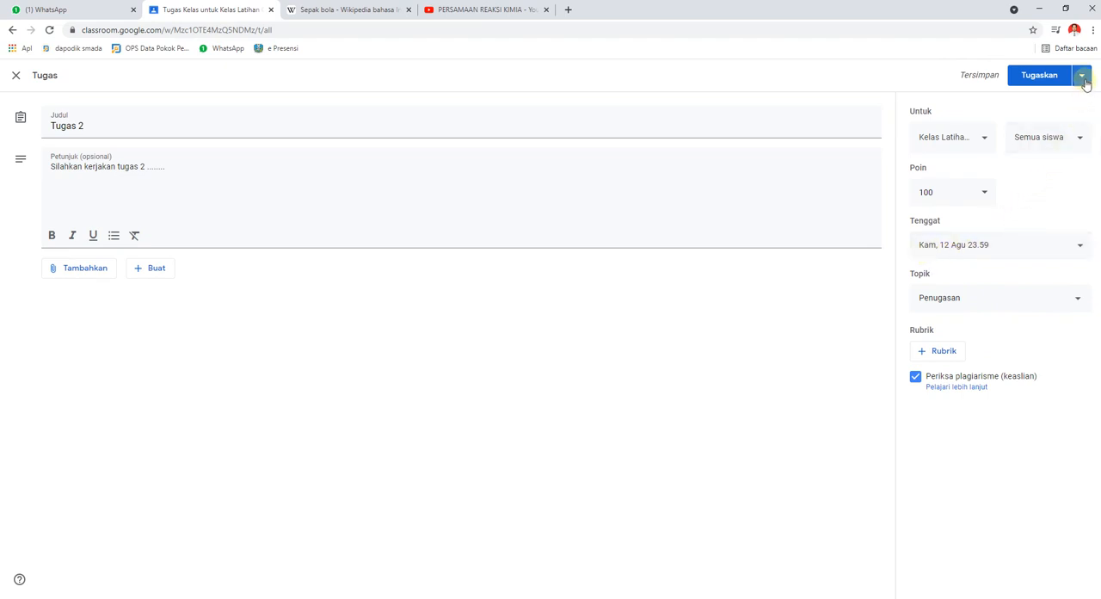
Schedule Tugas 2 for publication on 9 August 2021 at 08.00.
click(1035, 77)
click(1083, 78)
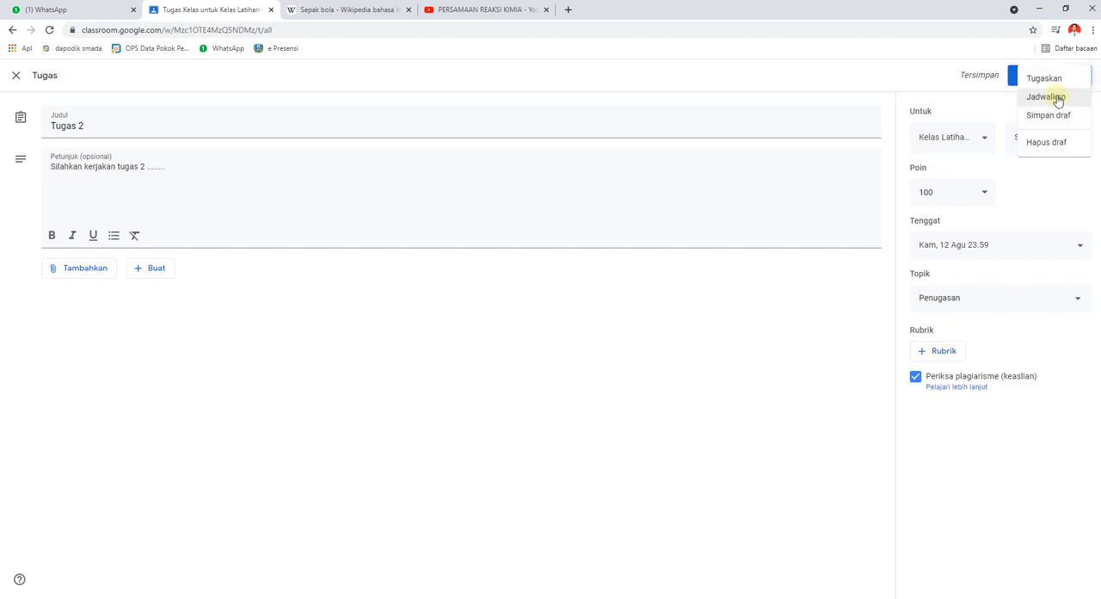
click(1057, 98)
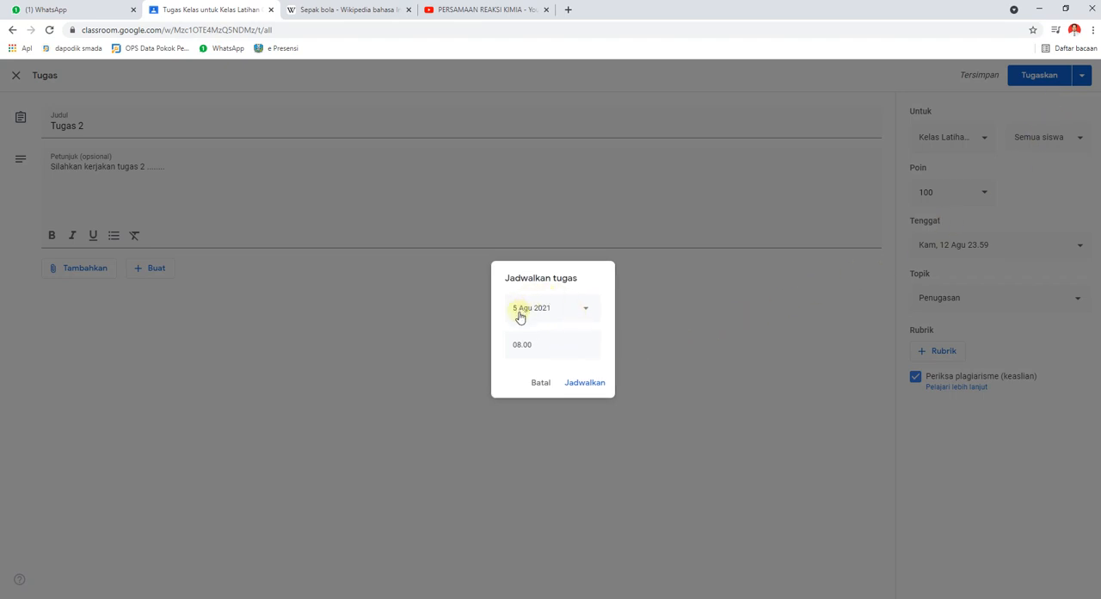
click(585, 312)
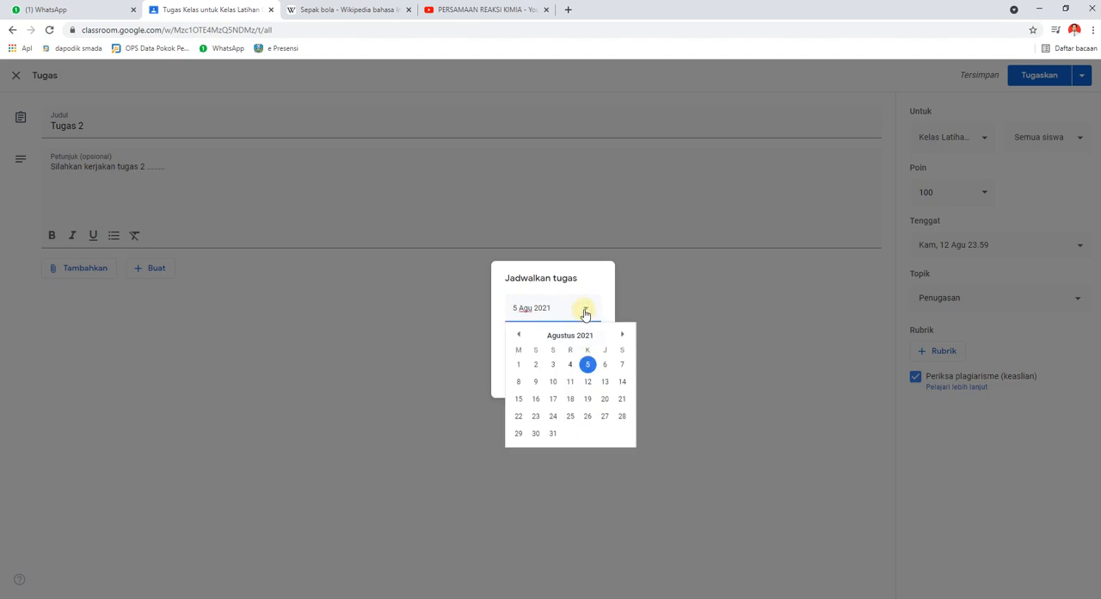
click(534, 384)
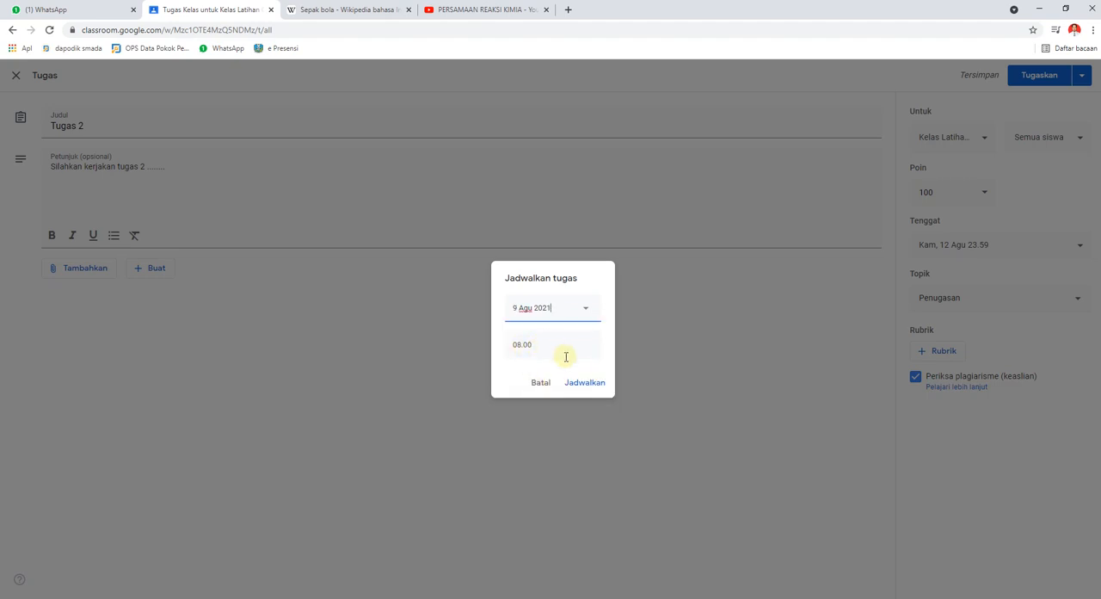
click(586, 383)
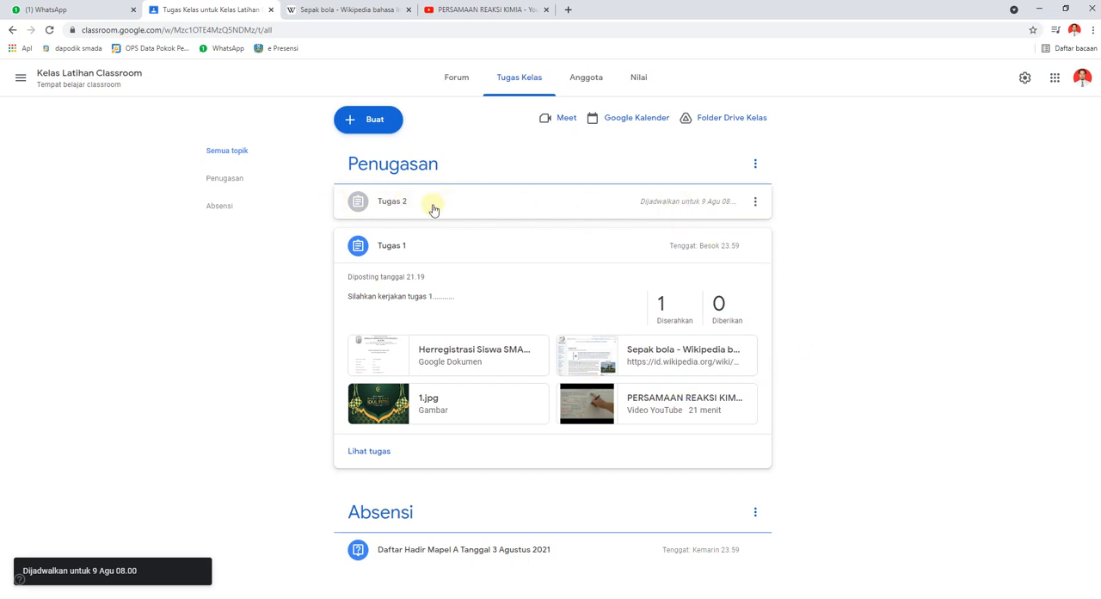
Switch to the student's phone in Your Phone and reopen Kelas Latihan Classroom to check whether Tugas 2 is listed.
click(257, 292)
click(296, 597)
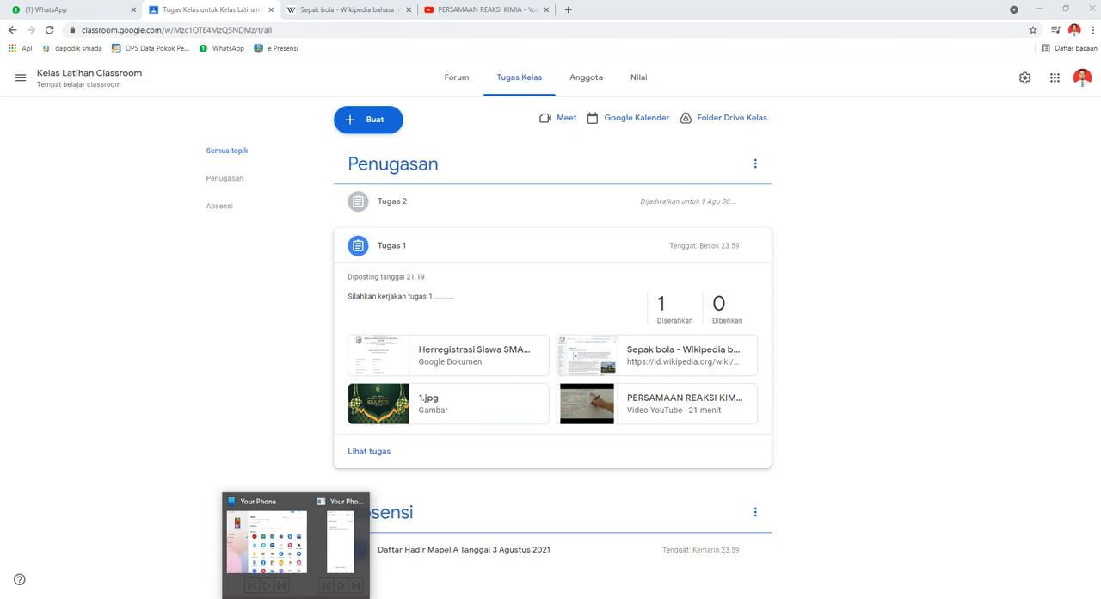
click(351, 556)
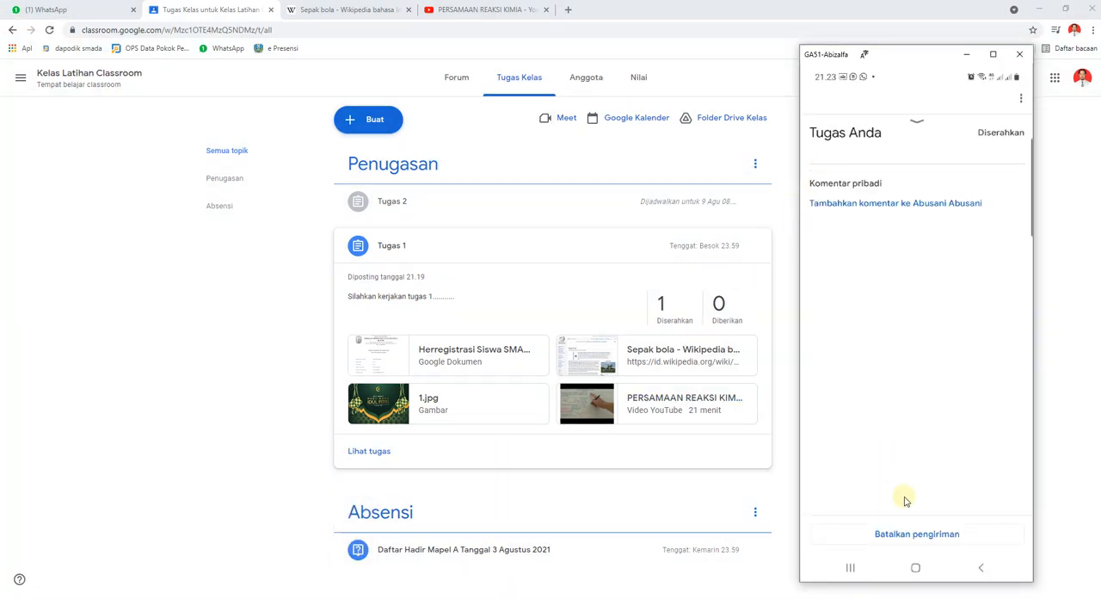
click(980, 568)
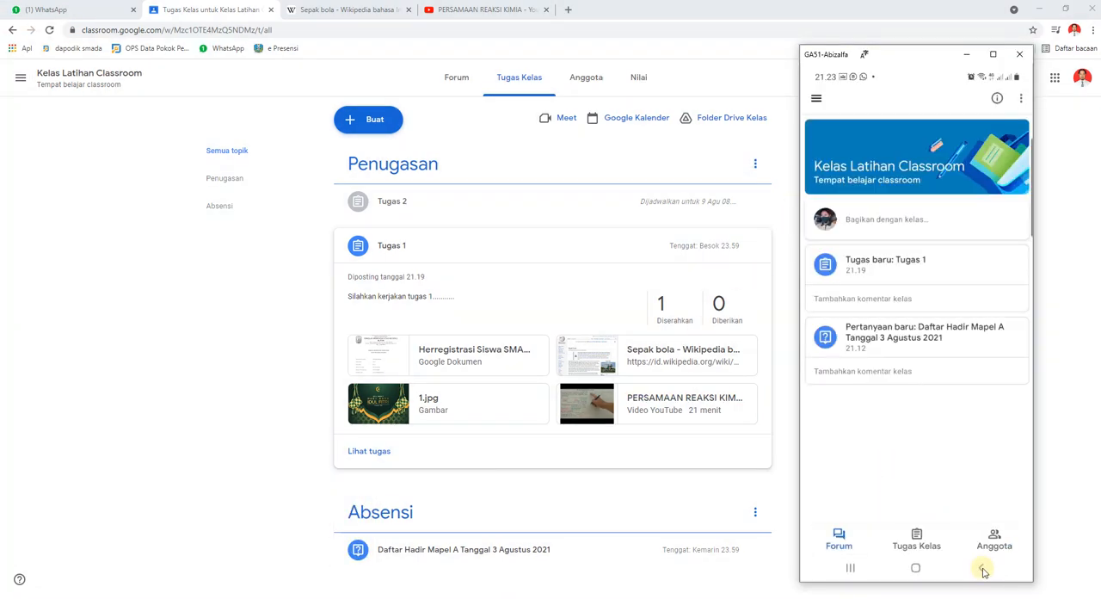
click(981, 568)
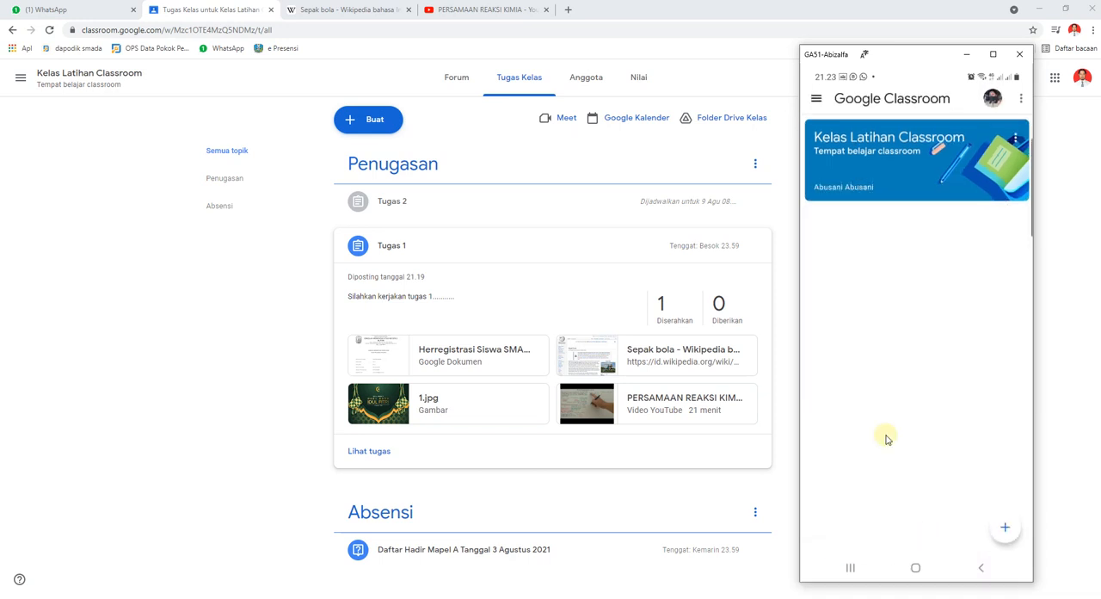
click(906, 175)
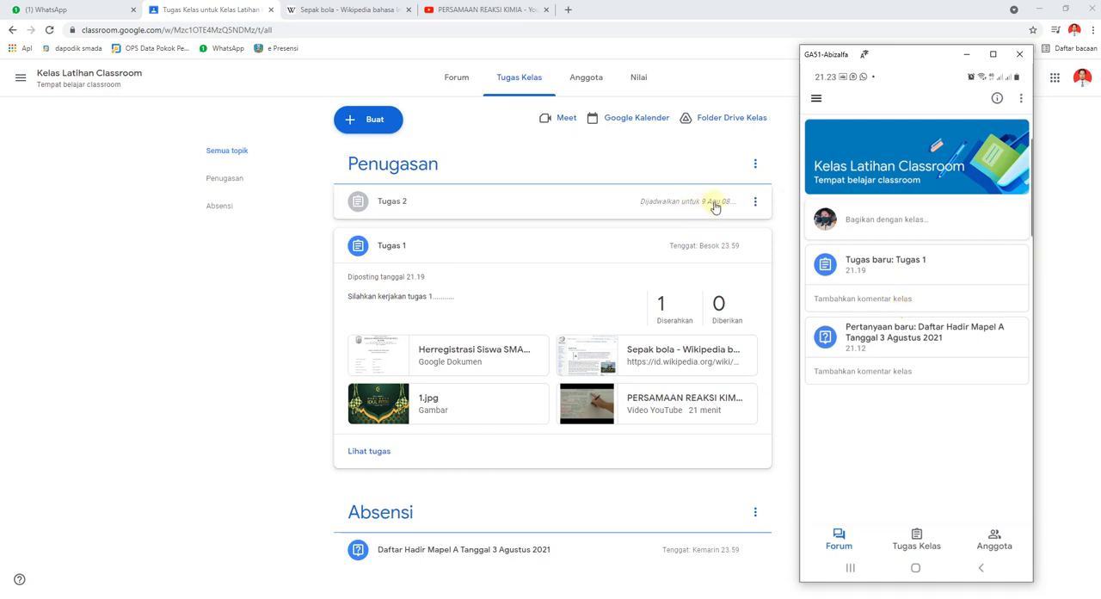
Switch back to the teacher's Google Classroom in Chrome and open the forum page of Kelas Latihan Classroom.
click(753, 10)
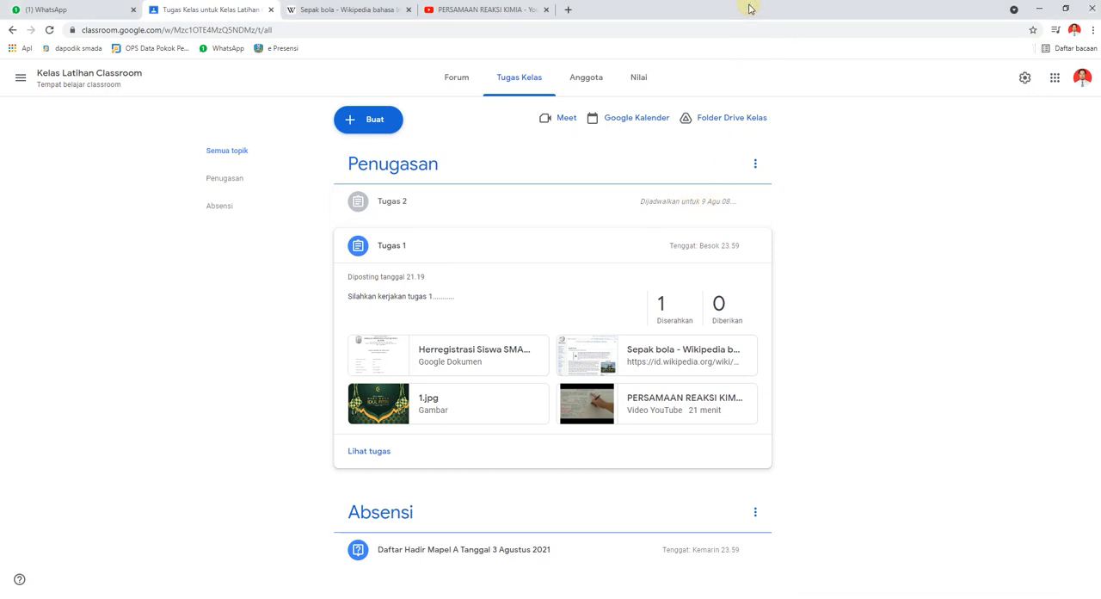
click(350, 133)
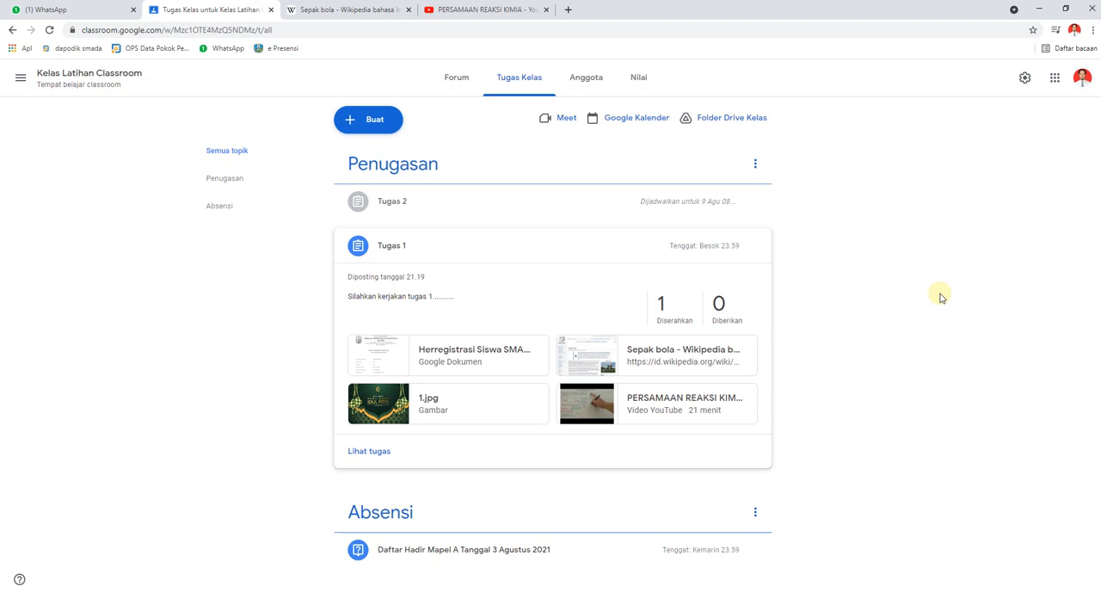
click(104, 84)
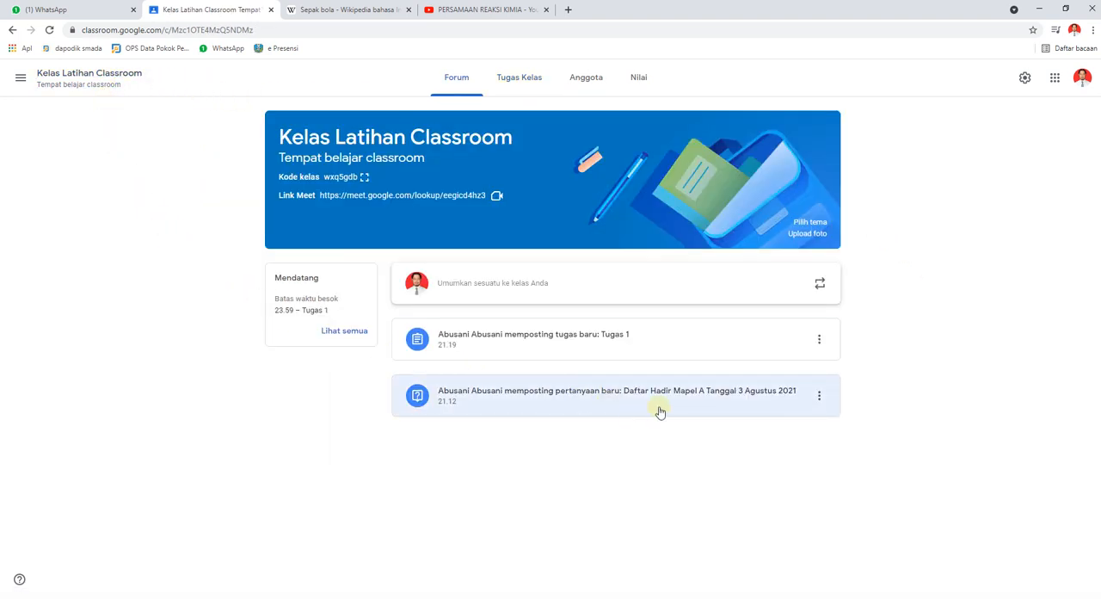